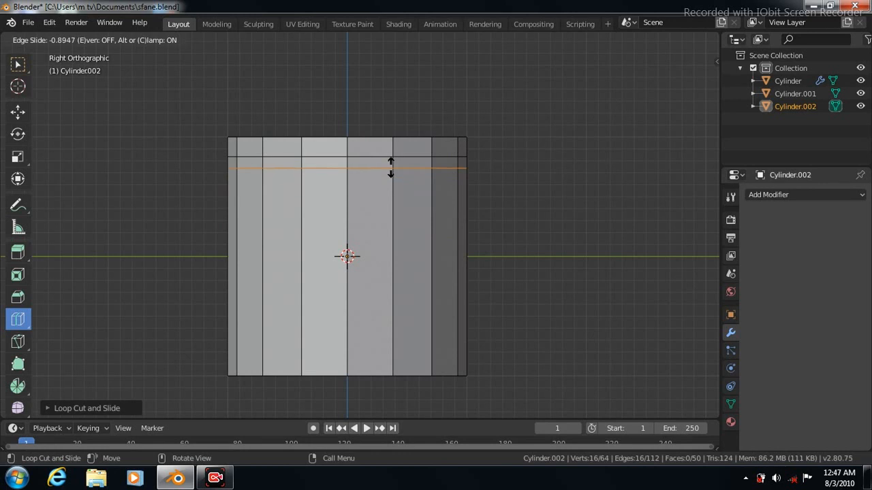
# - Select everything from the lower edge loop down to the base and scale it uniformly to less than half its width
pyautogui.click(643, 39)
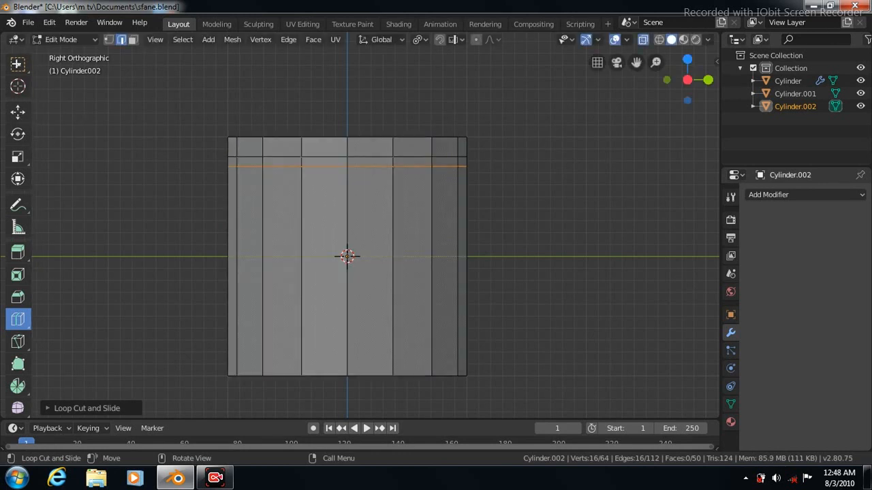
pyautogui.press('w')
pyautogui.moveTo(210, 159); pyautogui.dragTo(521, 398)
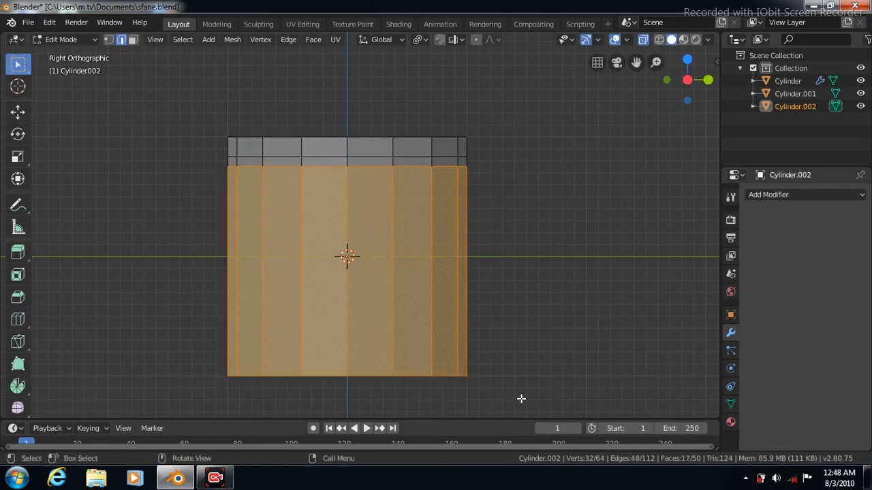
pyautogui.click(17, 157)
pyautogui.press('s')
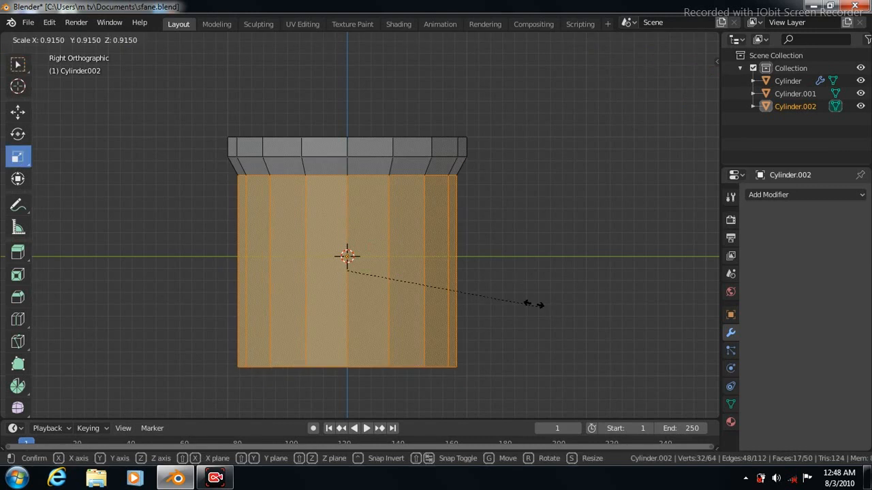
pyautogui.click(432, 302)
# - Select the bottom ring of vertices and move it down along Z to lengthen the stem to roughly twice its height
pyautogui.click(108, 39)
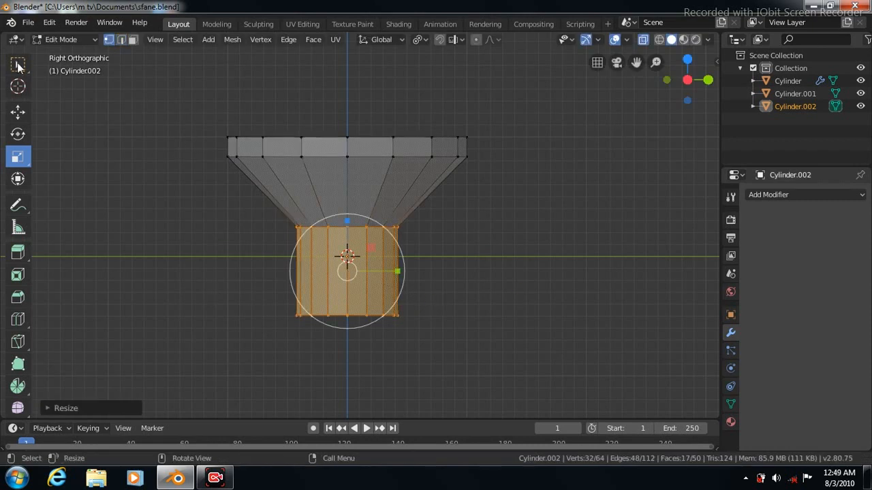
pyautogui.click(18, 65)
pyautogui.moveTo(282, 306); pyautogui.dragTo(428, 336)
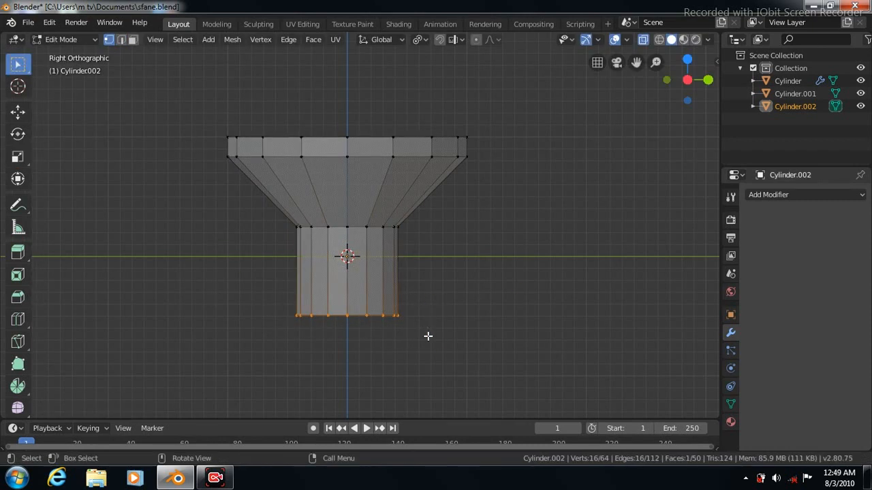
pyautogui.click(18, 111)
pyautogui.moveTo(348, 264); pyautogui.dragTo(348, 340)
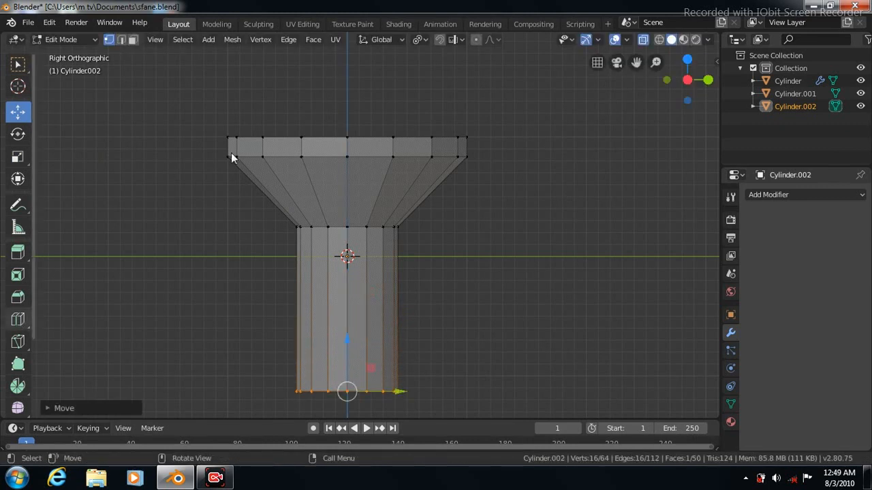
# - Add an edge loop halfway up the sloped flare and scale it slightly inward
pyautogui.click(18, 320)
pyautogui.click(307, 192)
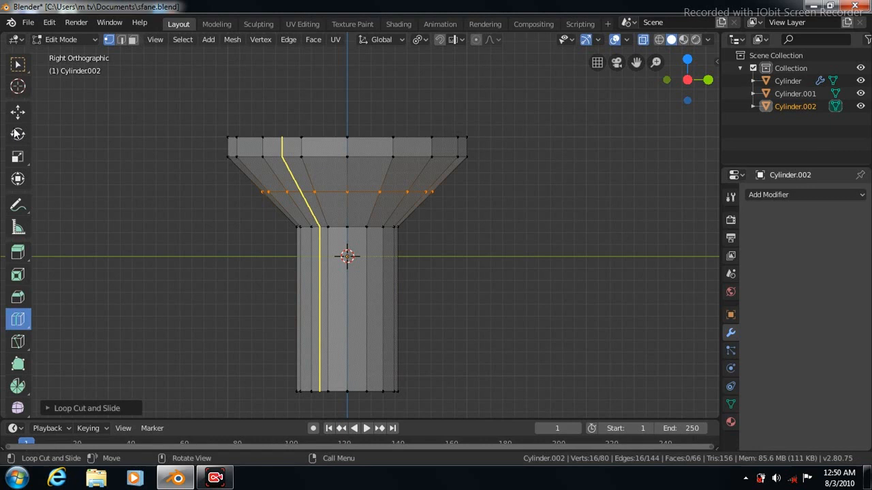
pyautogui.click(18, 157)
pyautogui.press('s')
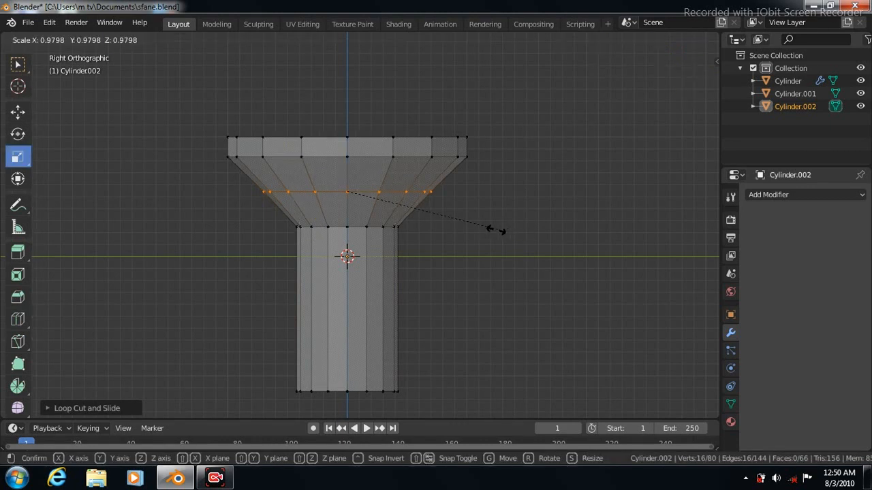
pyautogui.click(491, 229)
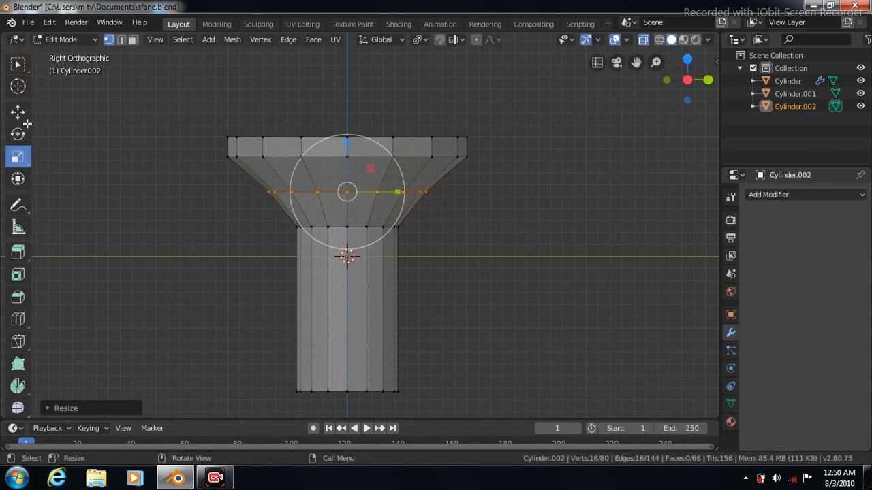
# - Add another edge loop in the upper half of the flare and scale it inward to about 0.95
pyautogui.click(18, 320)
pyautogui.click(438, 172)
pyautogui.click(17, 157)
pyautogui.click(524, 215)
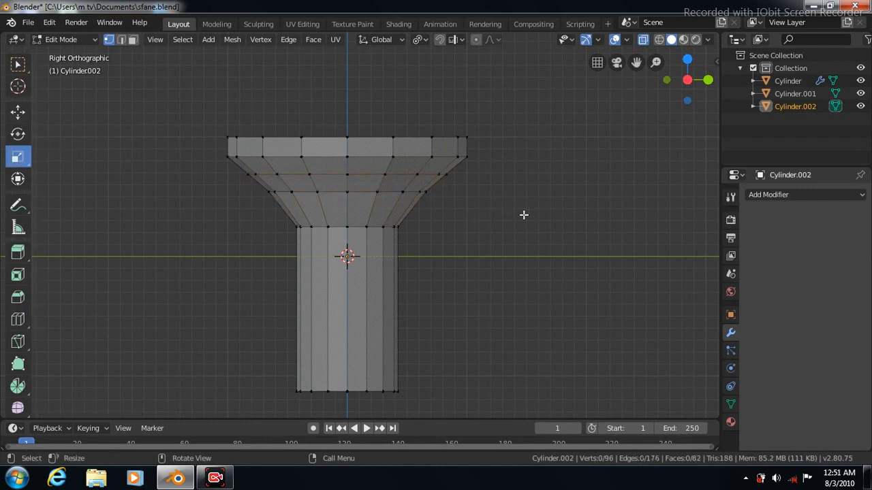
pyautogui.hotkey('ctrl', 'z')
pyautogui.press('s')
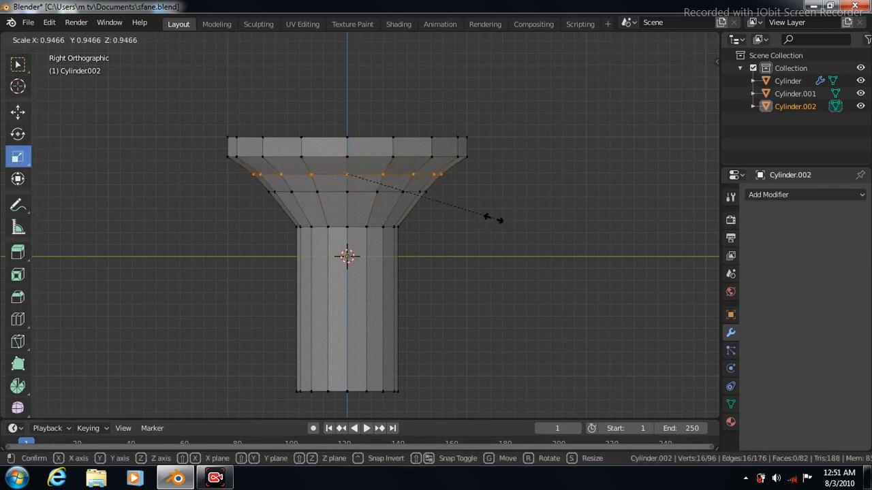
pyautogui.click(496, 218)
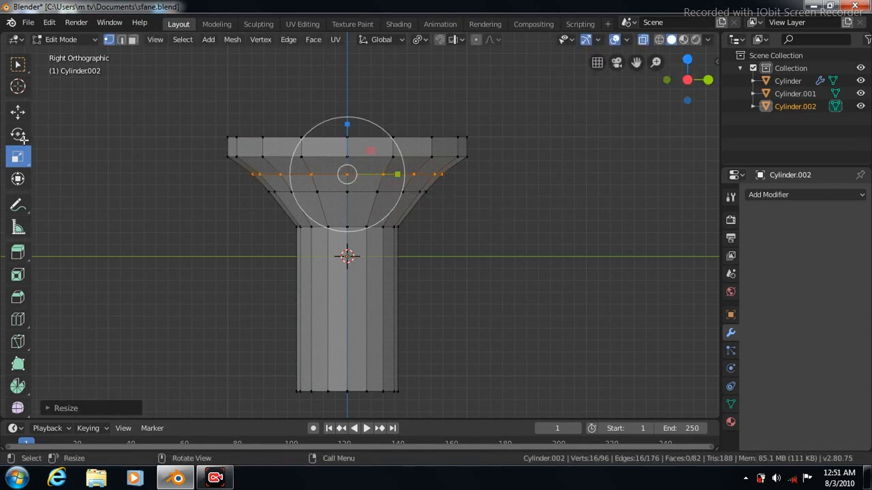
# - Add an edge loop around the middle of the top rim band and scale it outward to about 1.03
pyautogui.click(17, 319)
pyautogui.click(350, 145)
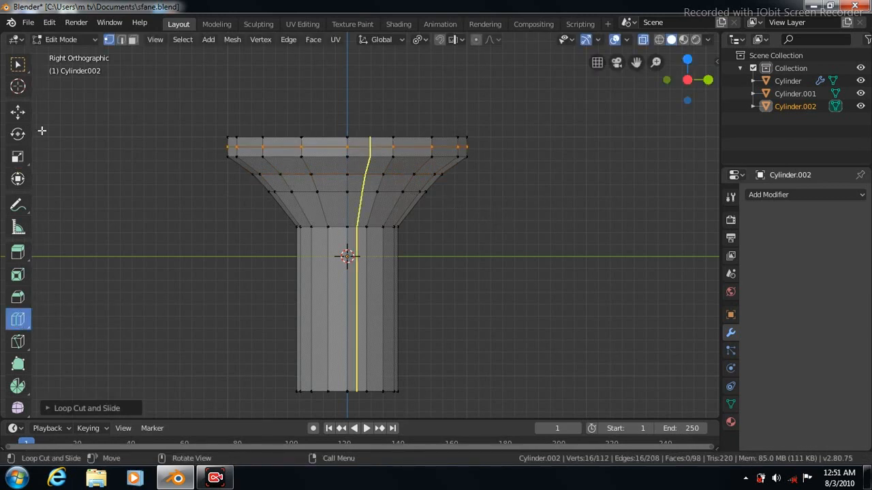
pyautogui.click(17, 158)
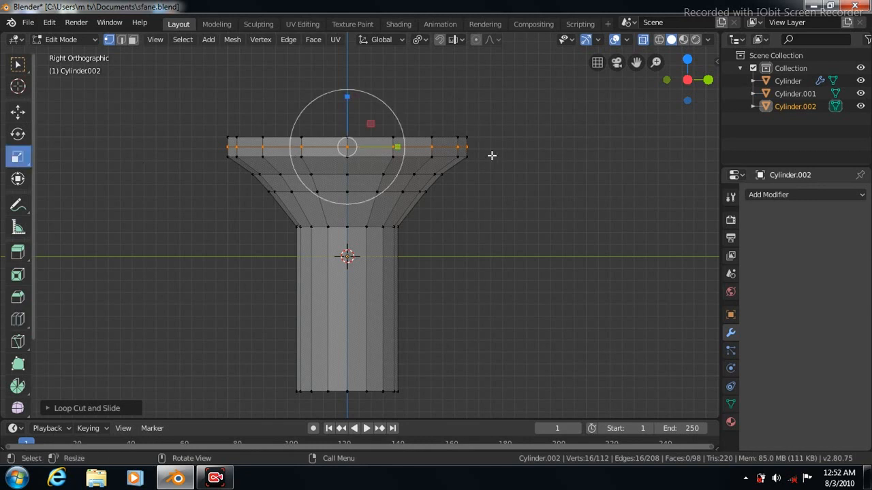
pyautogui.press('s')
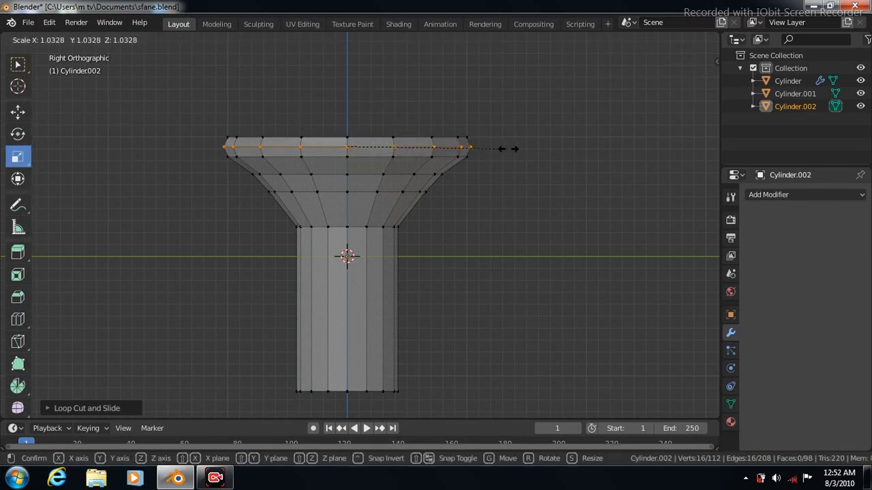
pyautogui.click(507, 148)
# - Select the cylinder's top cap face in top view and inset it by about 0.03 to form a thin rim
pyautogui.click(642, 39)
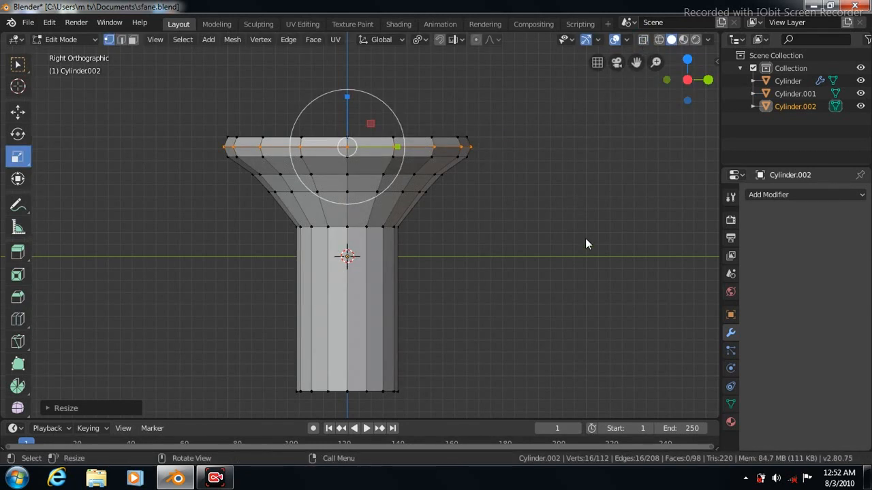
pyautogui.press('KP_7')
pyautogui.click(132, 39)
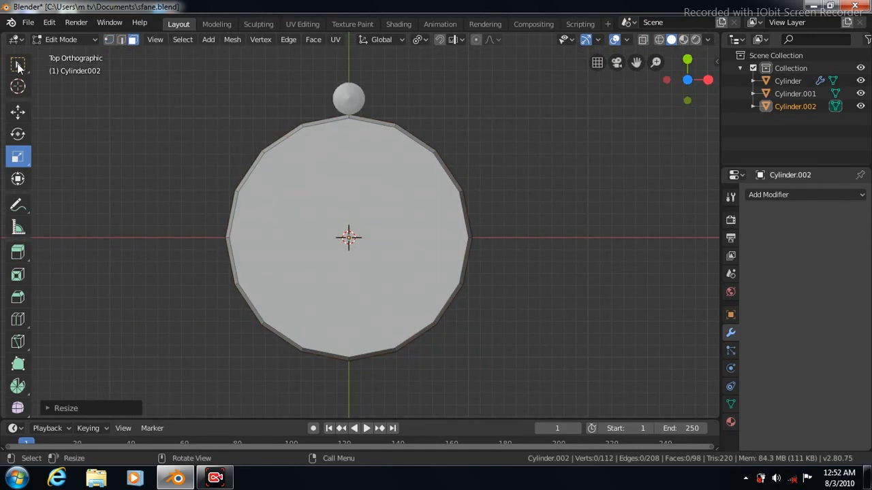
pyautogui.click(18, 64)
pyautogui.click(358, 199)
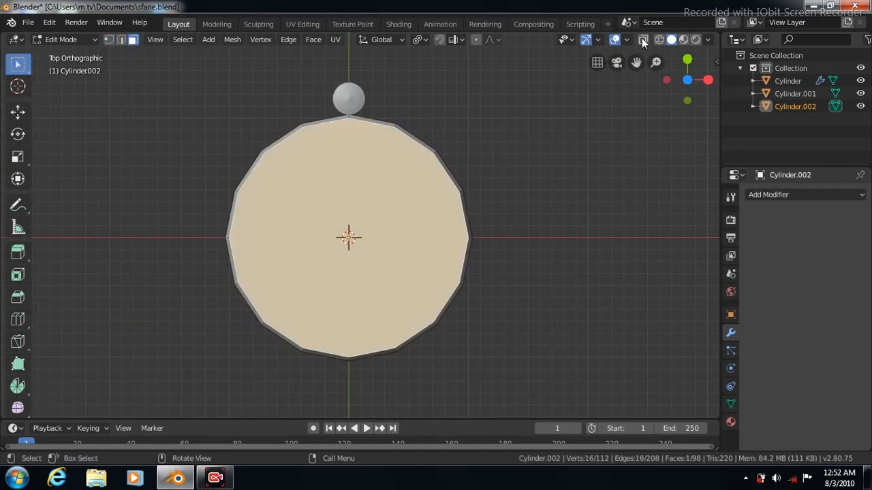
pyautogui.click(643, 40)
pyautogui.click(313, 39)
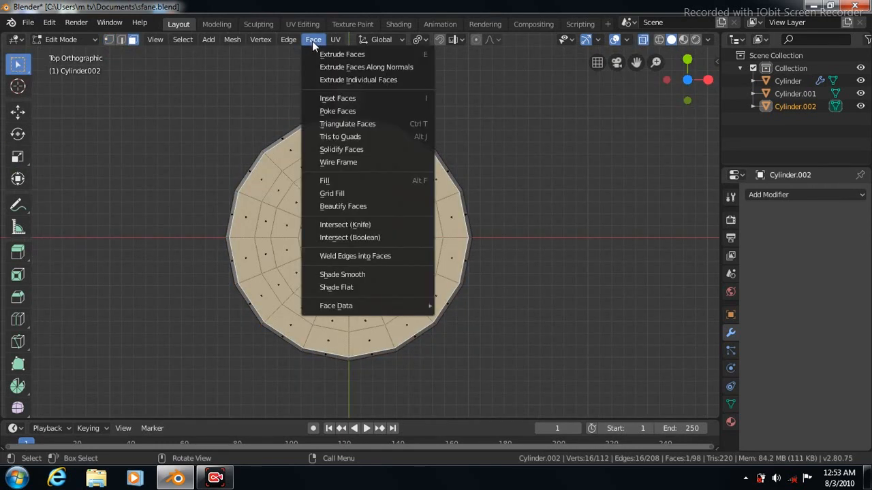
pyautogui.click(331, 96)
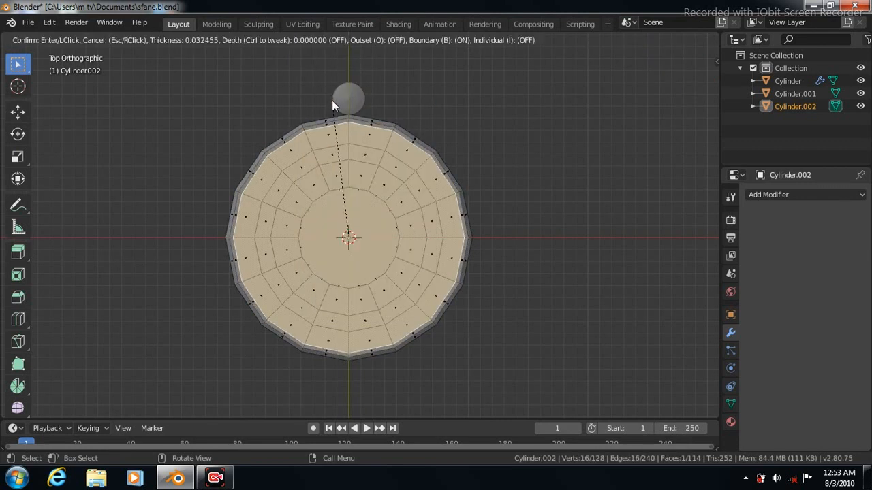
pyautogui.click(332, 102)
# - Inset the cap face again until it is slightly smaller than the stem's diameter
pyautogui.click(313, 39)
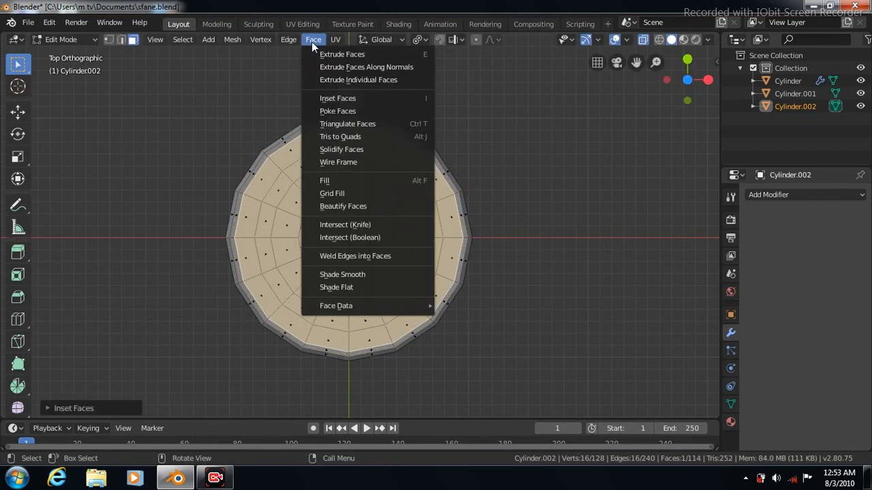
pyautogui.click(333, 98)
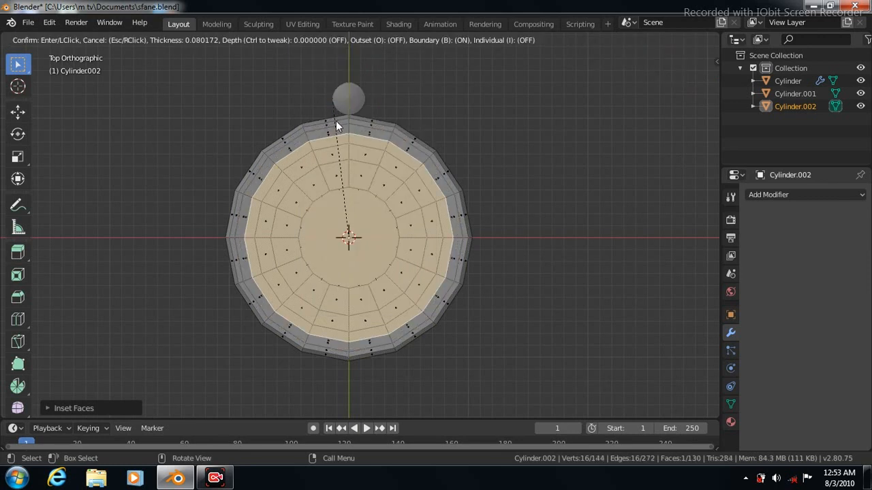
pyautogui.click(340, 165)
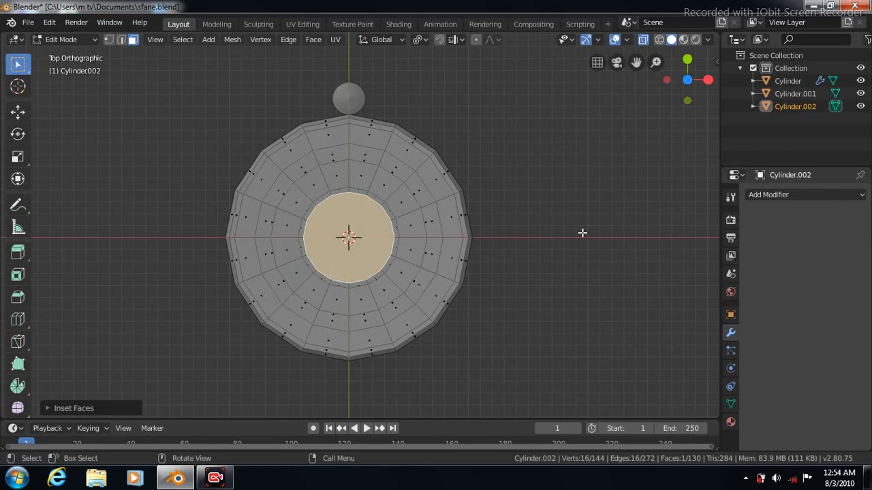
# - Move the inner cap face down along Z to hollow out the bowl as far as the stem
pyautogui.press('KP_3')
pyautogui.click(643, 43)
pyautogui.press('KP_8')
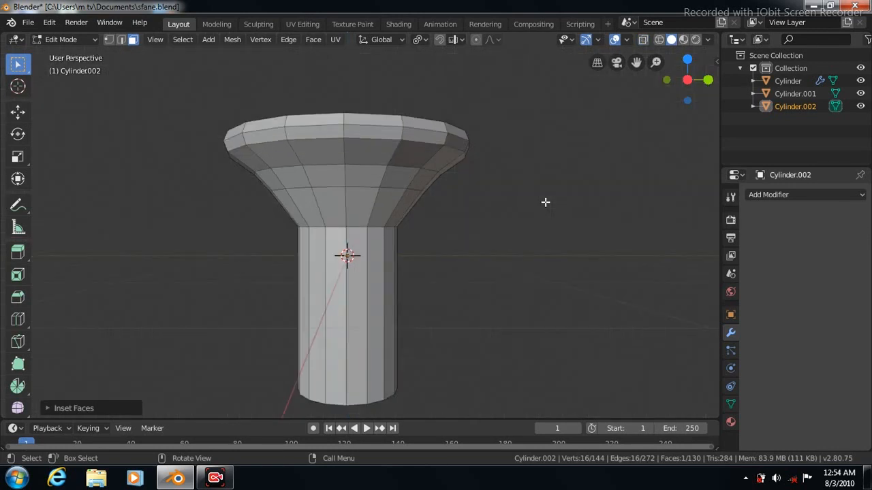
pyautogui.click(17, 112)
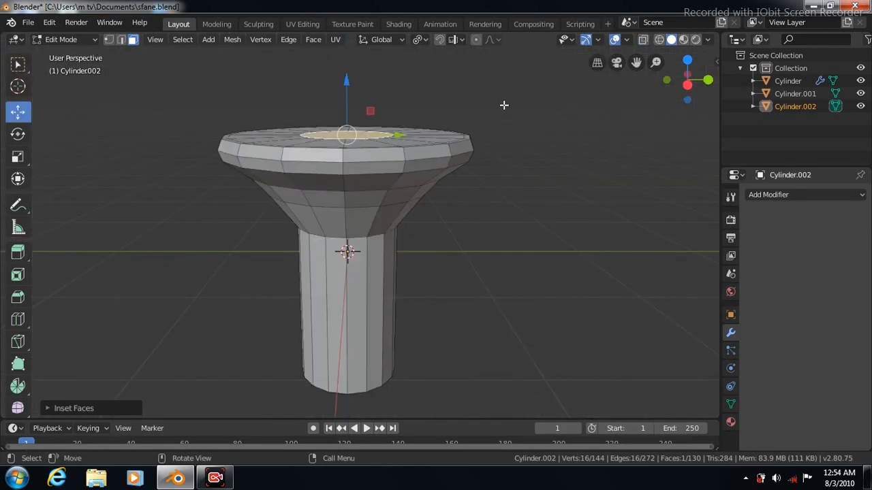
pyautogui.moveTo(347, 85); pyautogui.dragTo(347, 170)
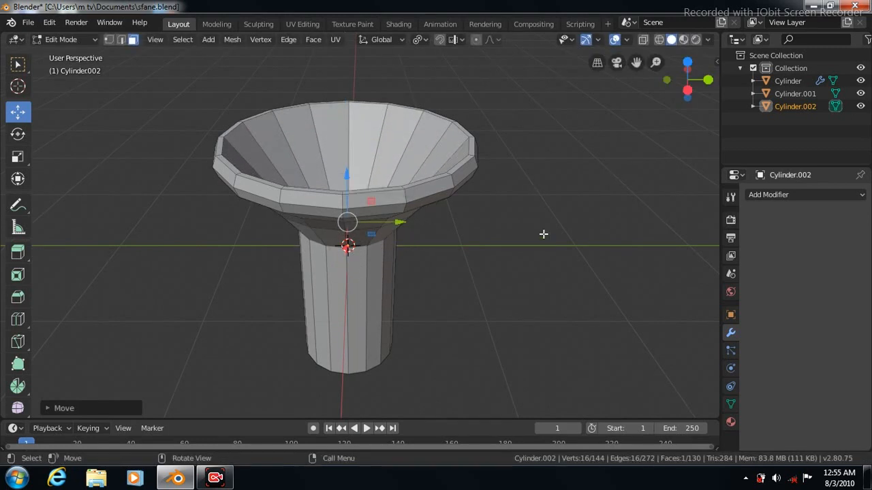
# - Try to enlarge the ring of faces on top of the rim to about 1.09
pyautogui.press('KP_8')
pyautogui.click(19, 65)
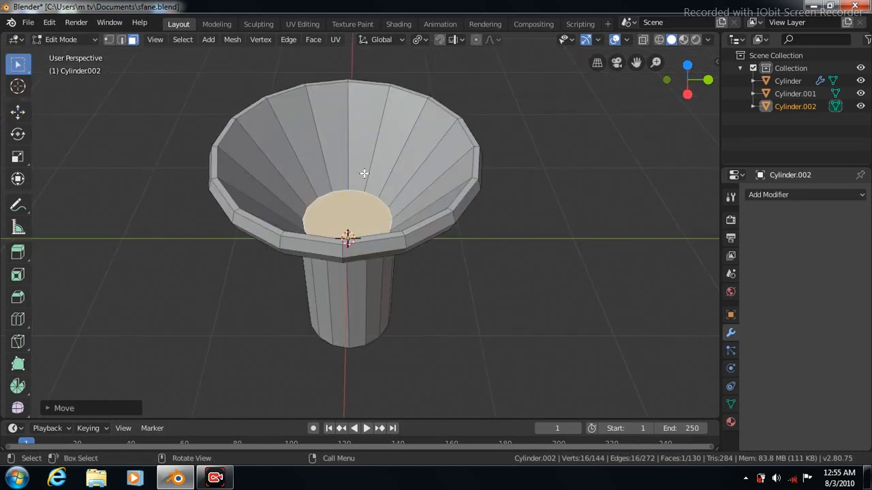
pyautogui.click(476, 164)
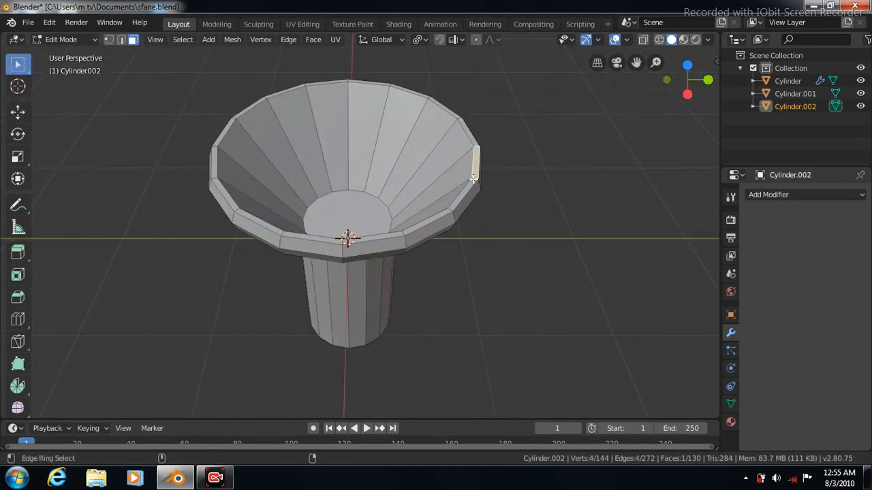
pyautogui.keyDown('alt'); pyautogui.click(473, 178); pyautogui.keyUp('alt')
pyautogui.click(18, 156)
pyautogui.press('s')
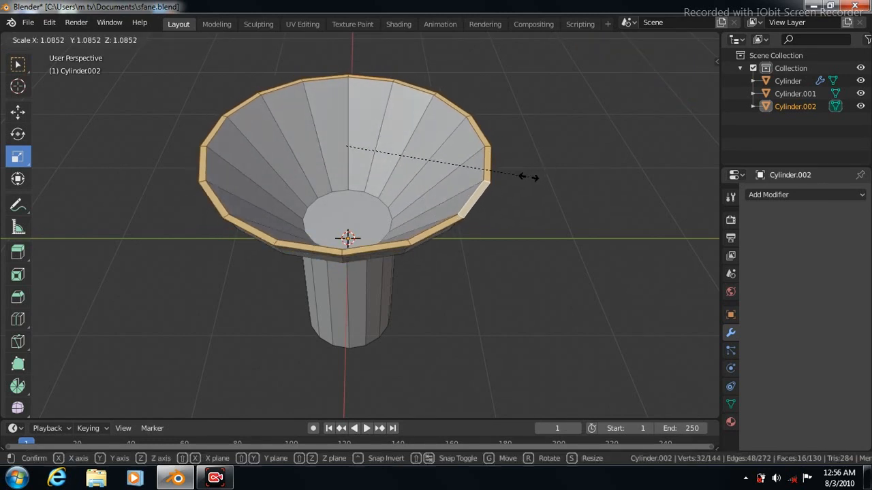
pyautogui.click(529, 177)
pyautogui.hotkey('ctrl', 'z')
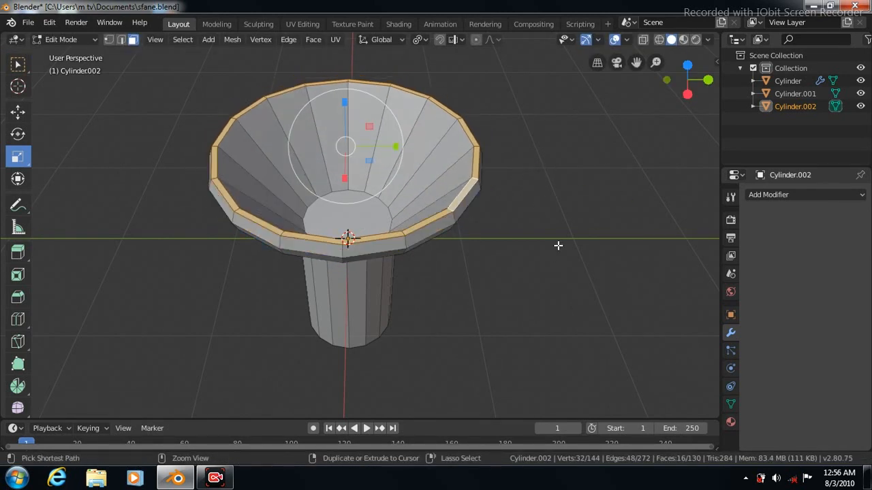
# - Add a Subdivision Surface modifier and set its viewport subdivisions to 3
pyautogui.click(864, 196)
pyautogui.click(623, 403)
pyautogui.click(795, 292)
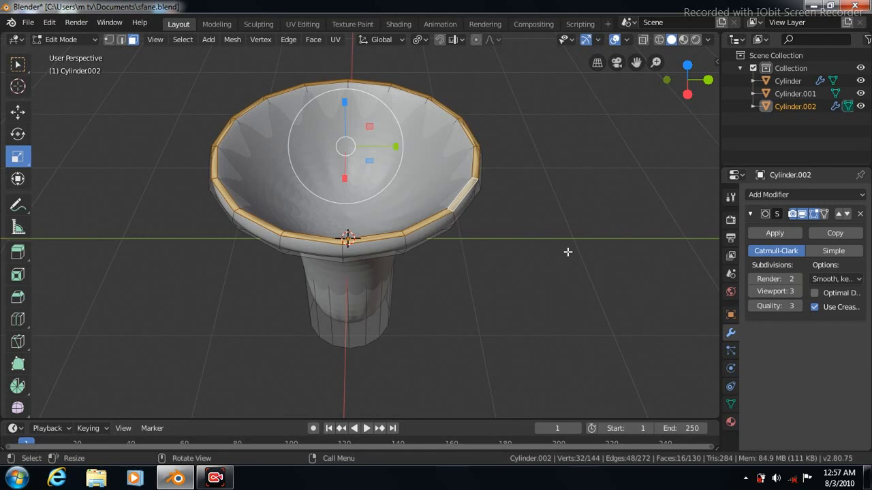
# - Add supporting edge loops close to the stem's bottom edge and around the junction between stem and flare
pyautogui.press('KP_5')
pyautogui.press('KP_3')
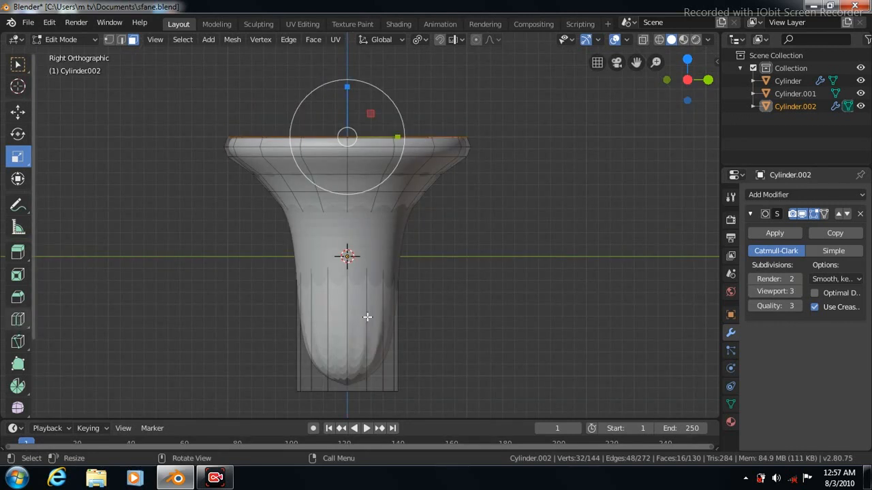
pyautogui.hotkey('ctrl', 'r')
pyautogui.moveTo(364, 309); pyautogui.dragTo(364, 386)
pyautogui.moveTo(370, 209); pyautogui.dragTo(373, 265)
# - Check the smoothed shape in Object Mode and add a supporting edge loop close to the rim's top edge
pyautogui.press('Tab')
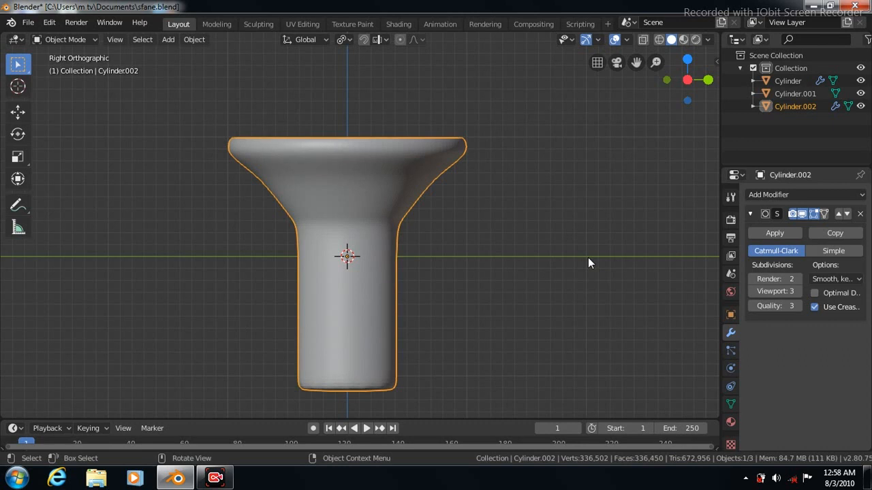
pyautogui.press('Tab')
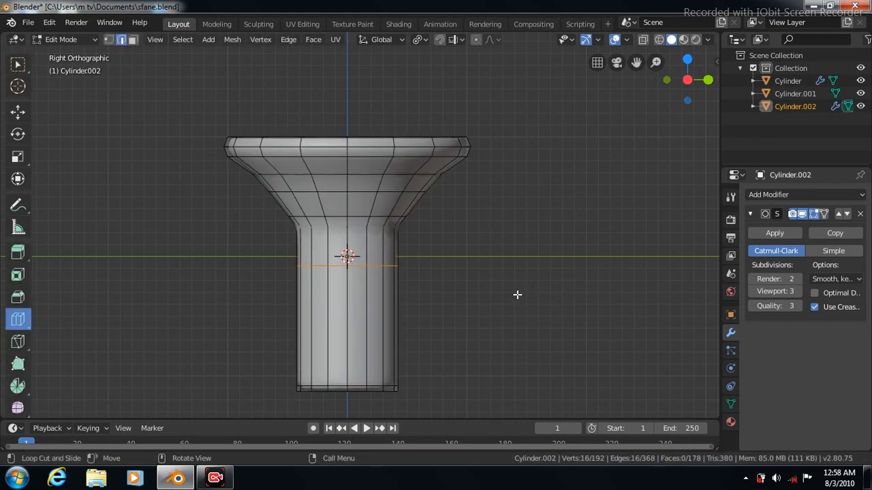
pyautogui.moveTo(394, 144); pyautogui.dragTo(389, 136)
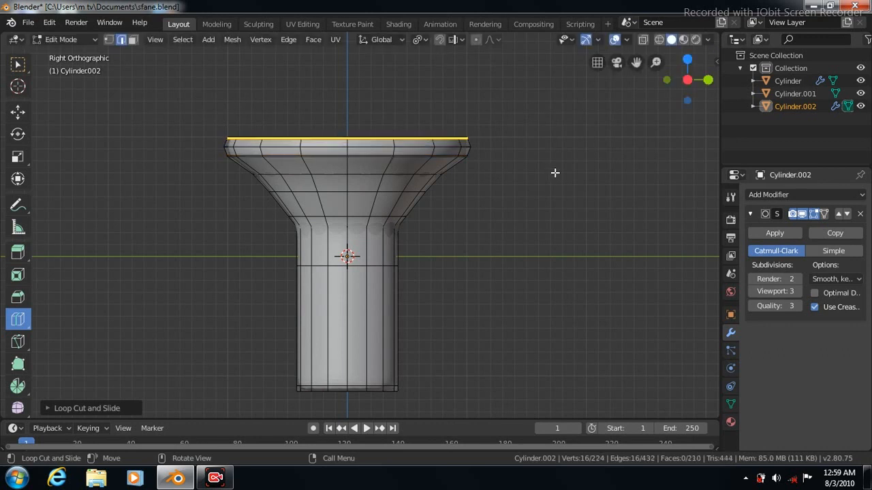
# - Check the smoothed shape in Object Mode and add a supporting edge loop inside the bowl, close to its floor
pyautogui.press('Tab')
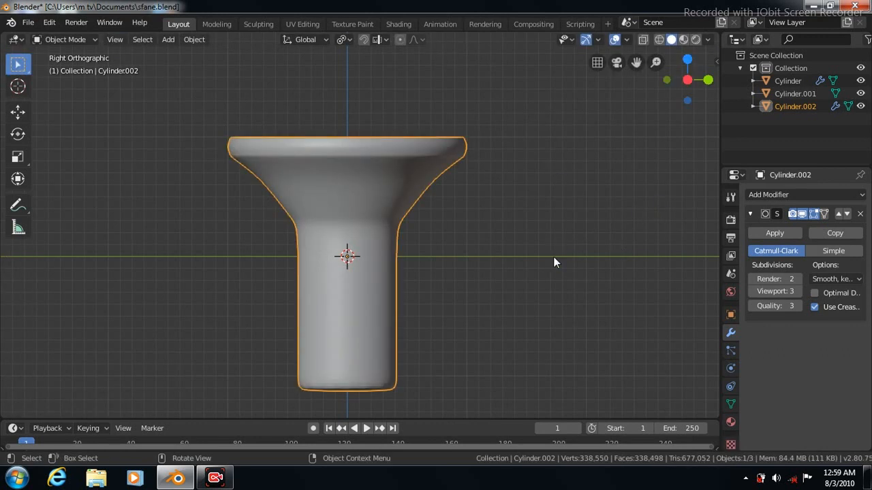
pyautogui.press('KP_7')
pyautogui.press('Tab')
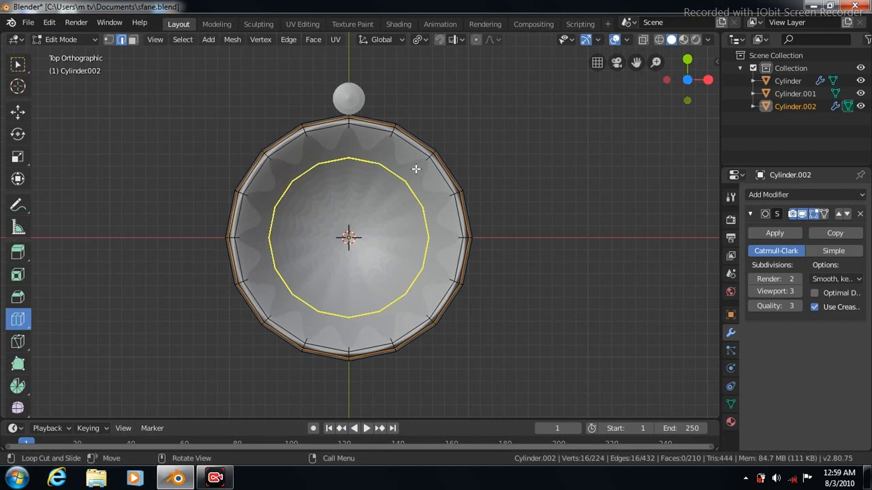
pyautogui.moveTo(406, 183); pyautogui.dragTo(385, 231)
# - Inset the round face that forms the bowl's floor
pyautogui.click(132, 41)
pyautogui.click(17, 66)
pyautogui.click(344, 229)
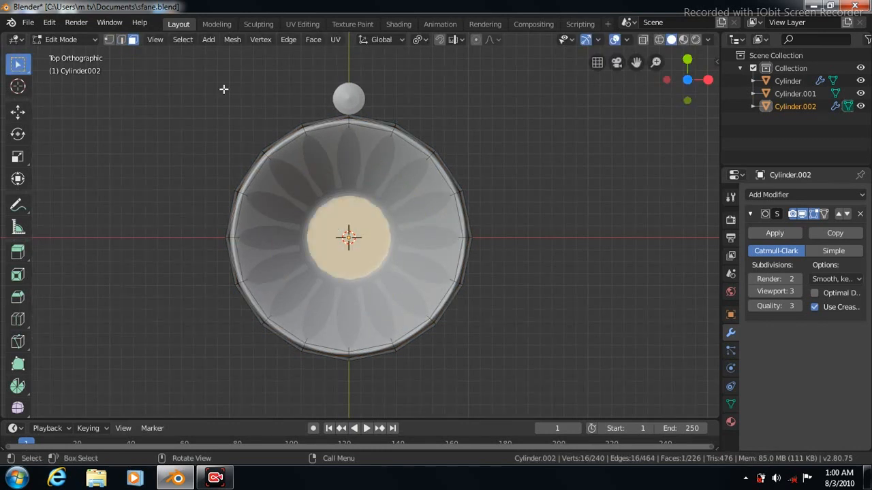
pyautogui.click(312, 39)
pyautogui.click(331, 93)
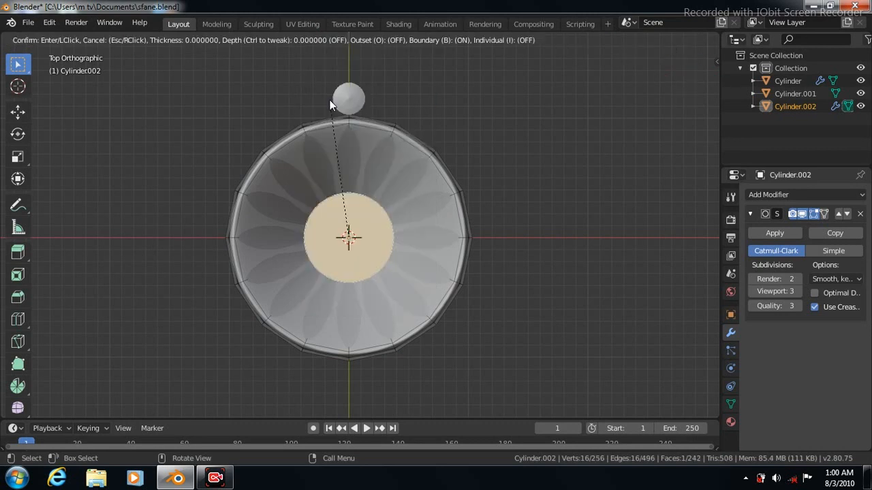
pyautogui.click(578, 134)
# - Inset the round bottom face of the stem, and inset the resulting inner face a second time
pyautogui.press('KP_1')
pyautogui.press('KP_7')
pyautogui.press('ctrl+KP_7')
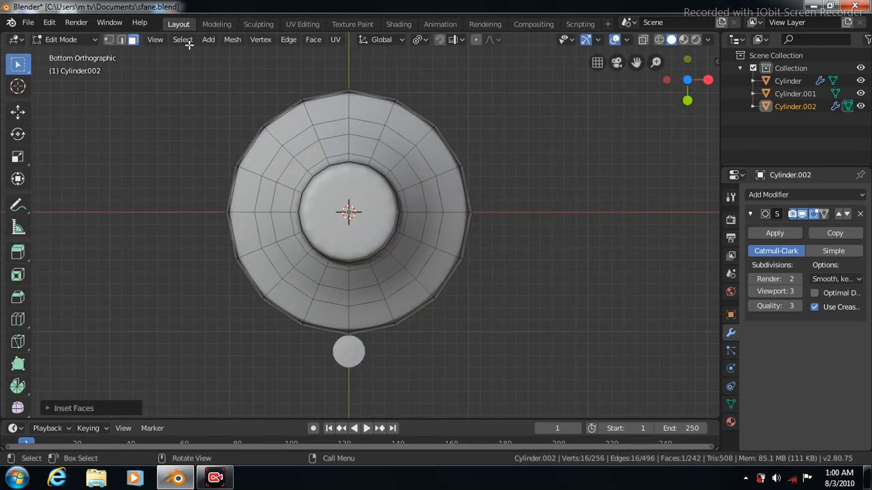
pyautogui.click(328, 201)
pyautogui.click(312, 40)
pyautogui.click(330, 98)
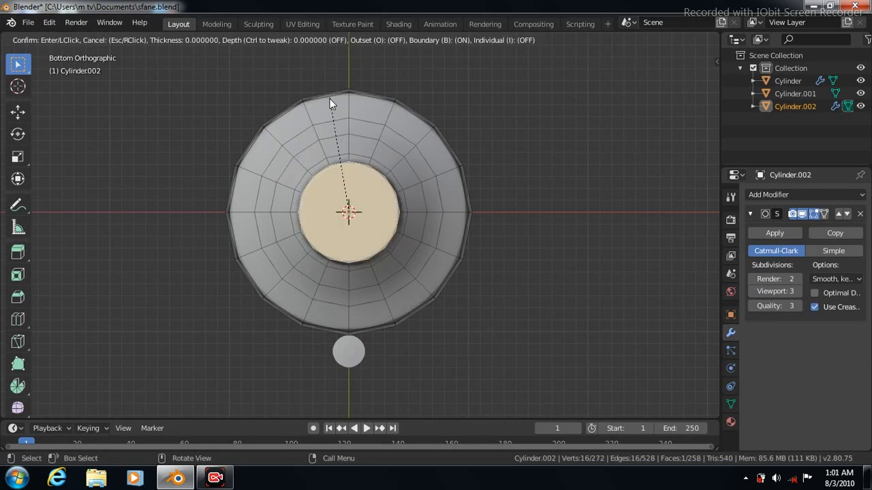
pyautogui.click(331, 109)
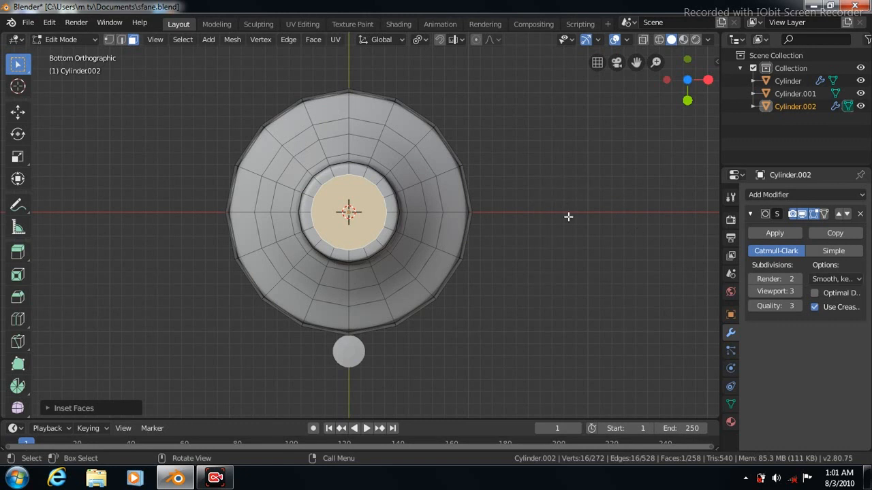
pyautogui.click(313, 39)
pyautogui.click(338, 99)
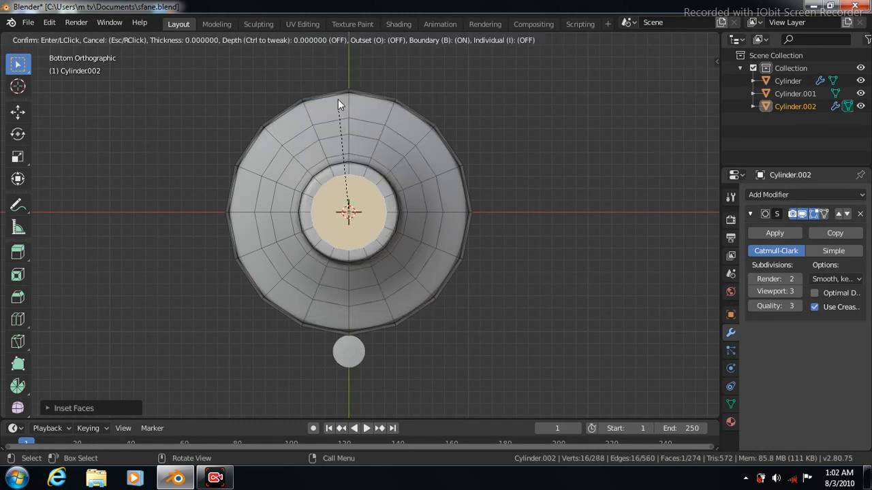
pyautogui.click(337, 99)
# - Move the inset bottom face straight down along Z to form a long, narrower shaft below the stem
pyautogui.press('KP_3')
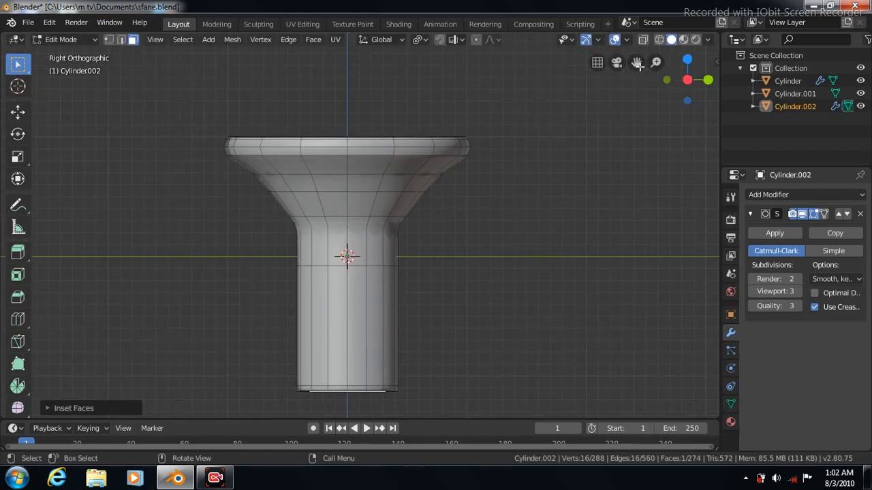
pyautogui.moveTo(635, 62); pyautogui.dragTo(635, 0)
pyautogui.click(18, 114)
pyautogui.moveTo(347, 280); pyautogui.dragTo(347, 412)
pyautogui.moveTo(635, 62); pyautogui.dragTo(635, 1)
pyautogui.moveTo(347, 304); pyautogui.dragTo(356, 410)
# - Add supporting edge loops to the narrow shaft and around its junction with the wider stem, and check the smoothed shape in Object Mode
pyautogui.click(17, 319)
pyautogui.moveTo(362, 317); pyautogui.dragTo(363, 167)
pyautogui.press('KP_2')
pyautogui.press('KP_2')
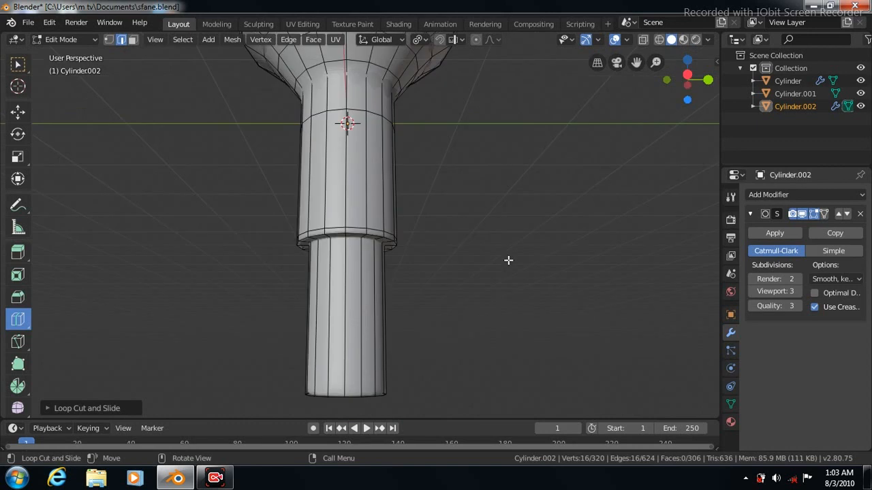
pyautogui.click(365, 227)
pyautogui.moveTo(364, 226)
pyautogui.mouseDown()
pyautogui.moveTo(368, 218)
pyautogui.moveTo(364, 225)
pyautogui.mouseUp()
pyautogui.press('Tab')
pyautogui.press('Tab')
pyautogui.click(356, 258)
pyautogui.moveTo(355, 258); pyautogui.dragTo(582, 230)
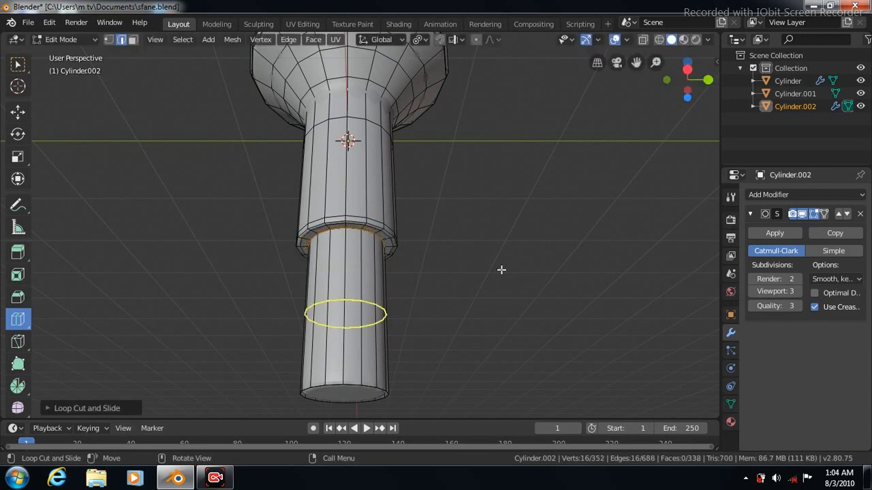
pyautogui.press('Tab')
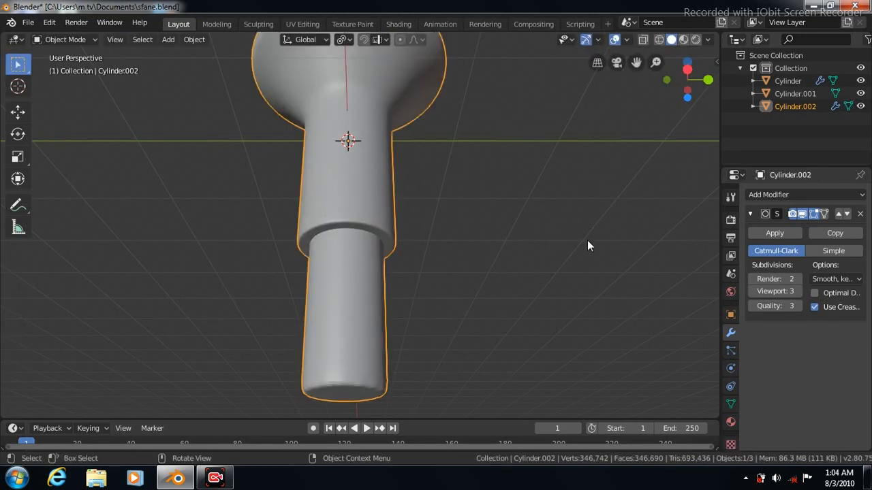
pyautogui.press('KP_3')
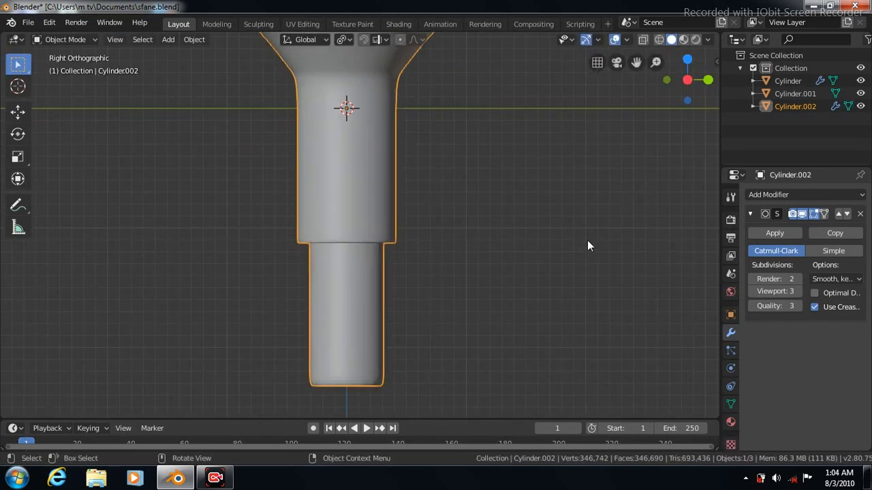
# - Scale the whole part down uniformly to about 0.805, and shrink it strongly once more
pyautogui.click(18, 156)
pyautogui.press('s')
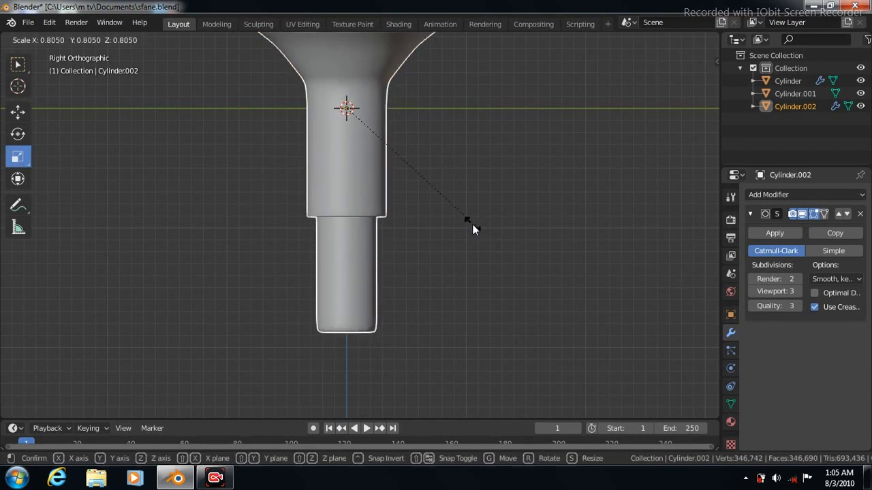
pyautogui.click(472, 226)
pyautogui.moveTo(635, 62); pyautogui.dragTo(631, 129)
pyautogui.press('s')
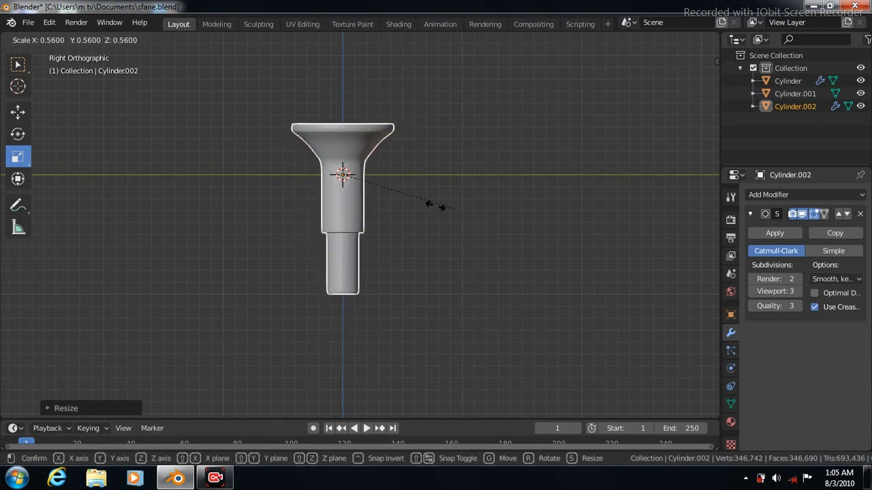
pyautogui.click(379, 187)
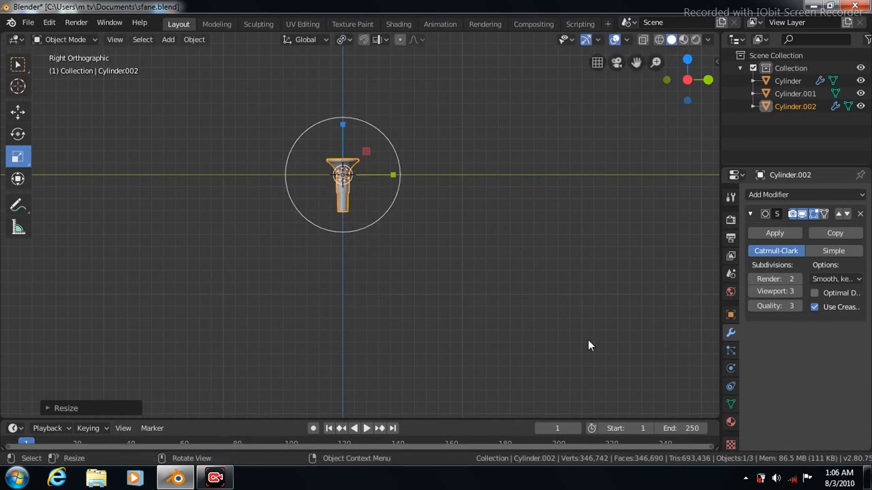
# - Move the small part up along Z and across along Y to the top of the stand-mounted housing
pyautogui.scroll(-3, 588, 340)
pyautogui.click(18, 112)
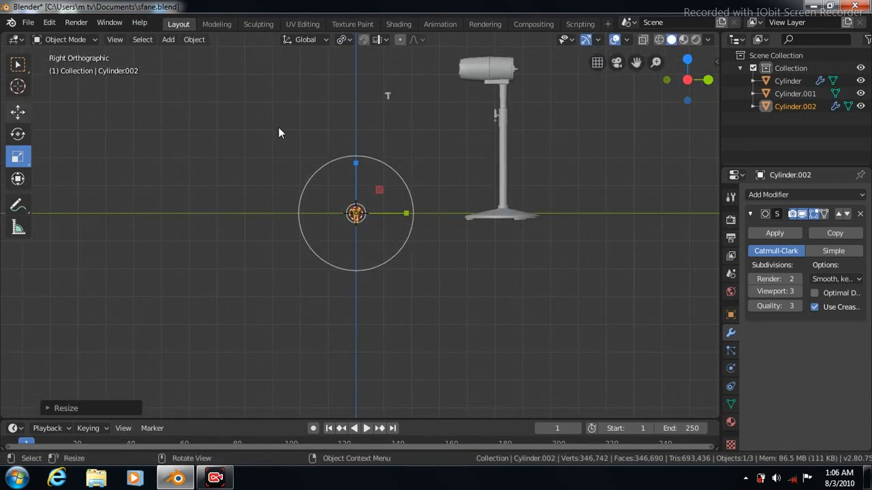
pyautogui.moveTo(355, 160); pyautogui.dragTo(357, 35)
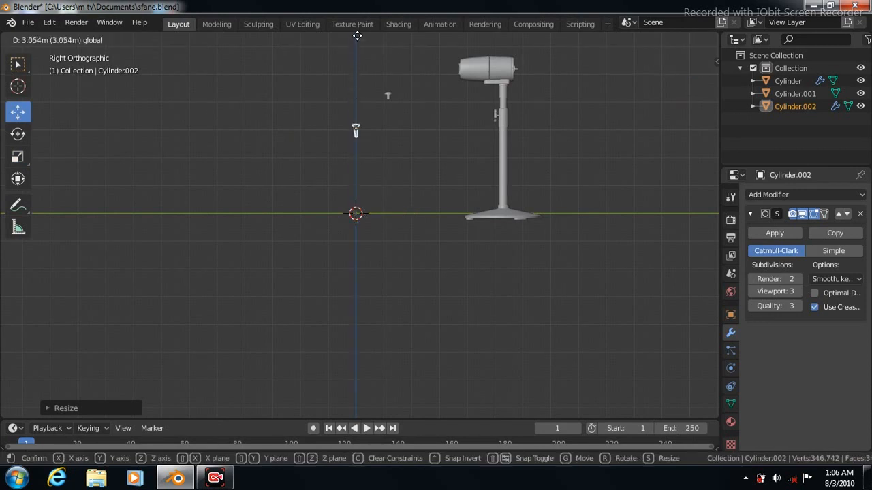
pyautogui.moveTo(357, 391); pyautogui.dragTo(356, 376)
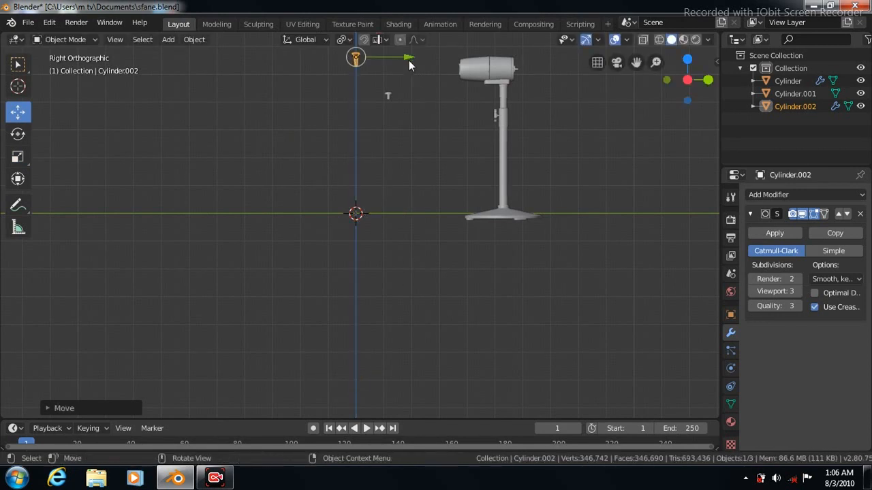
pyautogui.moveTo(406, 56); pyautogui.dragTo(537, 70)
# - Shift the part slightly along X and Y in the top view so it sits off the housing's centre line
pyautogui.press('KP_7')
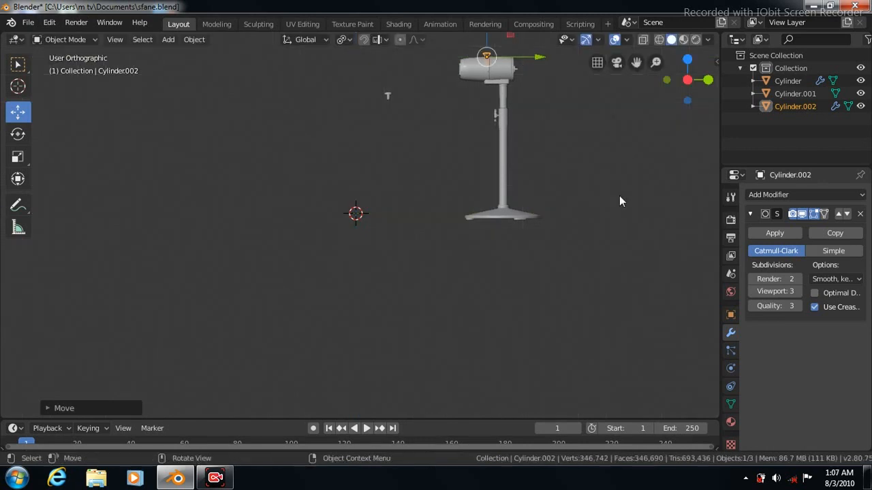
pyautogui.moveTo(636, 61); pyautogui.dragTo(635, 173)
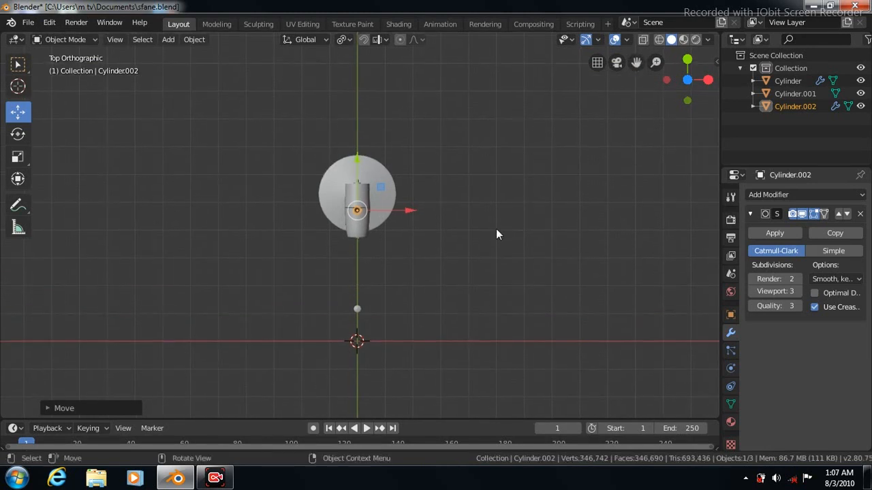
pyautogui.scroll(4, 495, 228)
pyautogui.scroll(2, 496, 234)
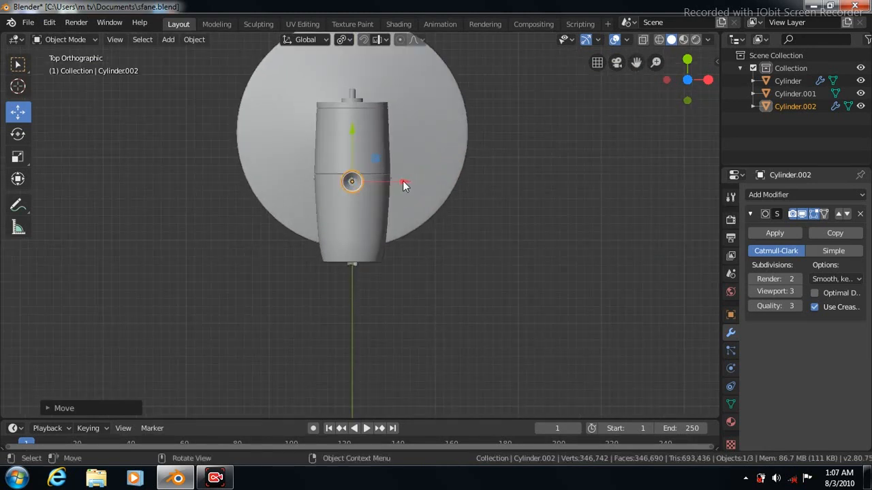
pyautogui.moveTo(402, 181); pyautogui.dragTo(393, 181)
pyautogui.moveTo(341, 130); pyautogui.dragTo(341, 134)
# - Raise the part along Z so its bowl and upper stem stand above the housing
pyautogui.moveTo(540, 189); pyautogui.dragTo(540, 190, button='middle')
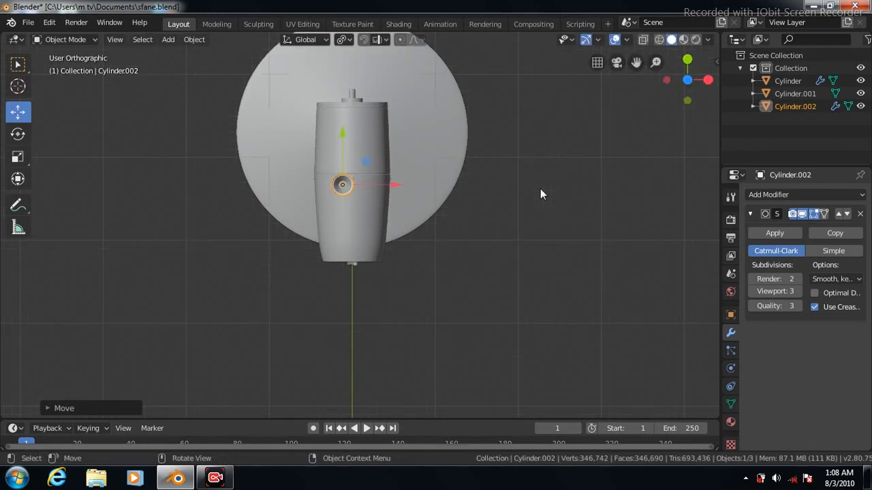
pyautogui.press('KP_3')
pyautogui.moveTo(636, 63); pyautogui.dragTo(637, 422)
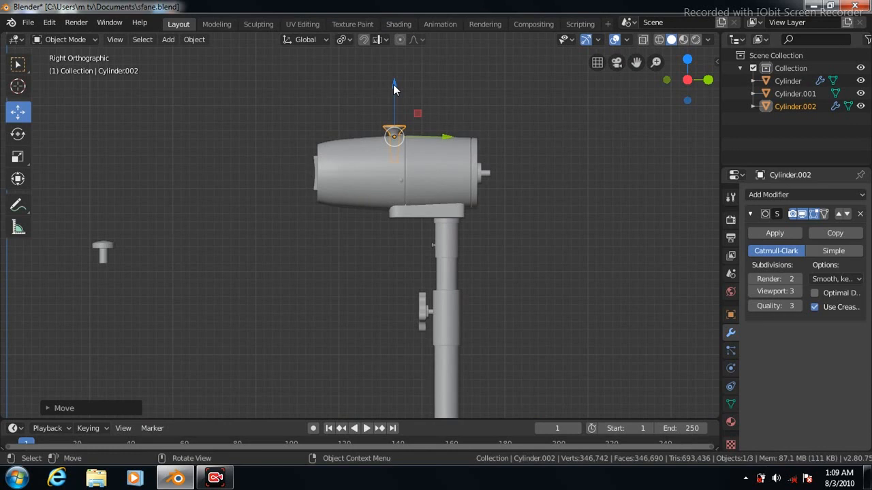
pyautogui.moveTo(393, 87); pyautogui.dragTo(393, 72)
# - Scale the part down uniformly to about 0.63 and lower it along Z so its stem sinks into the housing
pyautogui.click(17, 156)
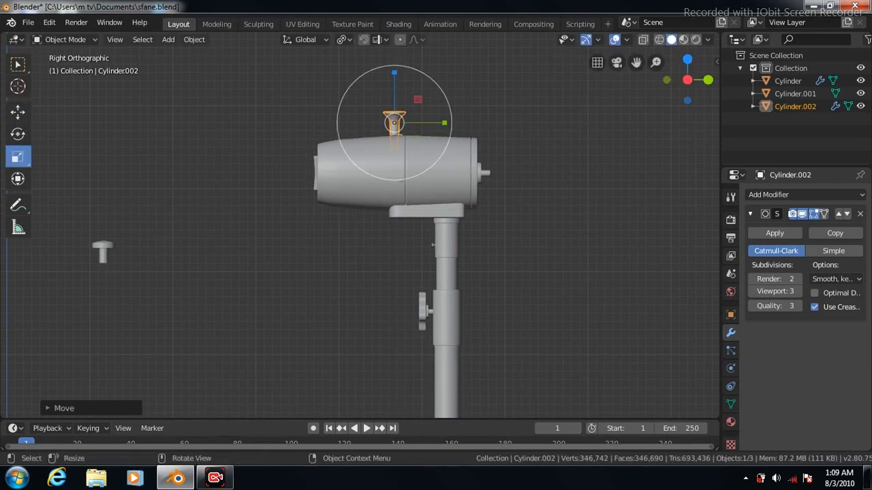
pyautogui.press('s')
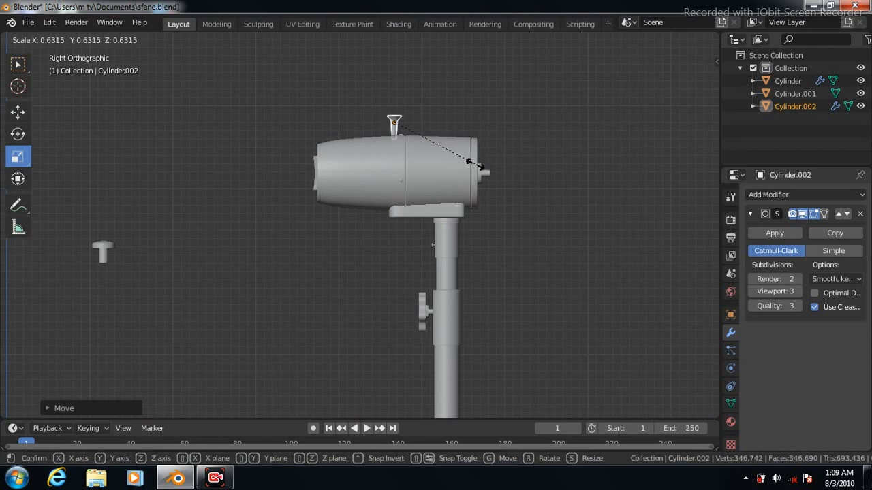
pyautogui.click(475, 169)
pyautogui.click(18, 113)
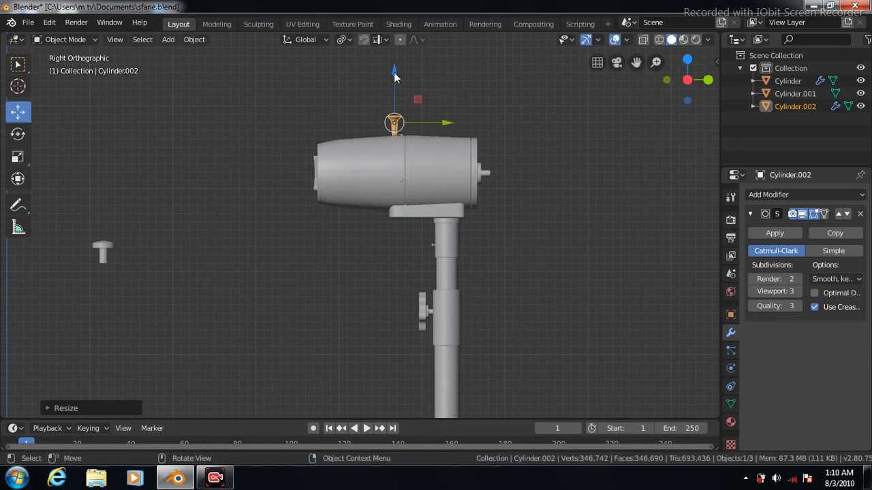
pyautogui.moveTo(394, 69); pyautogui.dragTo(394, 78)
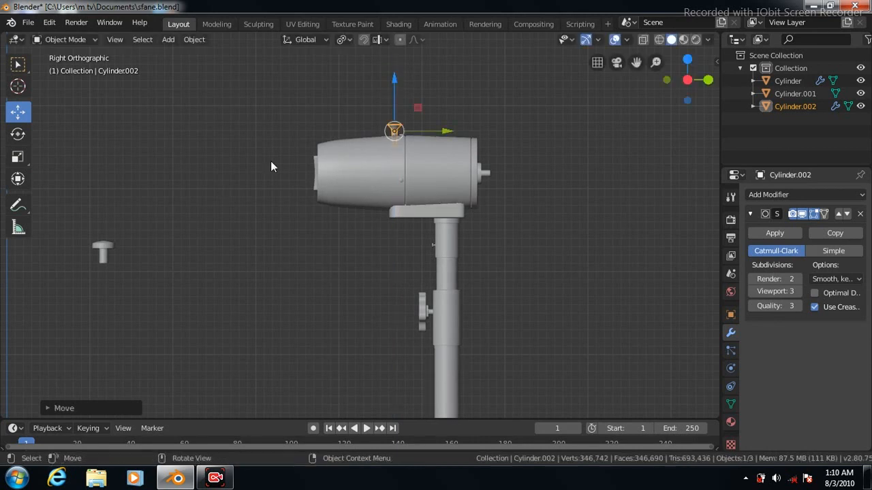
pyautogui.click(18, 158)
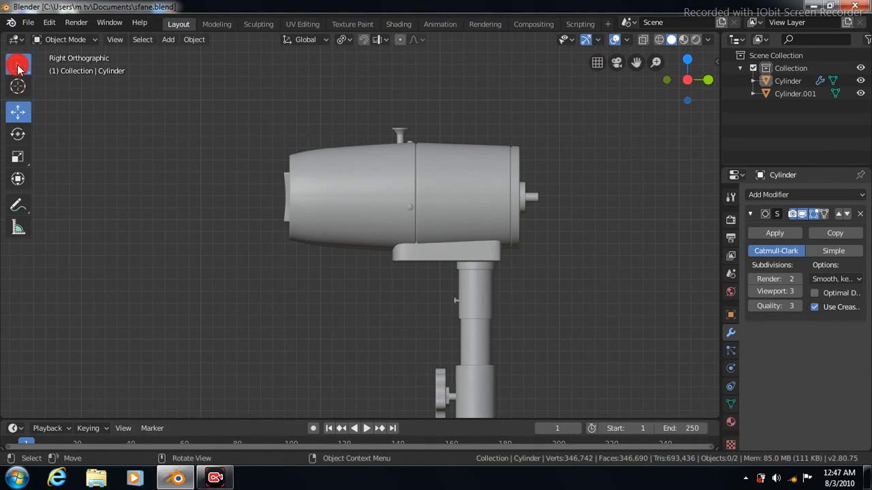
# - Put the housing and stand object in Edit Mode and turn off the viewport display of its Subdivision Surface modifier
pyautogui.click(17, 64)
pyautogui.click(455, 201)
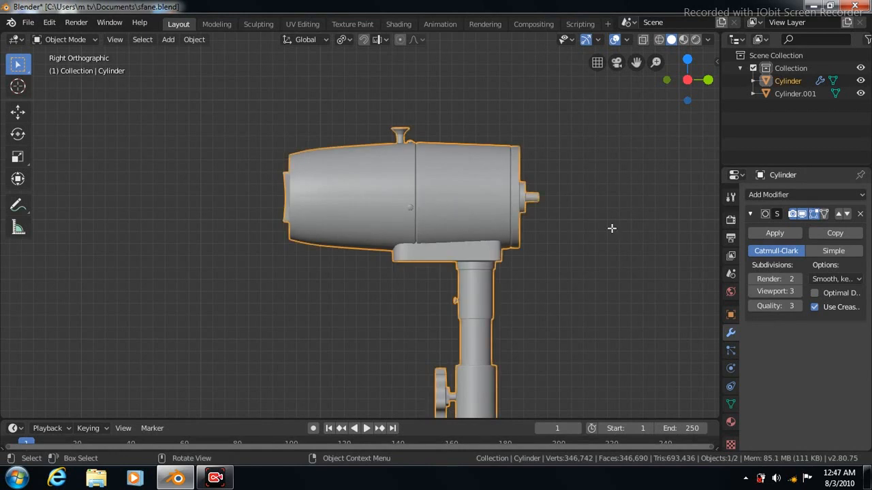
pyautogui.press('Tab')
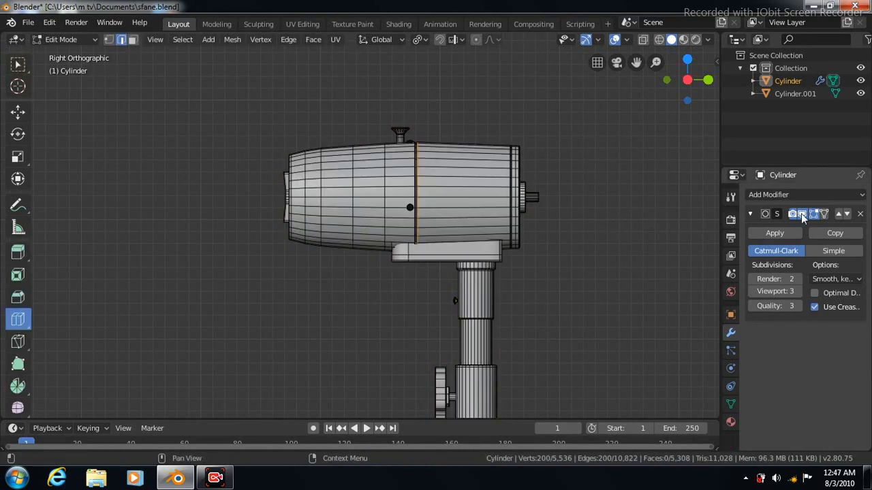
pyautogui.click(802, 214)
# - Select every fourth wedge face on the housing's round back disc and delete these faces to make eight radial openings
pyautogui.press('ctrl+KP_1')
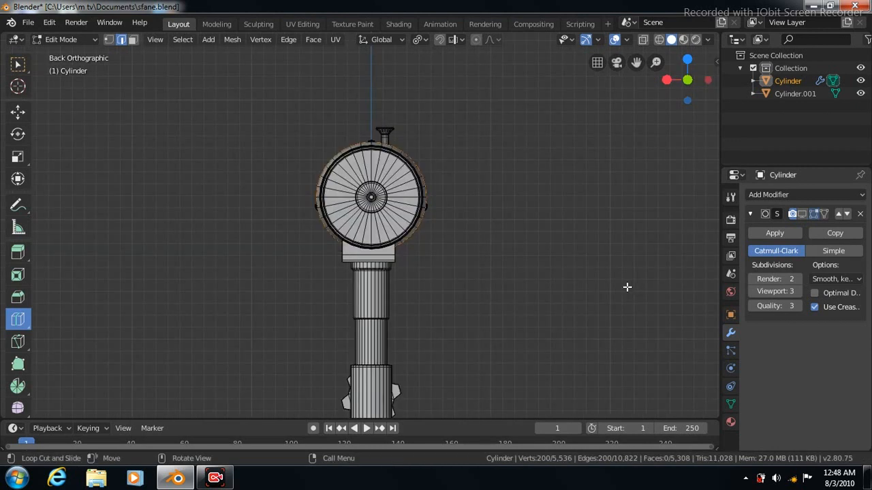
pyautogui.scroll(5, 545, 269)
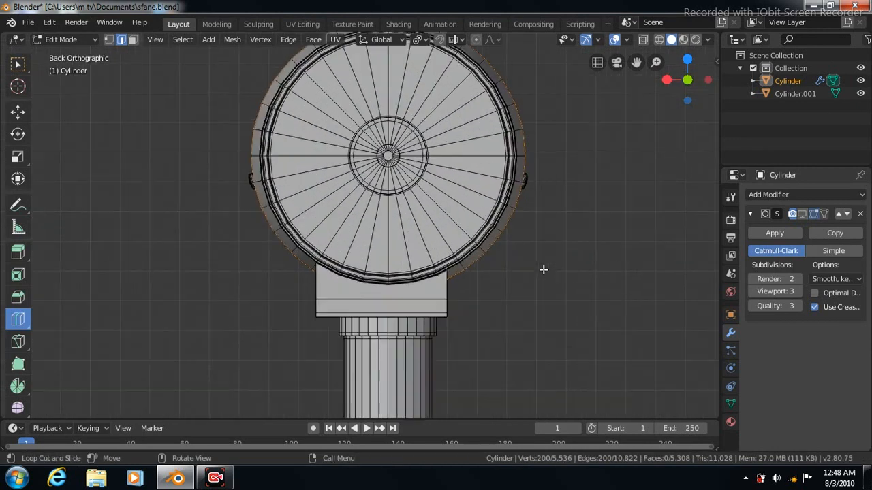
pyautogui.click(18, 64)
pyautogui.click(132, 40)
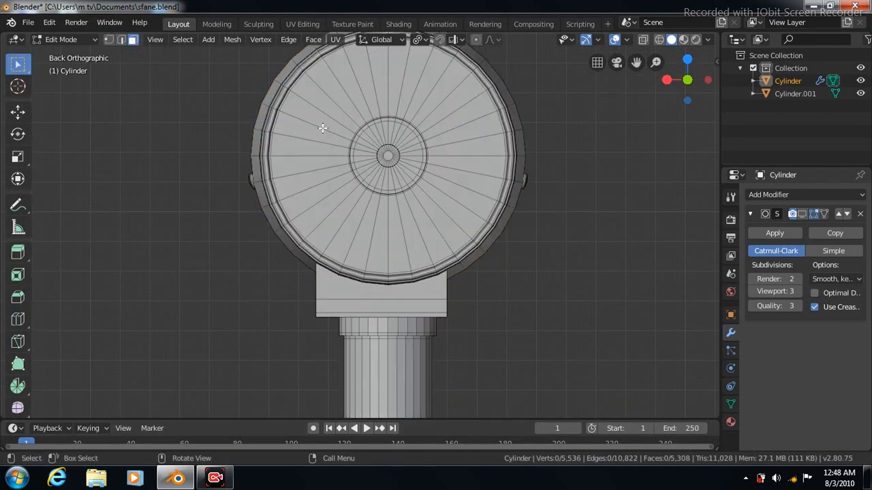
pyautogui.click(379, 74)
pyautogui.keyDown('shift'); pyautogui.click(397, 71); pyautogui.keyUp('shift')
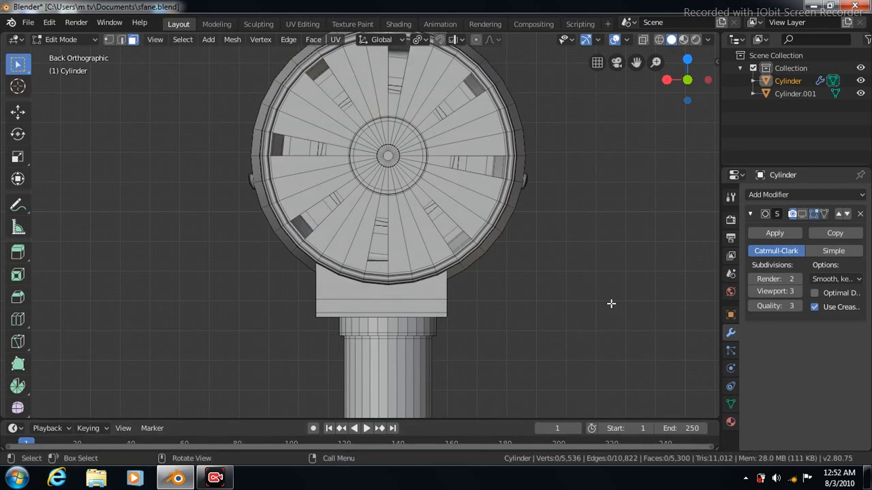
# - Leave Edit Mode on the housing and stand object and show the whole device from the right side
pyautogui.moveTo(611, 304); pyautogui.dragTo(611, 303, button='middle')
pyautogui.scroll(-10, 611, 304)
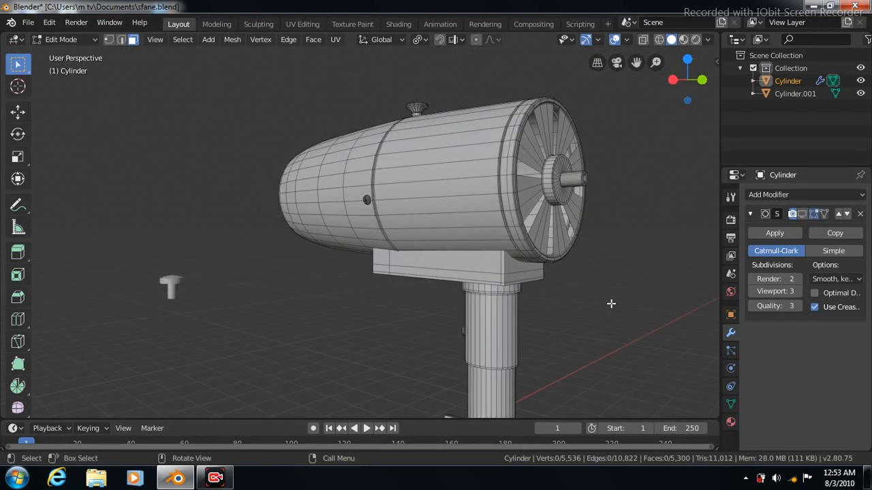
pyautogui.press('KP_3')
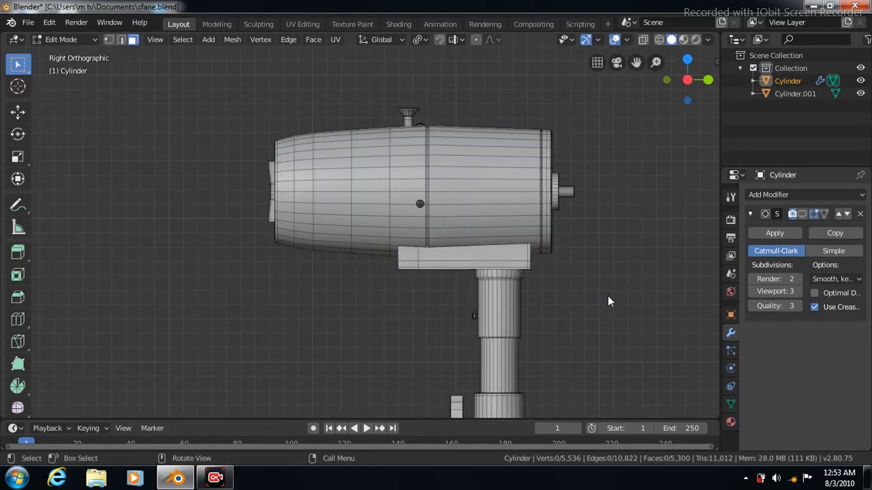
pyautogui.press('Tab')
pyautogui.scroll(-5, 612, 303)
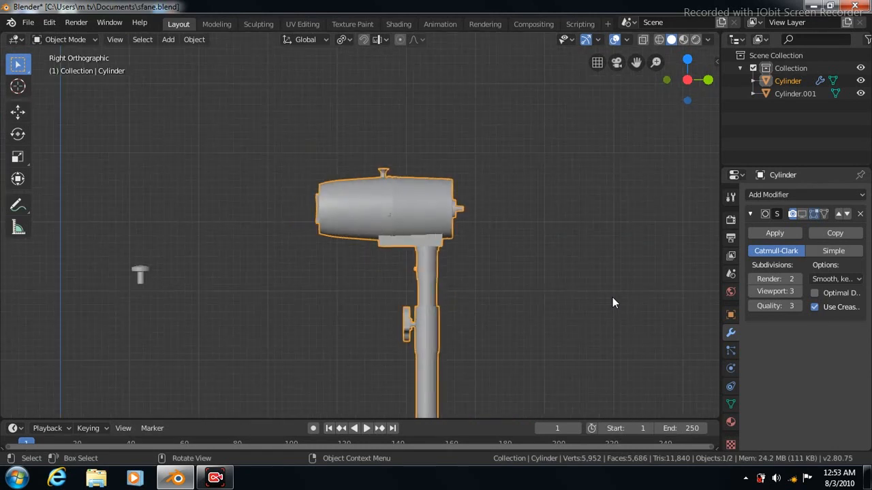
pyautogui.scroll(-2, 612, 297)
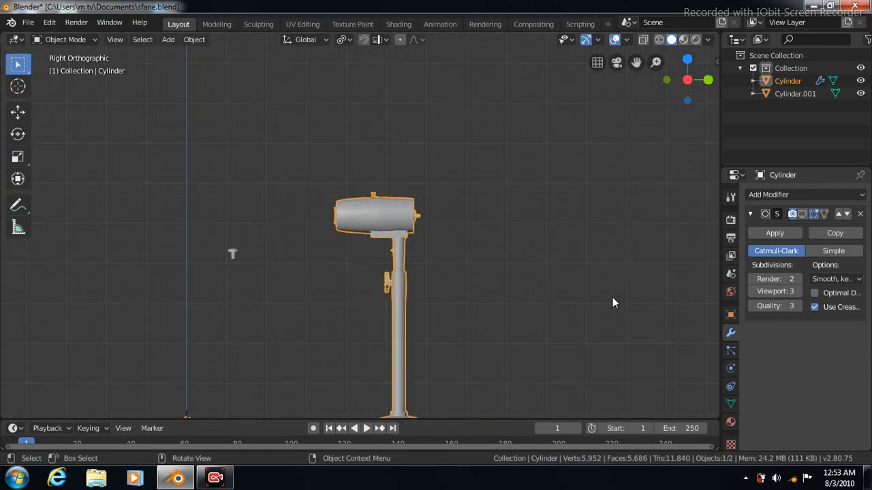
# - Add a 32-vertex mesh circle with 1 m radius at the origin and align it to the front view
pyautogui.click(169, 40)
pyautogui.moveTo(193, 53)
pyautogui.click(286, 79)
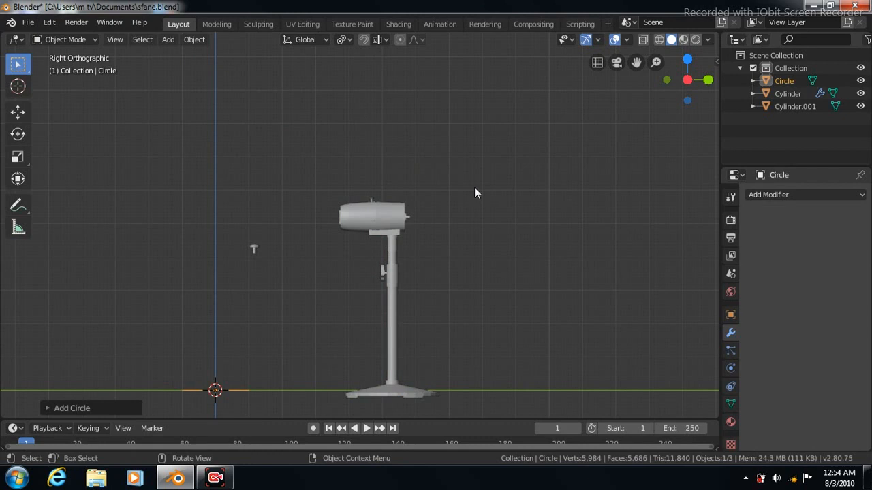
pyautogui.press('KP_1')
pyautogui.click(49, 409)
pyautogui.click(196, 325)
pyautogui.click(164, 353)
# - Raise the circle along Z to the height of the housing's centre
pyautogui.click(18, 111)
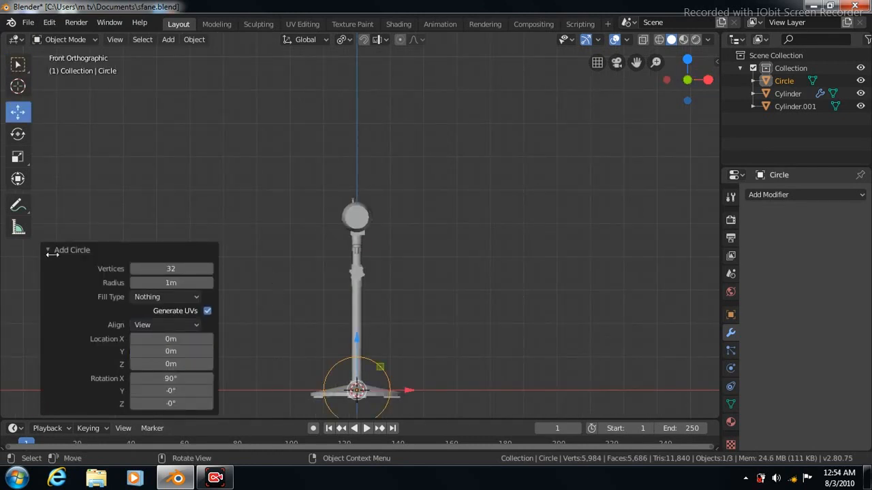
pyautogui.click(52, 251)
pyautogui.moveTo(357, 339); pyautogui.dragTo(354, 170)
# - Scale the circle down uniformly, seen from the back, until it is only slightly larger than the housing's round end
pyautogui.press('ctrl+KP_1')
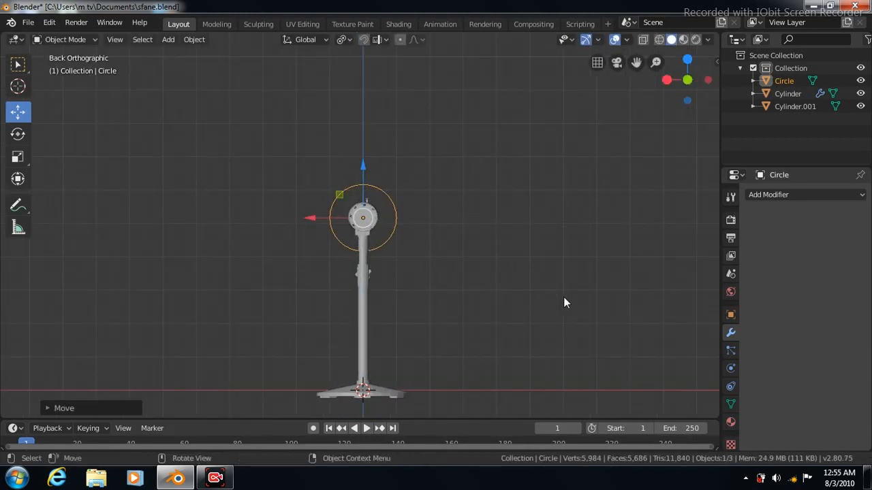
pyautogui.scroll(7, 513, 326)
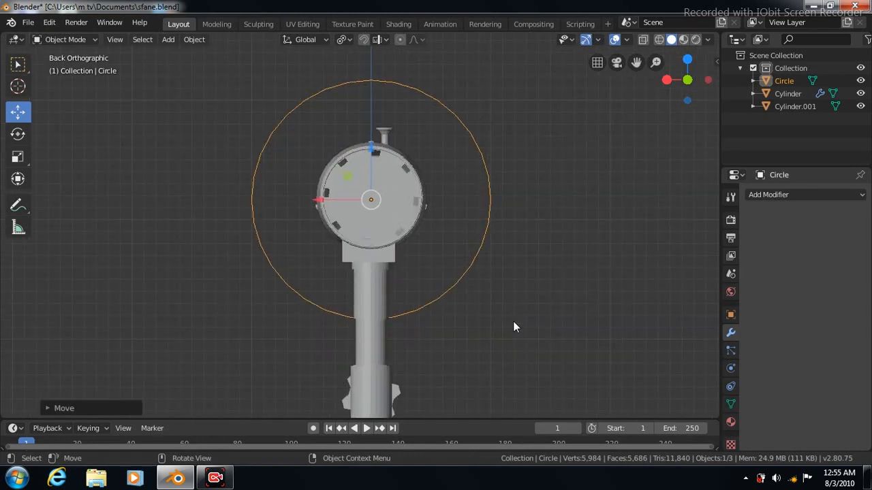
pyautogui.scroll(3, 513, 321)
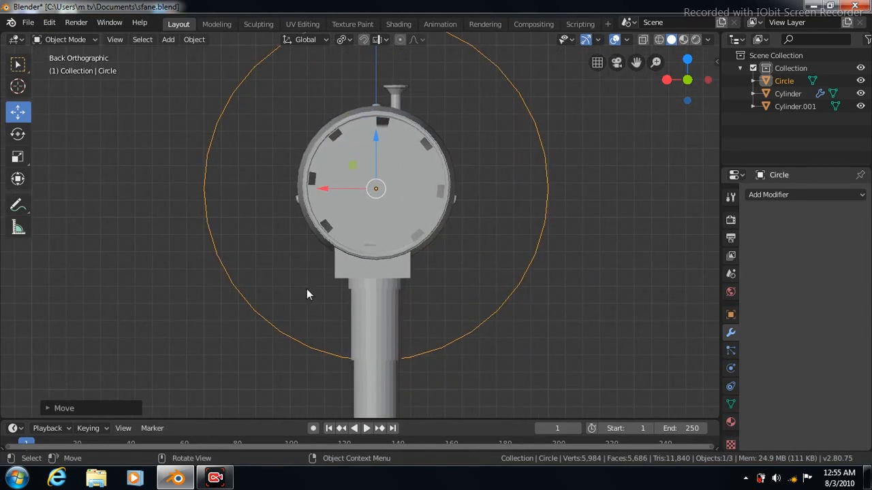
pyautogui.hotkey('shift', 'space')
pyautogui.press('s')
pyautogui.press('s')
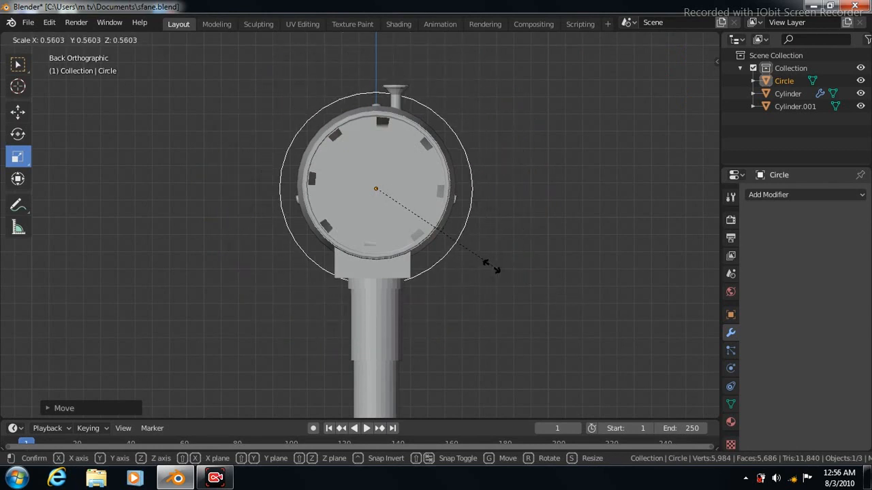
pyautogui.click(481, 265)
# - Move the circle along Y to just behind the housing's back disc and raise it slightly along Z
pyautogui.press('KP_3')
pyautogui.scroll(-4, 535, 299)
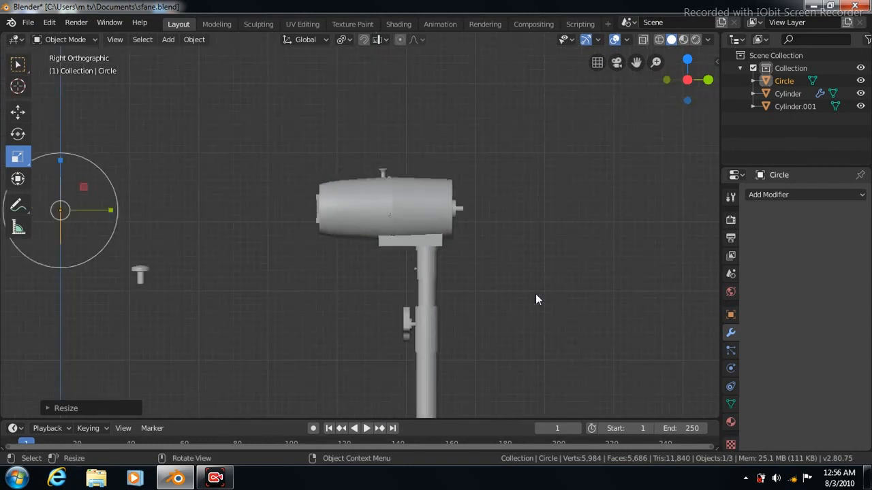
pyautogui.click(18, 113)
pyautogui.moveTo(110, 210); pyautogui.dragTo(511, 209)
pyautogui.scroll(3, 573, 197)
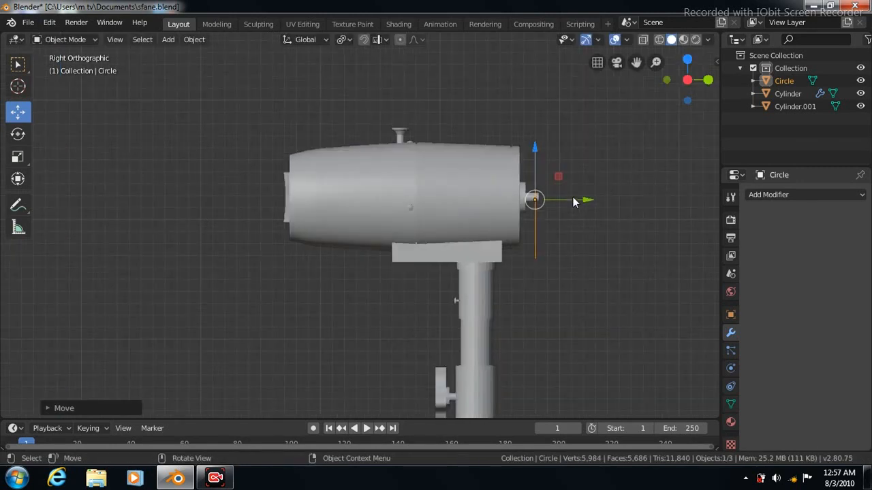
pyautogui.scroll(2, 573, 197)
pyautogui.moveTo(611, 137); pyautogui.dragTo(609, 133)
# - Nudge the circle up along Z and scale it down uniformly until it lies within the housing's back rim
pyautogui.press('ctrl+KP_1')
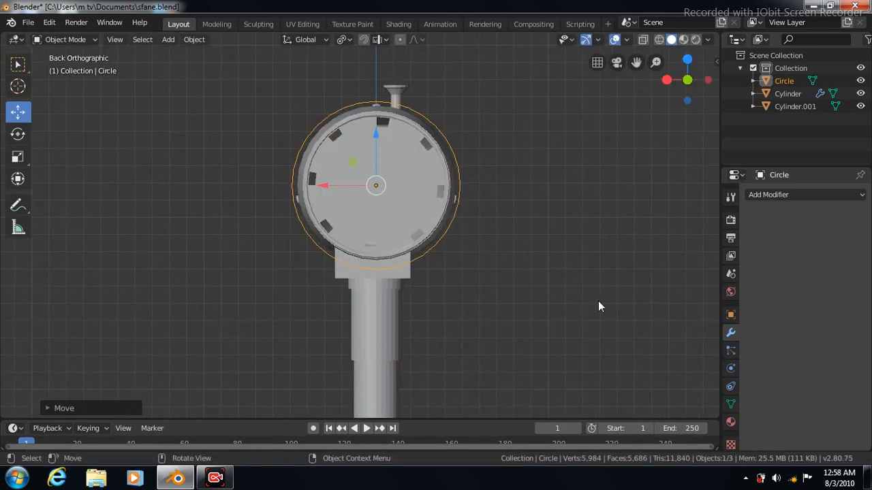
pyautogui.moveTo(375, 133); pyautogui.dragTo(374, 132)
pyautogui.click(18, 157)
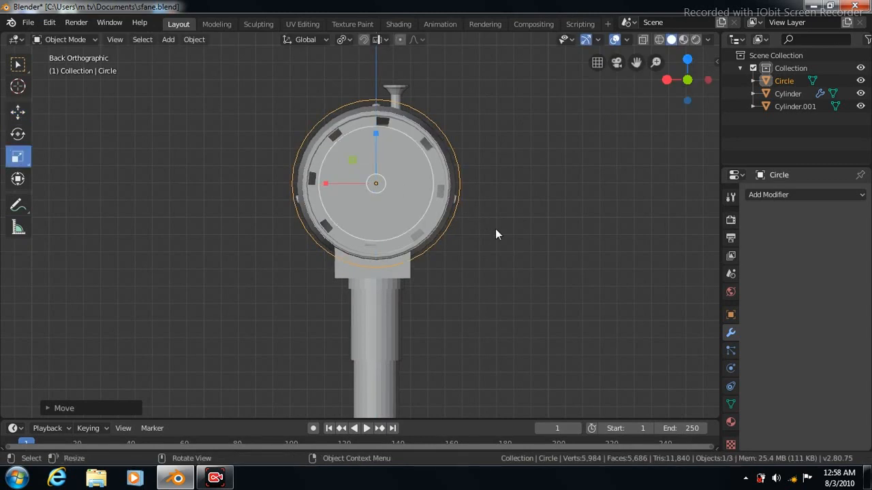
pyautogui.press('s')
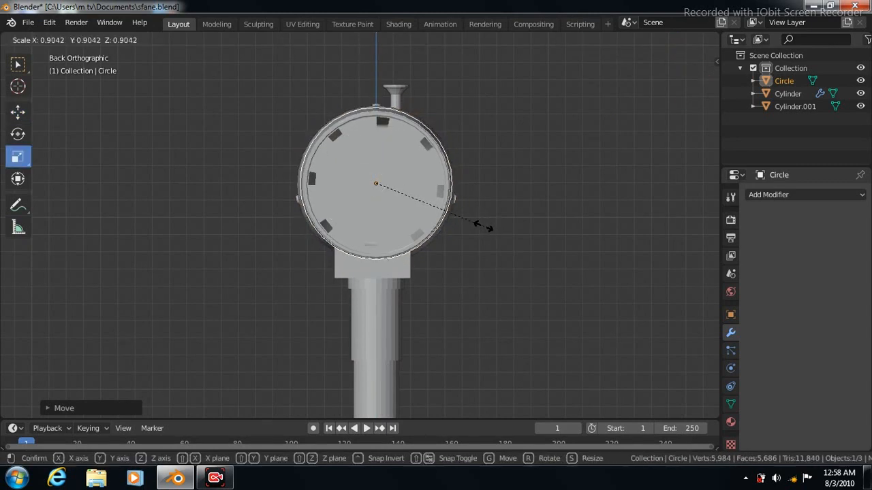
pyautogui.click(483, 228)
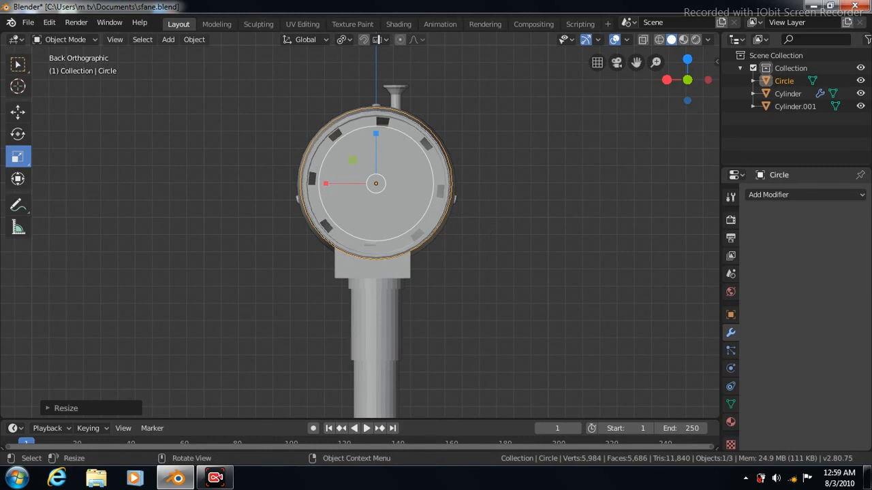
pyautogui.press('s')
pyautogui.click(478, 230)
# - Centre the circle on the housing's back disc with small moves along X and Z
pyautogui.click(21, 116)
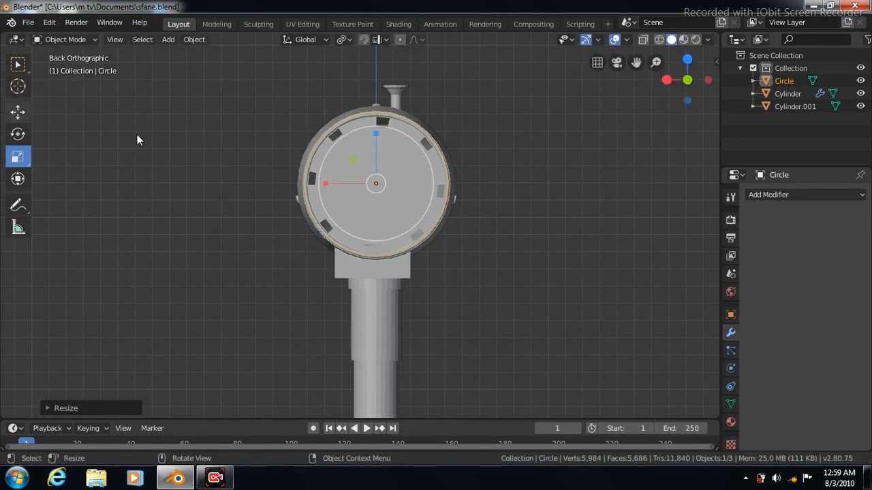
pyautogui.moveTo(323, 183); pyautogui.dragTo(323, 183)
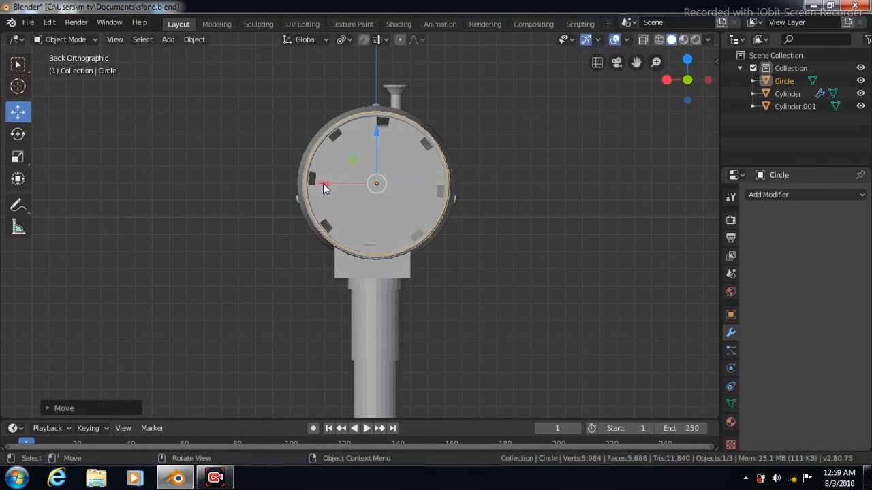
pyautogui.moveTo(376, 128); pyautogui.dragTo(375, 129)
pyautogui.moveTo(325, 189); pyautogui.dragTo(324, 184)
# - Scale the circle up slightly to match the outer edge of the back rim and nudge it along X
pyautogui.click(18, 157)
pyautogui.press('s')
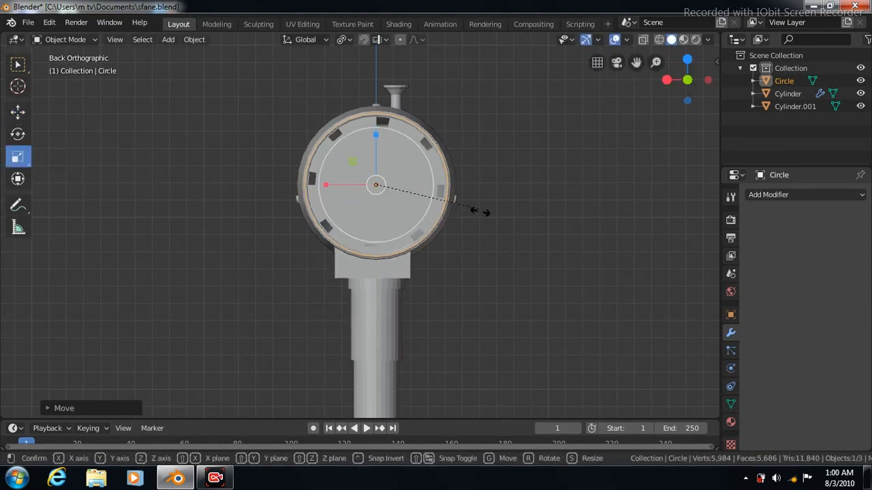
pyautogui.click(485, 216)
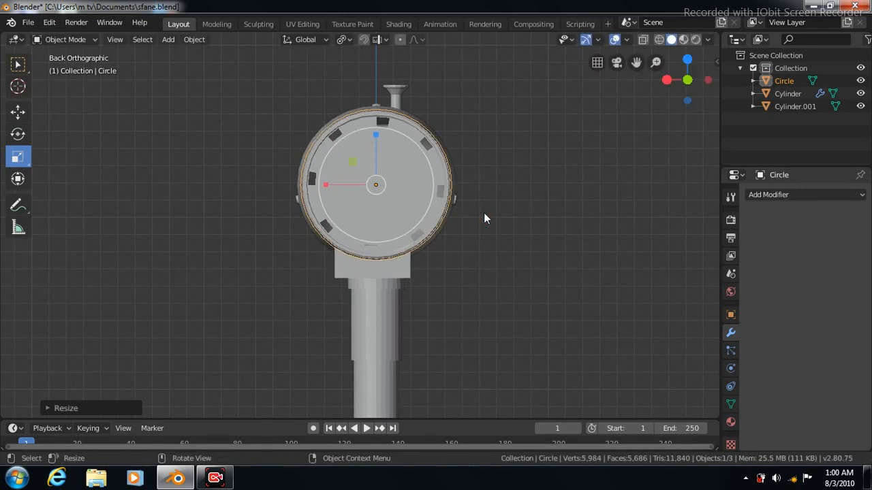
pyautogui.click(18, 111)
pyautogui.moveTo(323, 185); pyautogui.dragTo(323, 184)
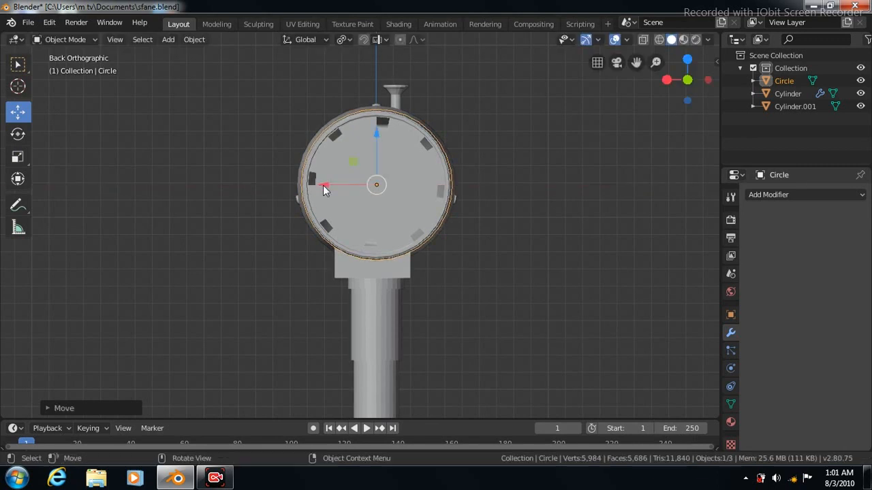
# - Move the circle along Y, seen from the top, onto the housing's back edge
pyautogui.press('KP_7')
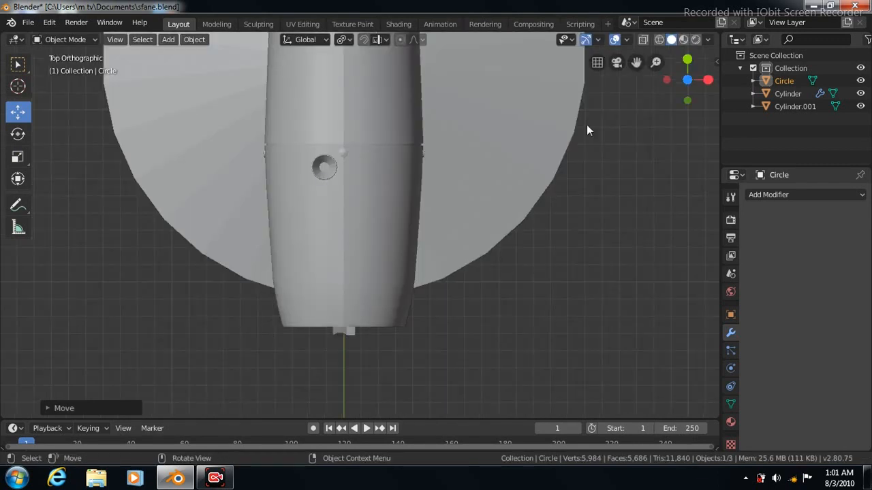
pyautogui.moveTo(636, 62); pyautogui.dragTo(636, 117)
pyautogui.moveTo(337, 97); pyautogui.dragTo(339, 121)
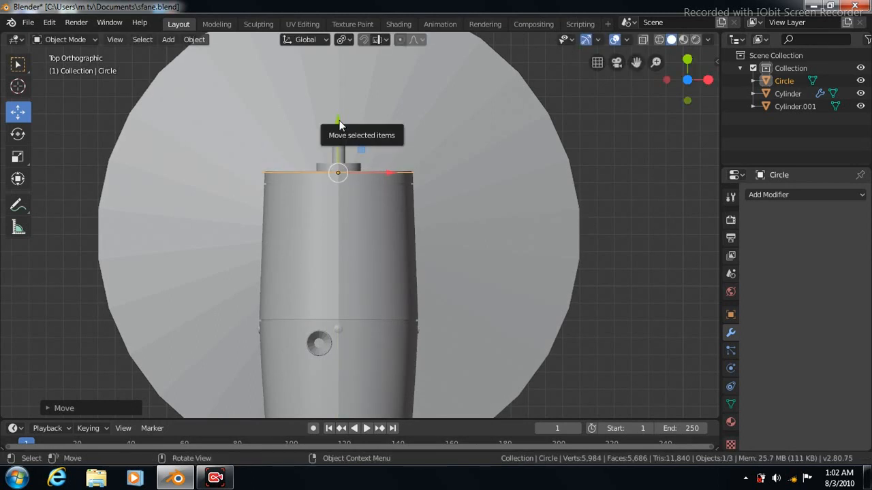
# - Duplicate the circle in place and move the copy along Y slightly behind the housing's back edge
pyautogui.hotkey('shift', 'd')
pyautogui.press('Escape')
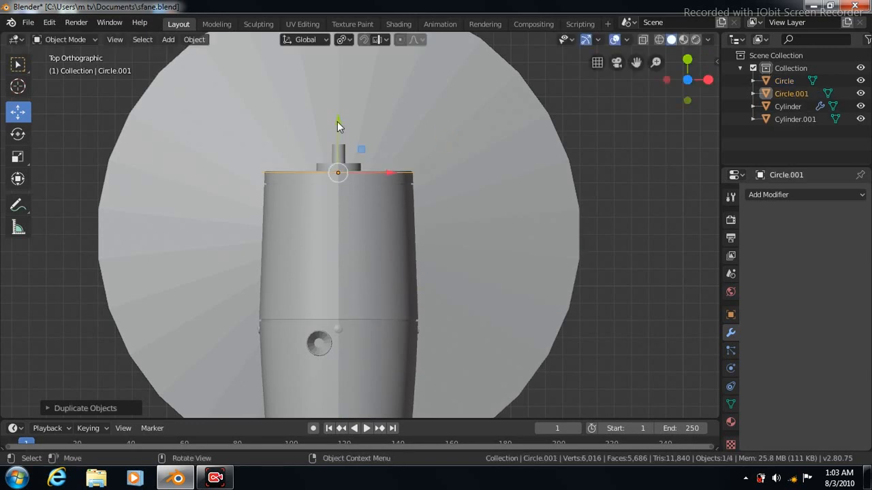
pyautogui.moveTo(337, 122); pyautogui.dragTo(337, 112)
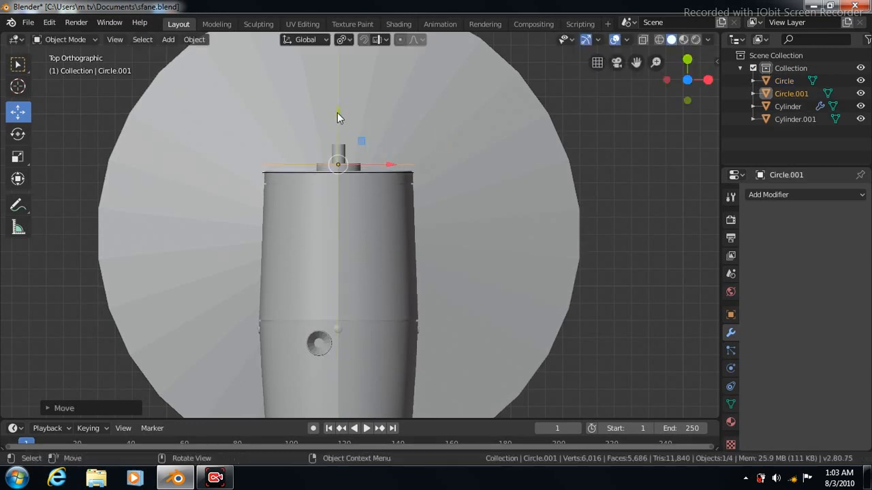
# - Extrude the original circle's edge loop -0.0408 m along Y to form a thin band around the housing's back end
pyautogui.click(264, 172)
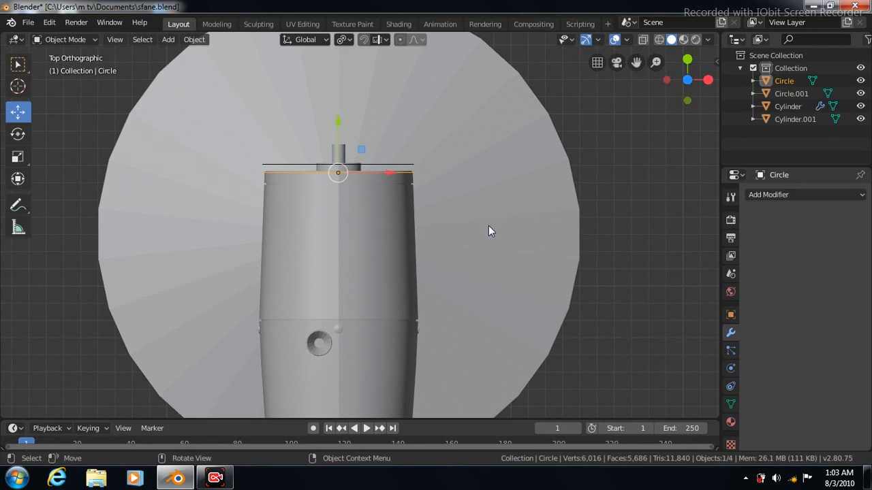
pyautogui.press('ctrl+KP_1')
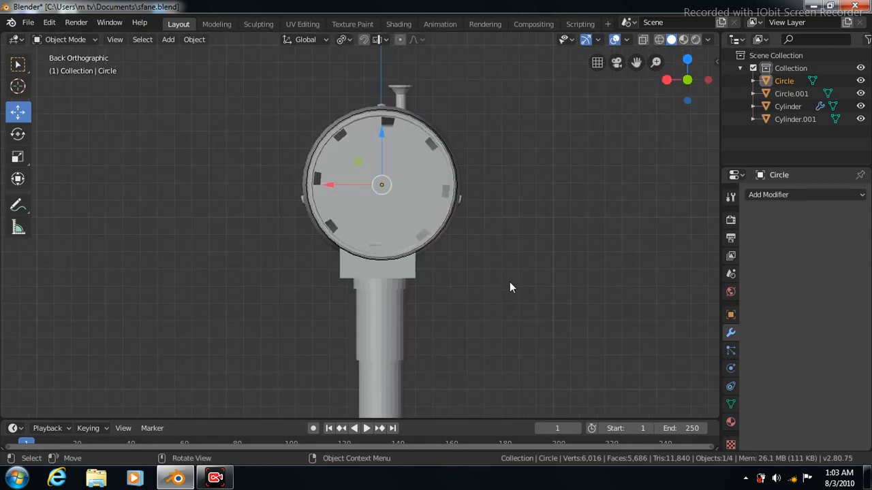
pyautogui.press('KP_7')
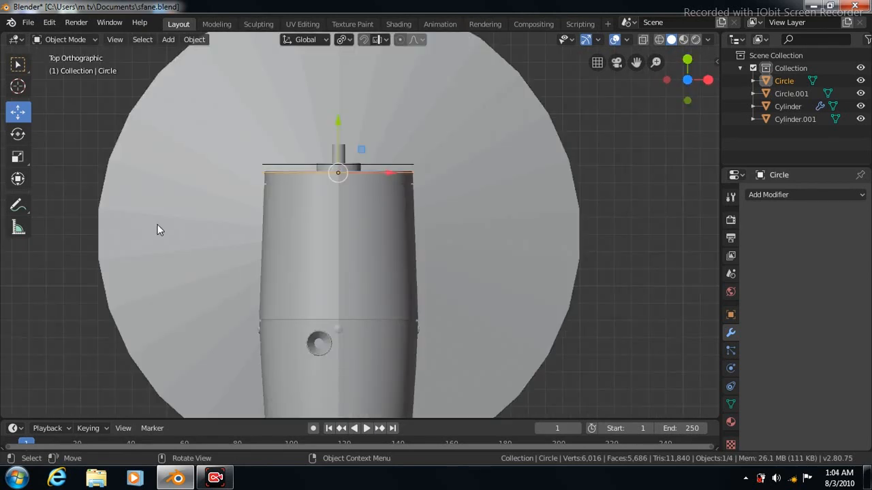
pyautogui.press('Tab')
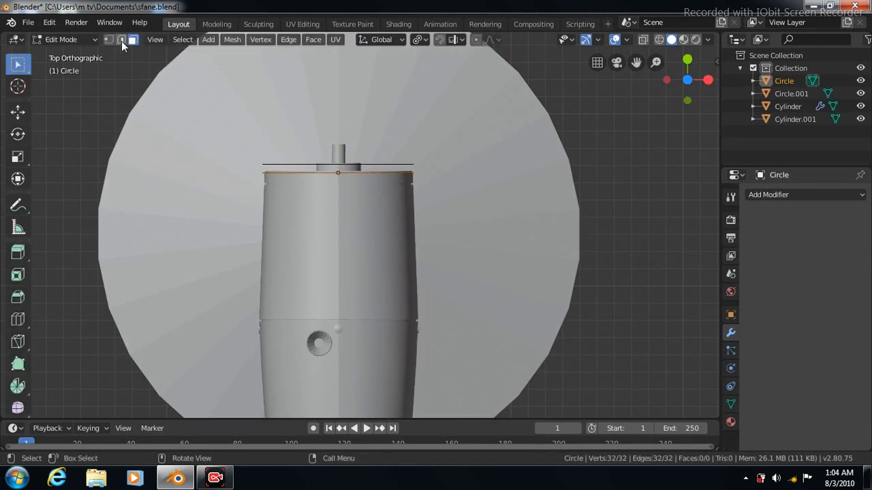
pyautogui.click(18, 251)
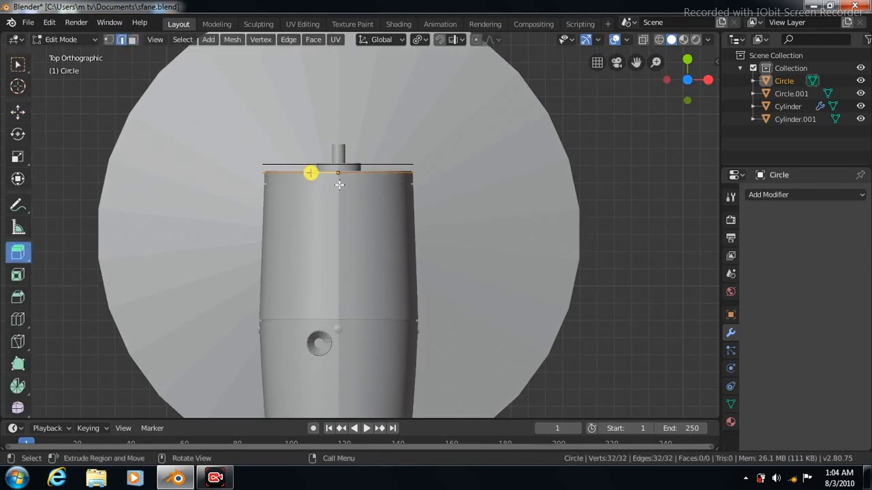
pyautogui.moveTo(338, 187); pyautogui.dragTo(338, 192)
pyautogui.click(48, 408)
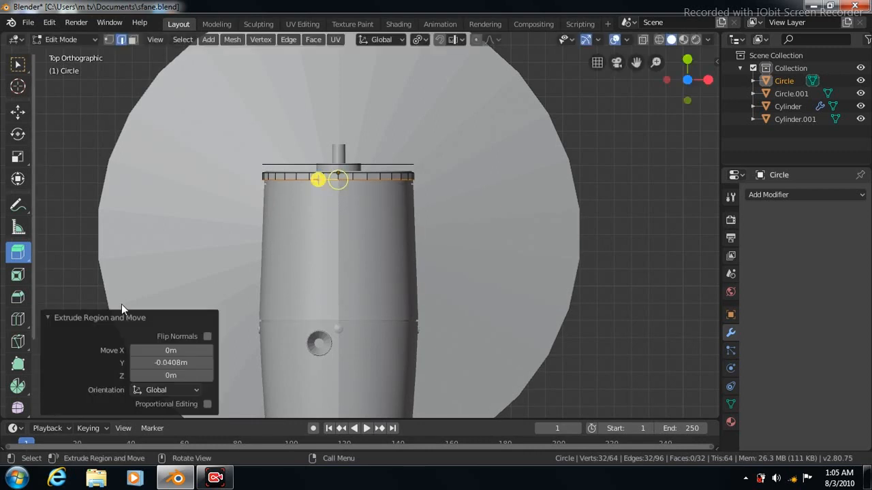
pyautogui.click(45, 315)
# - Return to Object Mode and move the duplicate circle along Y onto the back edge of the extruded band
pyautogui.click(18, 63)
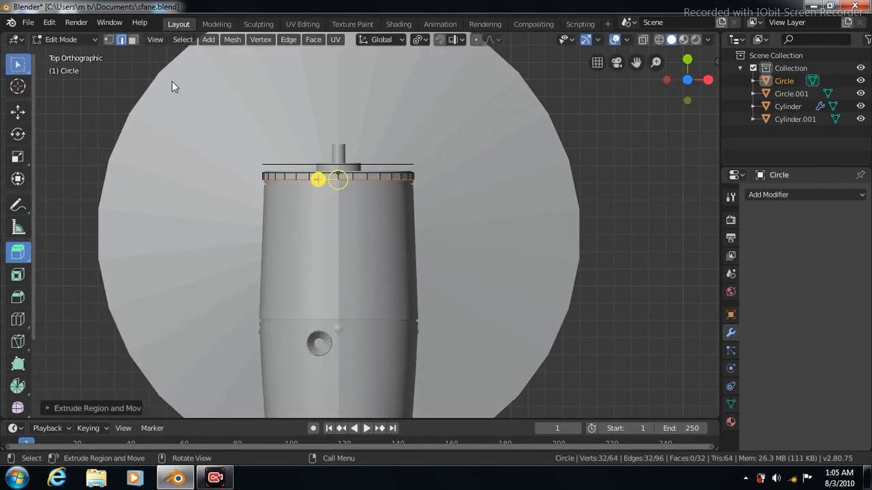
pyautogui.click(302, 164)
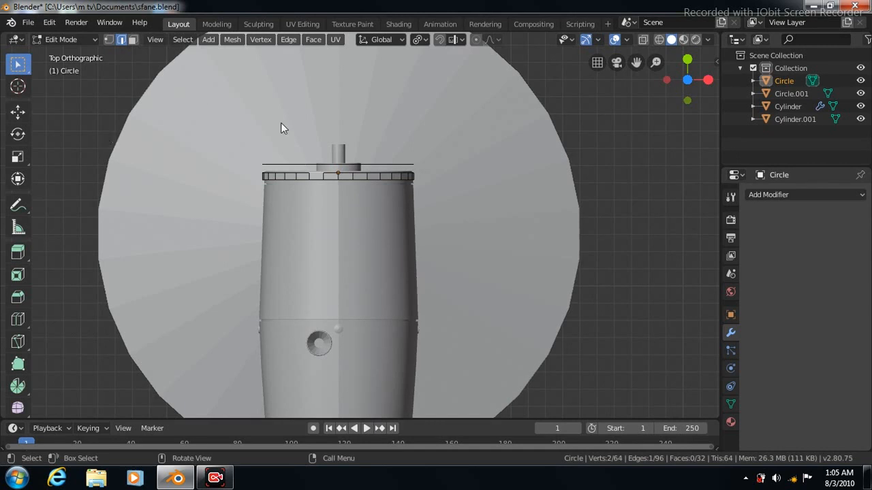
pyautogui.press('Tab')
pyautogui.click(296, 161)
pyautogui.moveTo(337, 113); pyautogui.dragTo(336, 123)
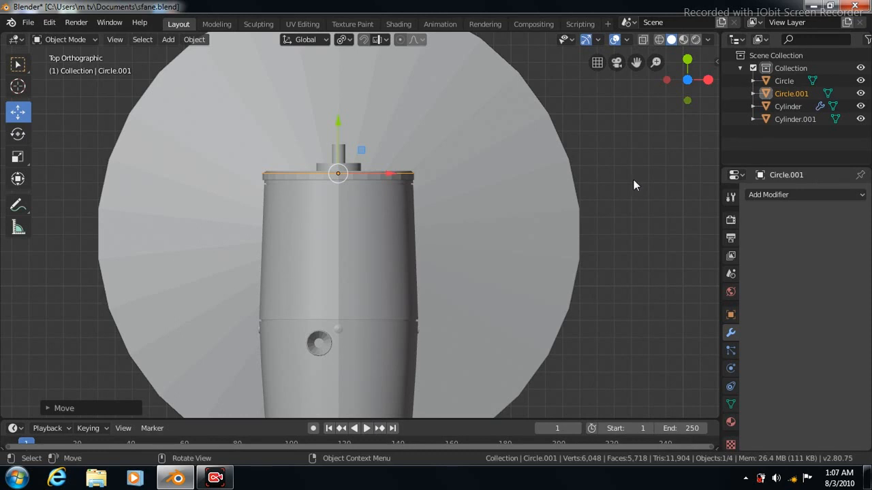
pyautogui.press('ctrl+KP_1')
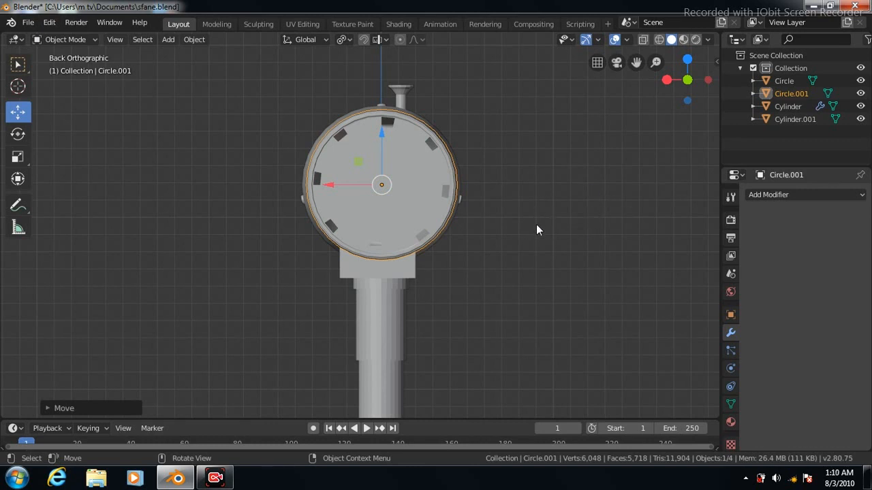
# - Scale the duplicate circle up uniformly to about 4.5 times the housing's diameter
pyautogui.click(18, 157)
pyautogui.press('s')
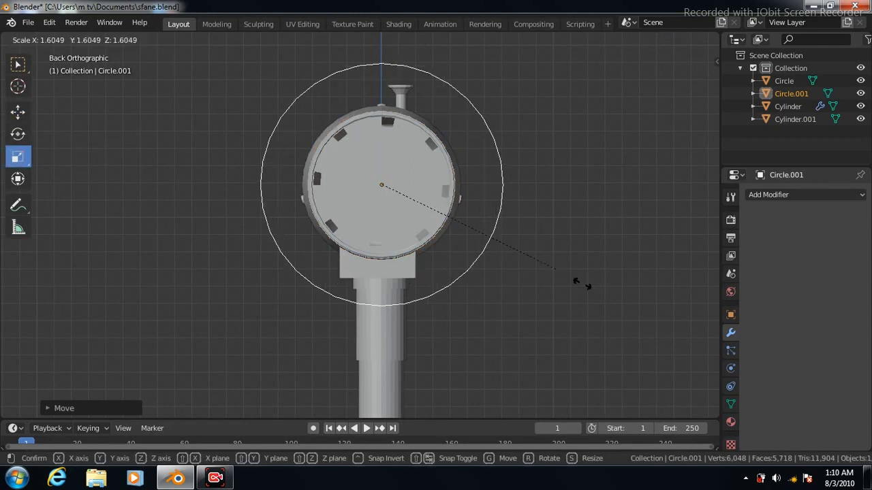
pyautogui.click(109, 361)
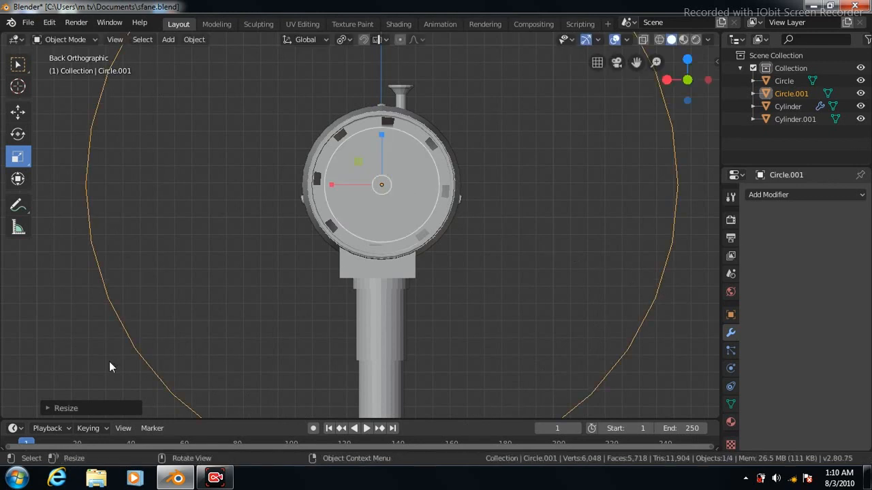
pyautogui.scroll(-7, 517, 199)
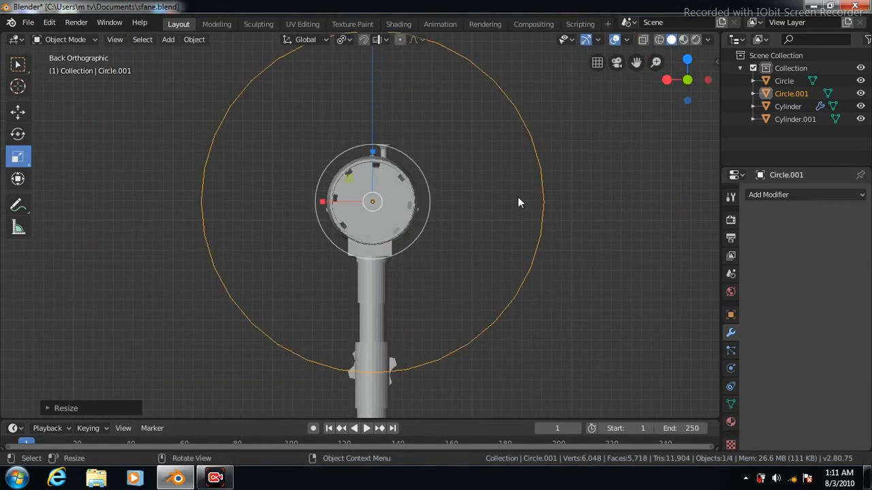
pyautogui.scroll(-2, 518, 197)
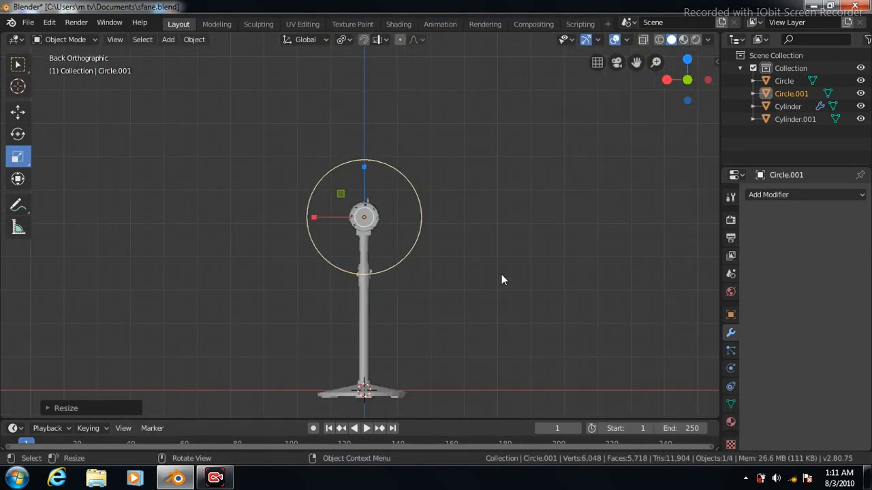
pyautogui.press('s')
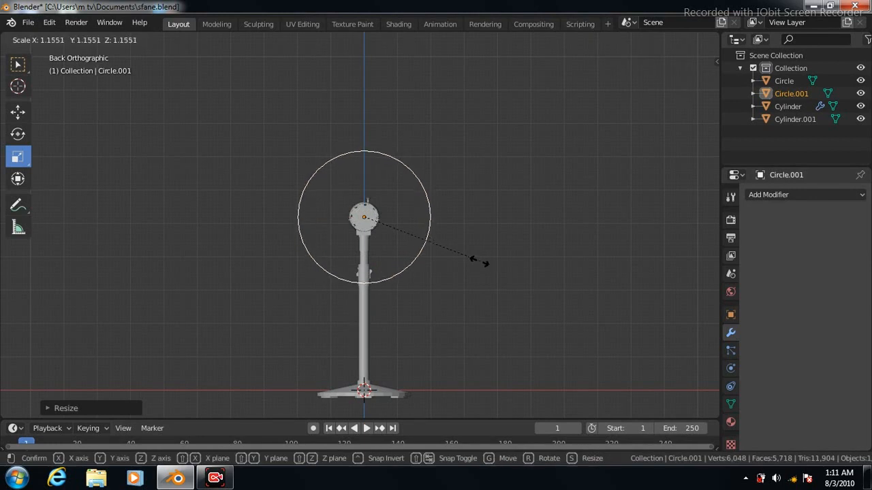
pyautogui.click(473, 263)
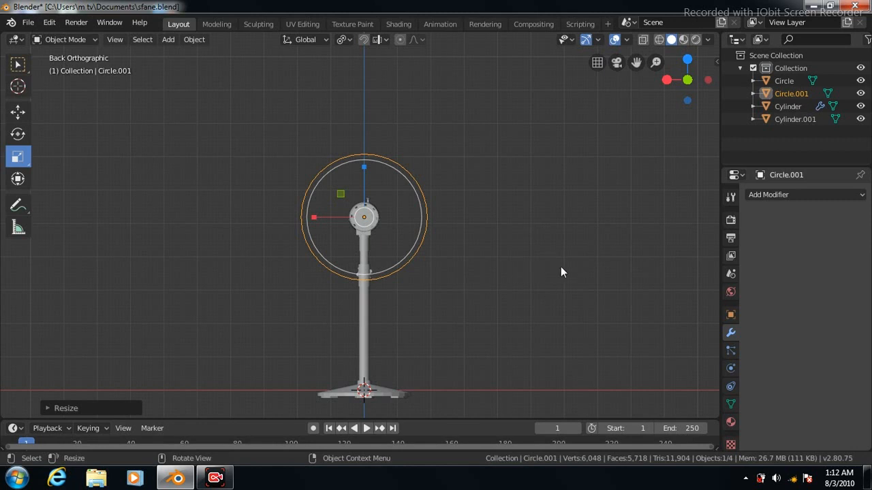
pyautogui.press('s')
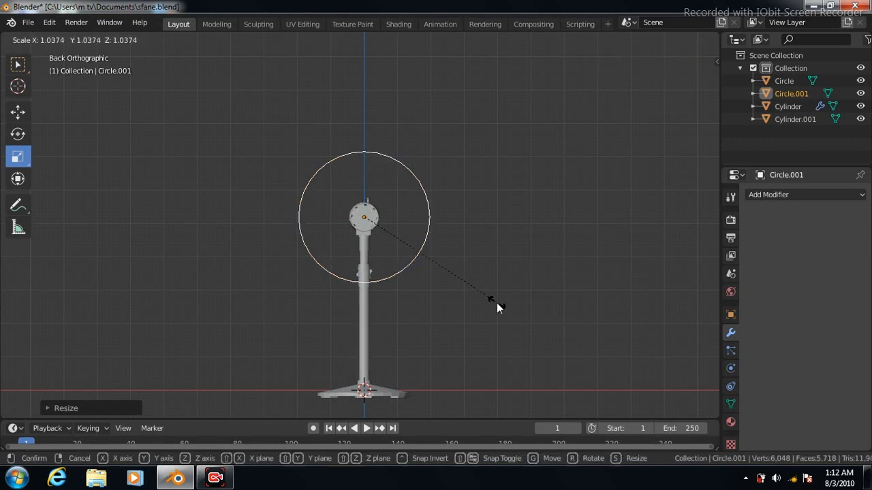
pyautogui.click(497, 303)
# - Extrude the large circle's edge loop outward by scaling it to about 1.03, forming a narrow flat ring
pyautogui.press('Tab')
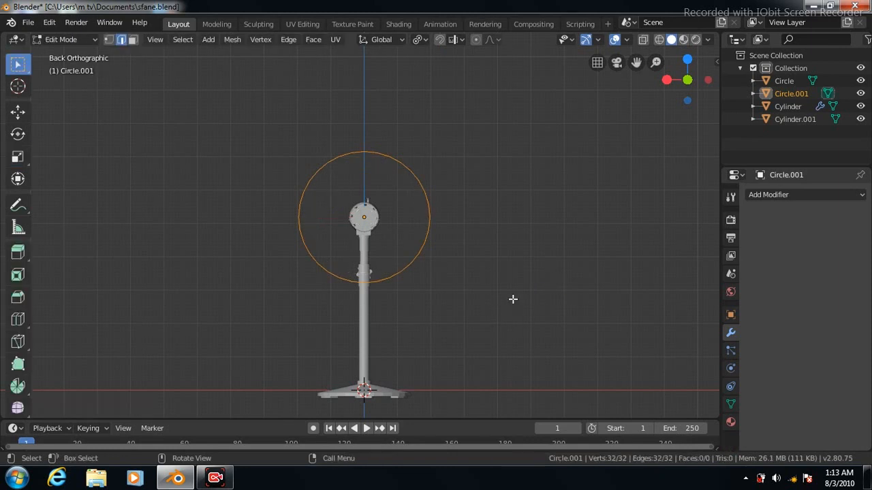
pyautogui.press('e')
pyautogui.press('s')
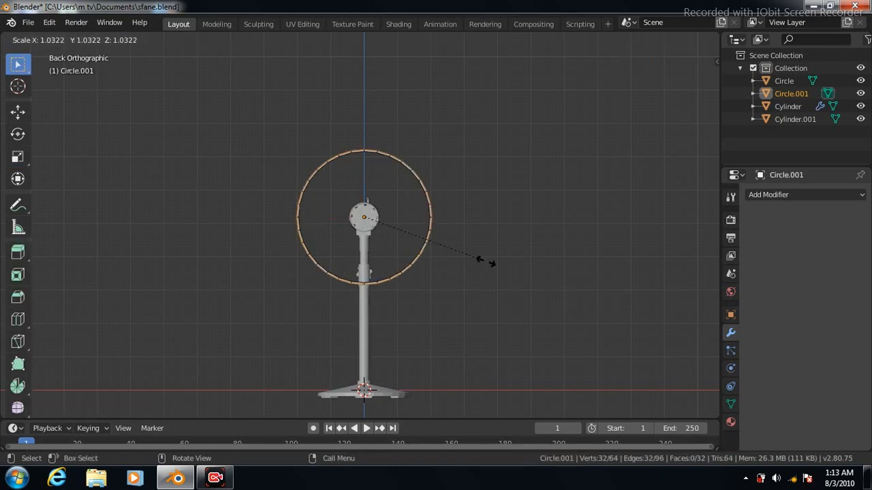
pyautogui.click(485, 262)
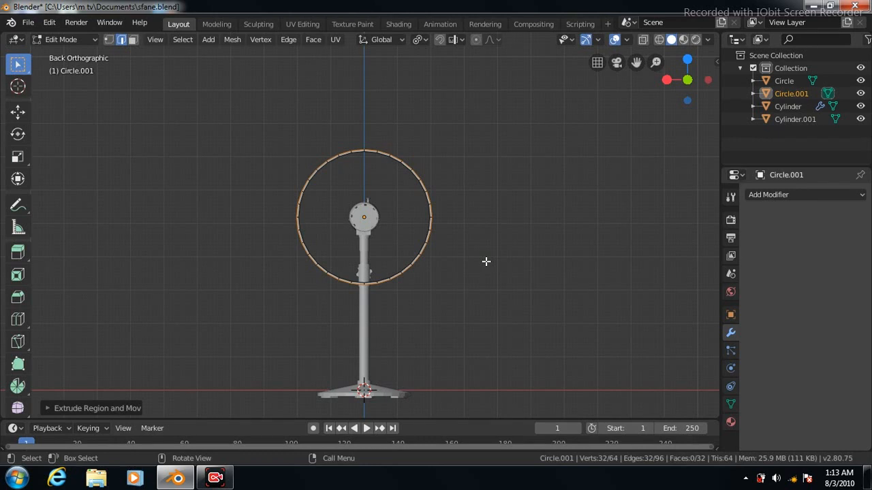
pyautogui.press('Tab')
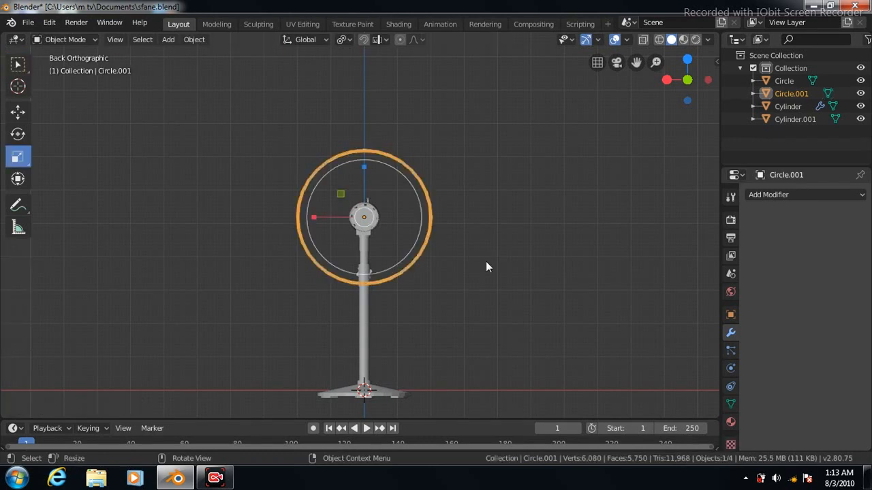
# - Thin the flat ring by scaling its outer edge loop to about 0.986, and return to Object Mode
pyautogui.scroll(2, 486, 263)
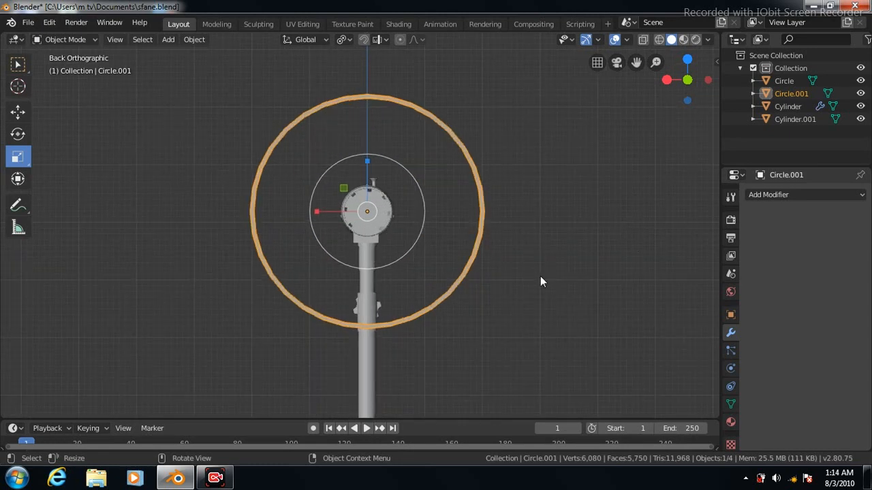
pyautogui.press('Tab')
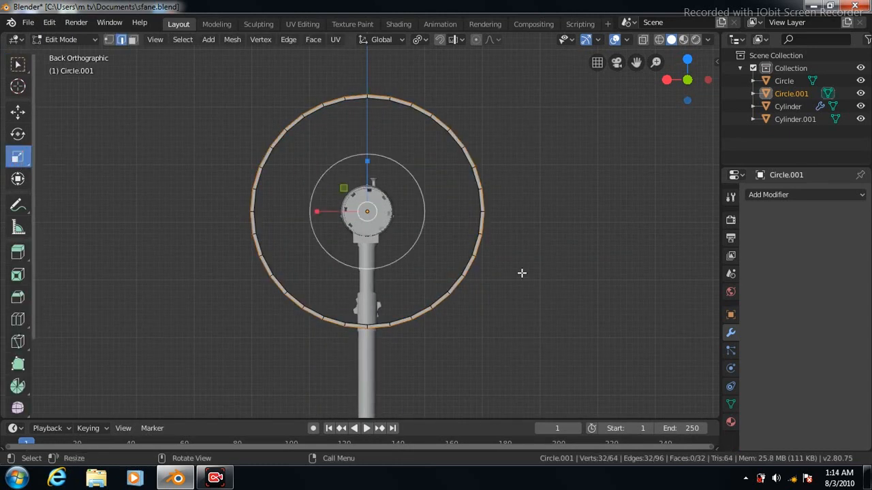
pyautogui.press('s')
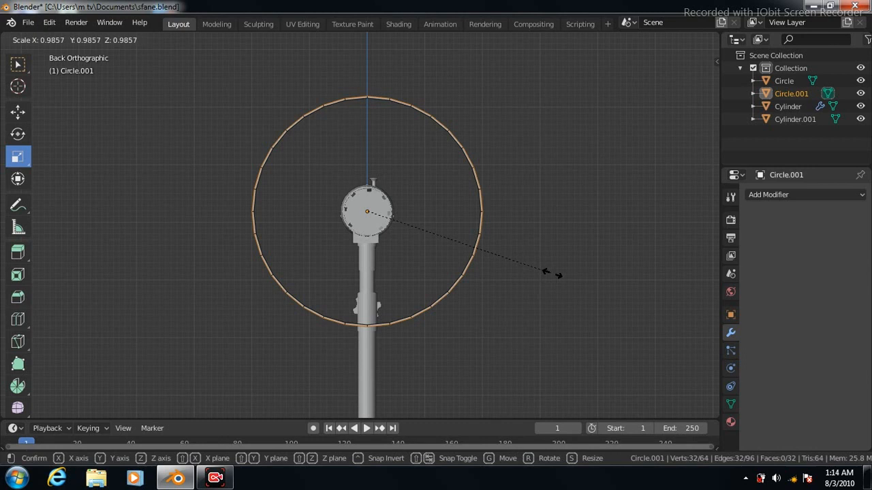
pyautogui.click(552, 274)
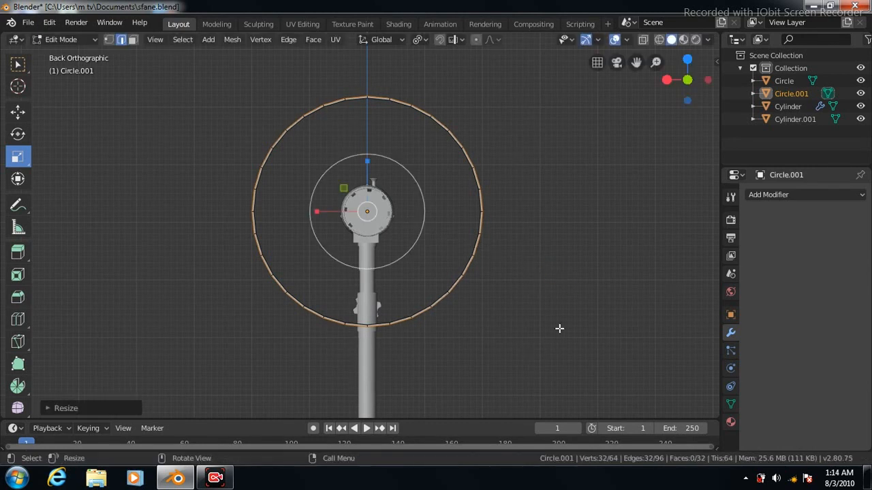
pyautogui.press('Tab')
# - Add a Solidify modifier with 0.01 m thickness to the large ring and apply it
pyautogui.press('KP_3')
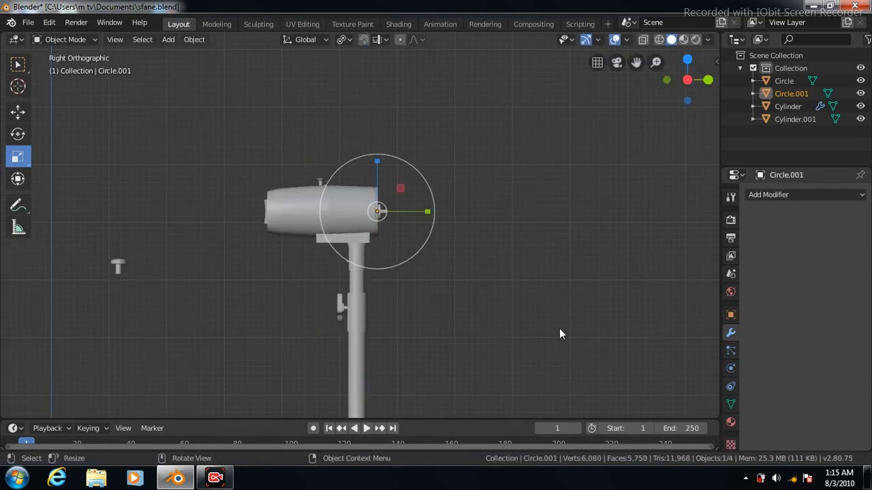
pyautogui.scroll(-2, 560, 333)
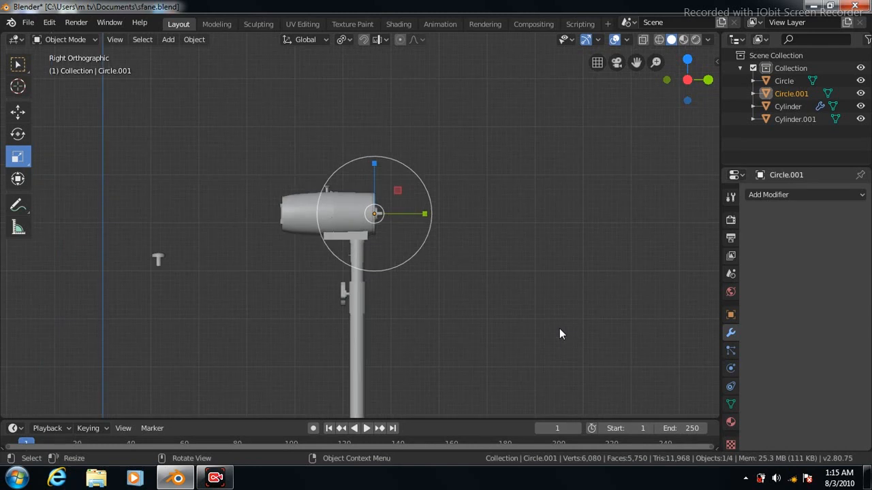
pyautogui.click(19, 113)
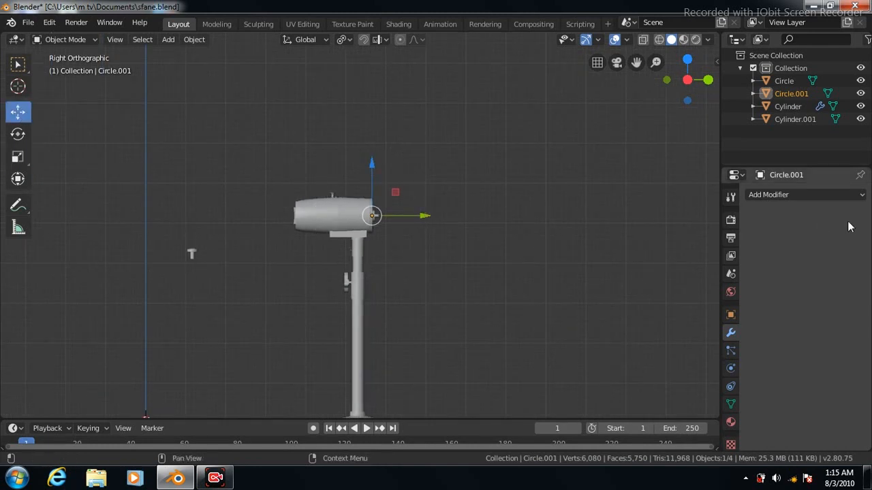
pyautogui.click(804, 195)
pyautogui.click(606, 393)
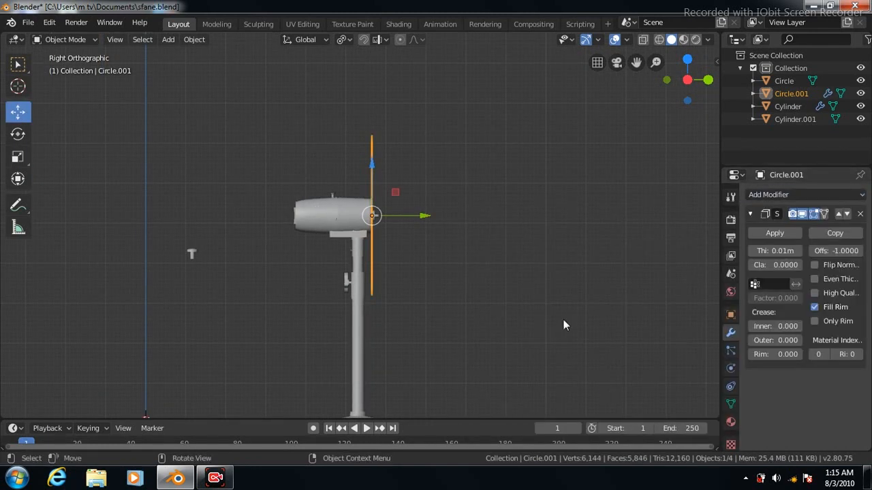
pyautogui.click(774, 233)
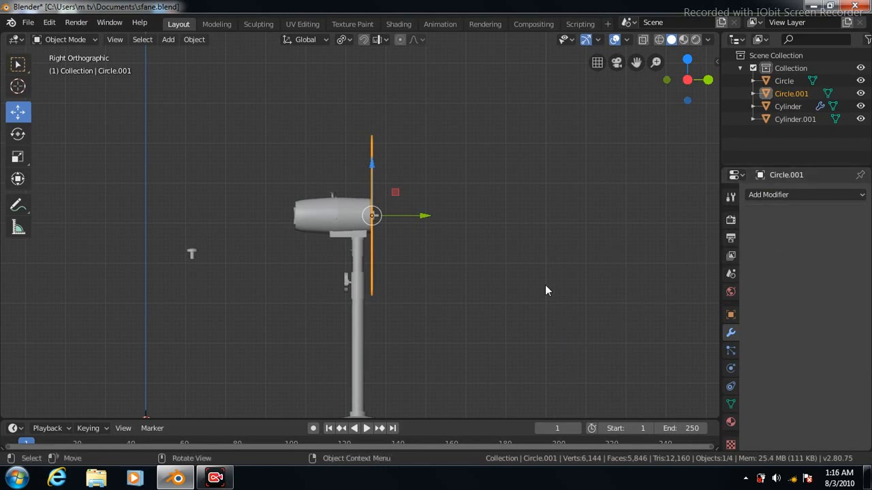
# - Duplicate the large ring in place and move the copy along Y, well behind the housing
pyautogui.hotkey('shift', 'd')
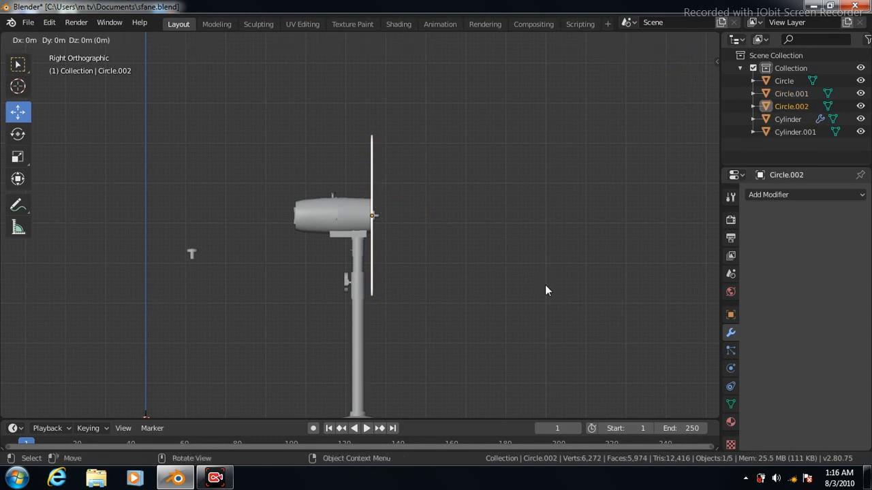
pyautogui.rightClick(545, 285)
pyautogui.moveTo(422, 218); pyautogui.dragTo(446, 220)
pyautogui.click(372, 176)
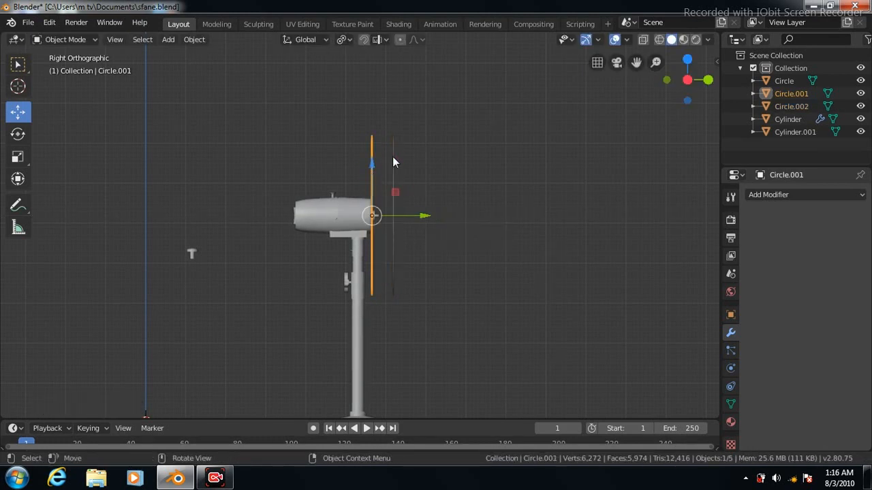
pyautogui.click(393, 157)
pyautogui.moveTo(446, 215); pyautogui.dragTo(474, 226)
# - Move the original large ring slightly along Y, just behind the shaft at the housing's back end
pyautogui.scroll(4, 475, 225)
pyautogui.scroll(1, 476, 225)
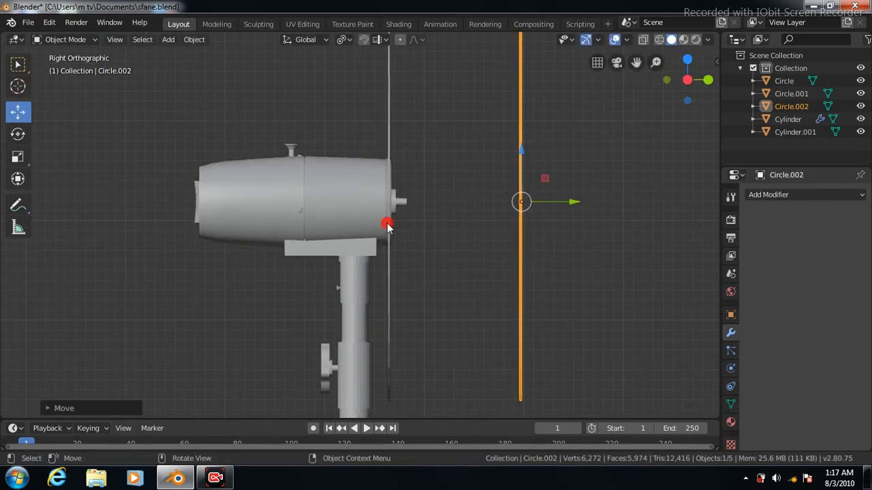
pyautogui.click(387, 223)
pyautogui.moveTo(441, 205); pyautogui.dragTo(465, 205)
# - Duplicate the rim band on the housing's back end and move the copy along Y beyond both large rings
pyautogui.click(388, 215)
pyautogui.click(388, 215)
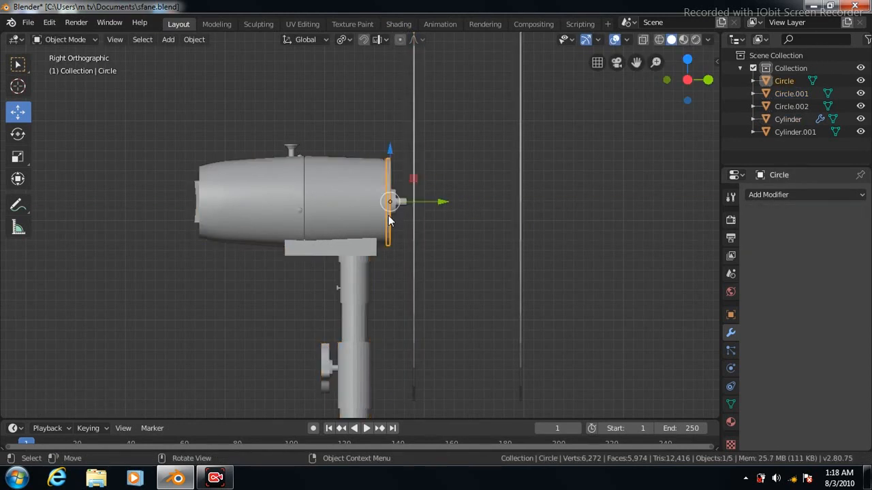
pyautogui.hotkey('shift', 'd')
pyautogui.rightClick(388, 216)
pyautogui.moveTo(441, 202); pyautogui.dragTo(621, 198)
# - Join the original rim band with the nearest large ring and move them along negative Y, clear of the housing's front
pyautogui.click(389, 203)
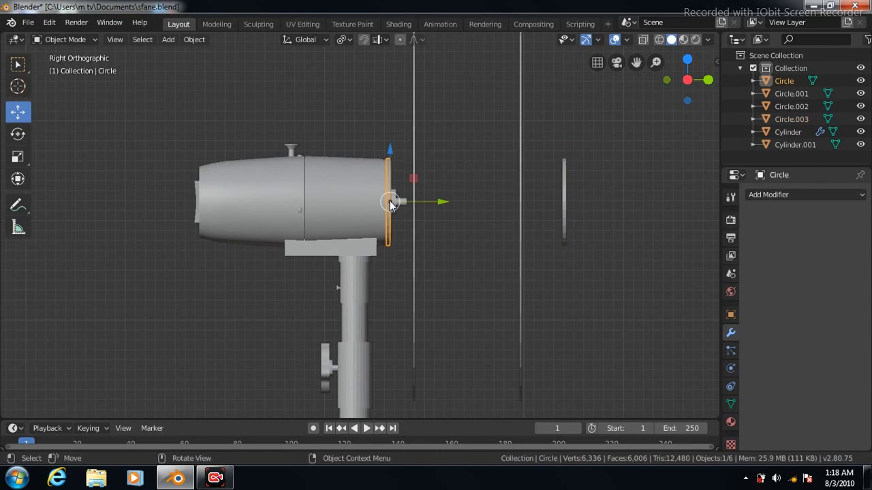
pyautogui.keyDown('shift'); pyautogui.click(413, 131); pyautogui.keyUp('shift')
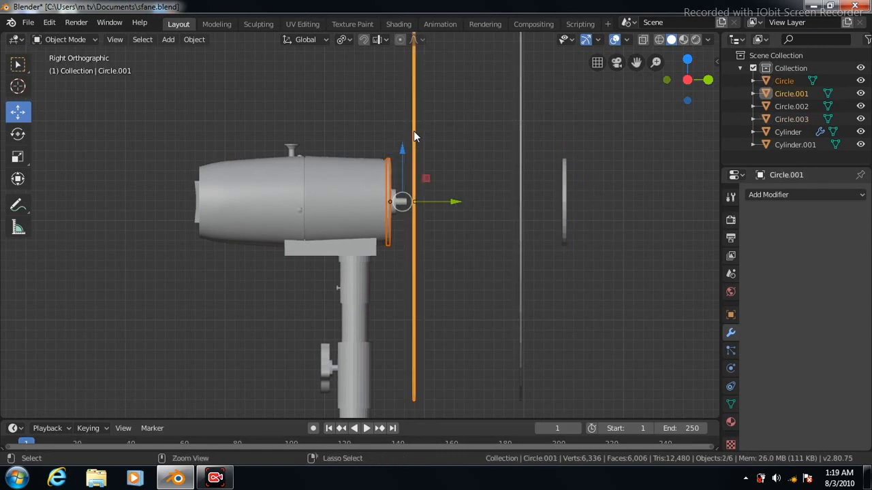
pyautogui.hotkey('ctrl', 'j')
pyautogui.moveTo(466, 201); pyautogui.dragTo(43, 223)
pyautogui.moveTo(635, 62)
pyautogui.mouseDown()
pyautogui.moveTo(708, 68)
pyautogui.moveTo(637, 66)
pyautogui.mouseUp()
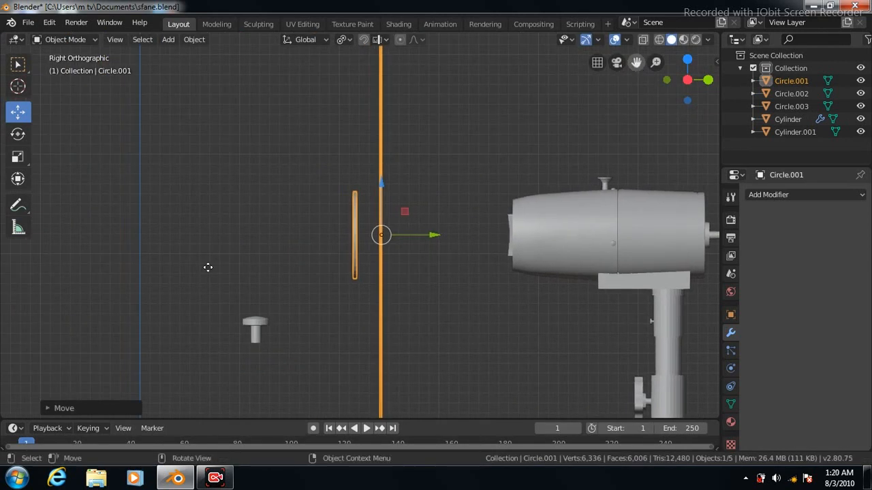
# - Rotate the joined rings -90° about the global Z axis and move them -0.948 m along Y
pyautogui.click(18, 135)
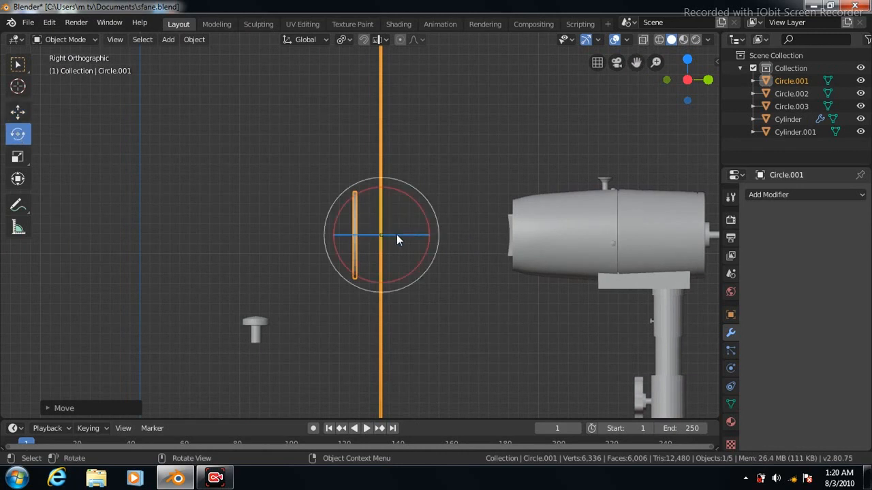
pyautogui.moveTo(380, 234); pyautogui.dragTo(401, 235)
pyautogui.click(58, 408)
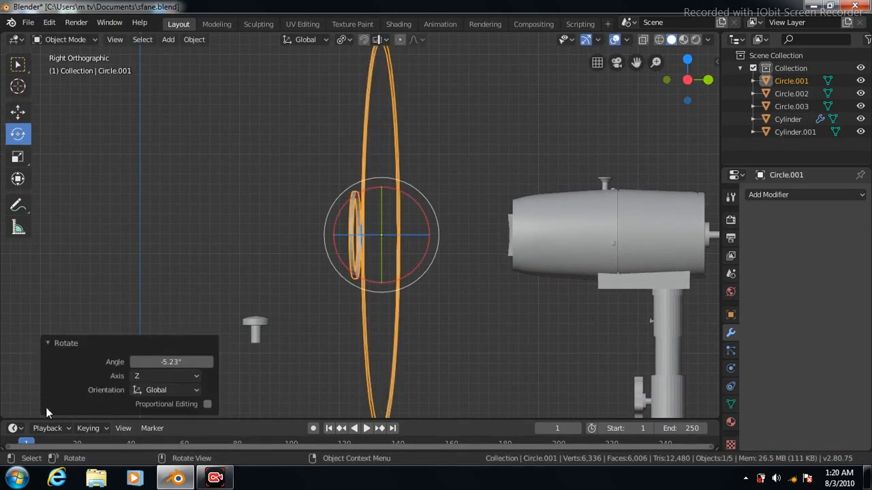
pyautogui.click(170, 363)
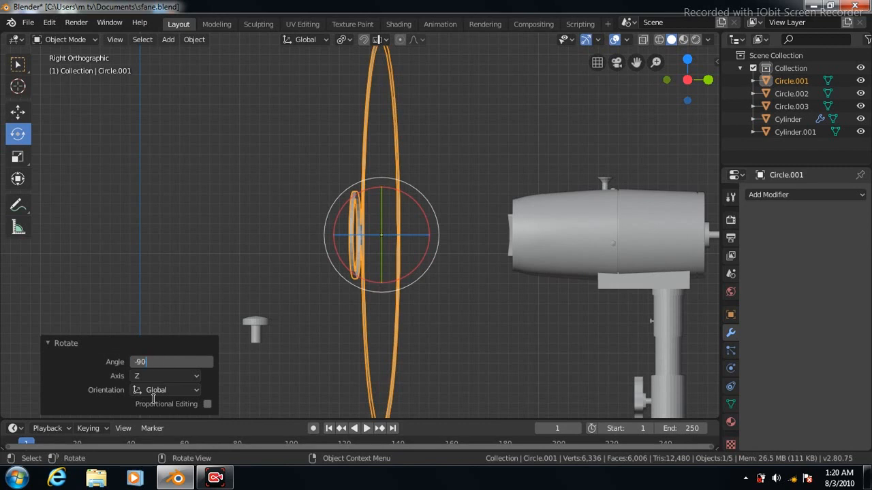
pyautogui.press('Return')
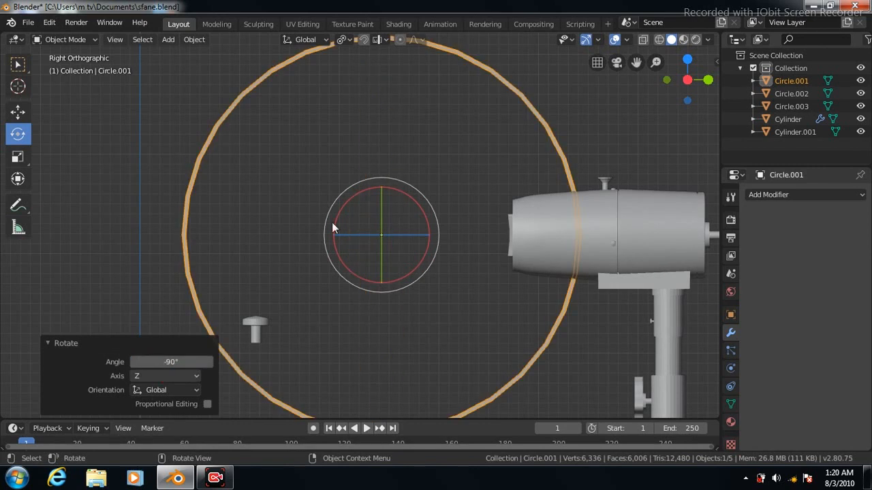
pyautogui.click(18, 113)
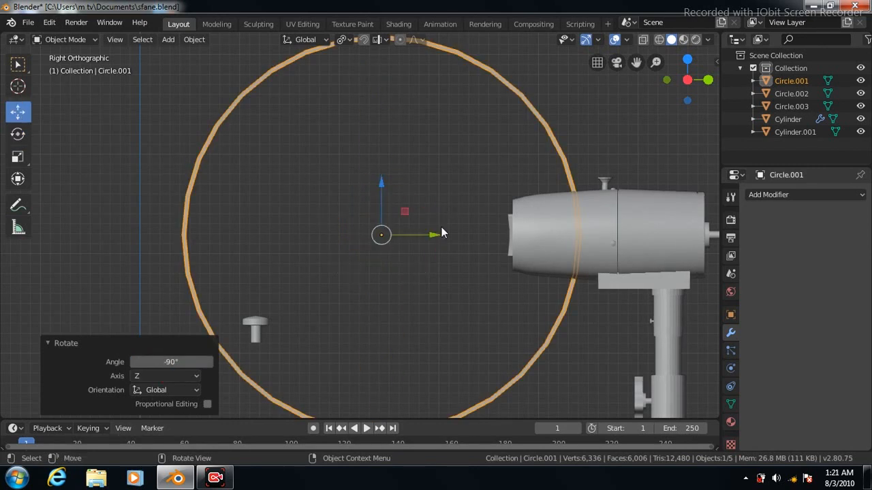
pyautogui.moveTo(434, 240); pyautogui.dragTo(338, 238)
# - Thicken the joined rings with a Solidify modifier, apply it, and view them from the top
pyautogui.click(861, 197)
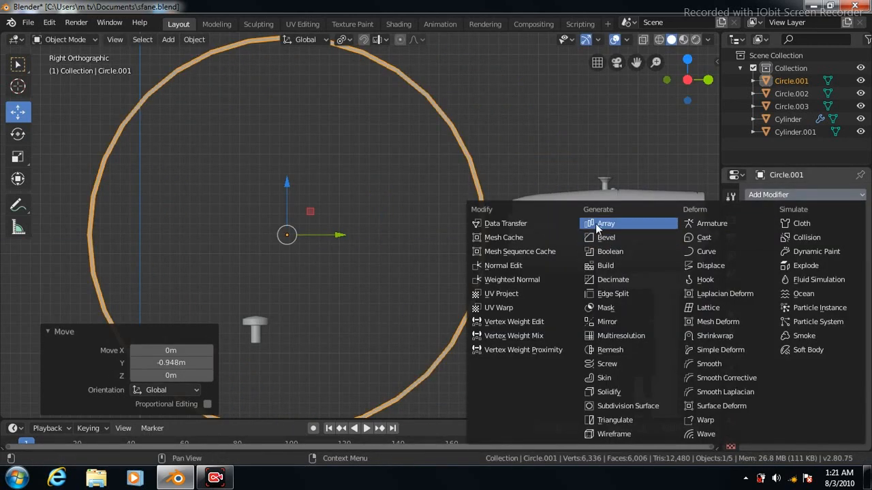
pyautogui.click(602, 392)
pyautogui.click(774, 234)
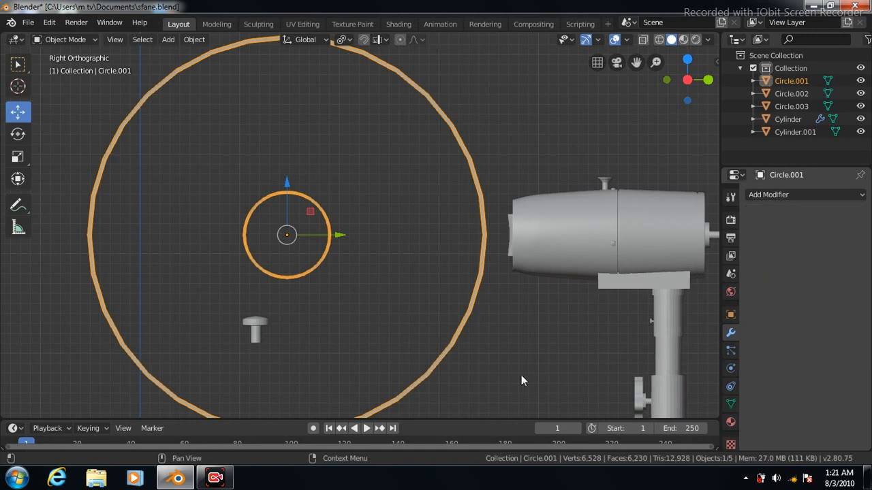
pyautogui.press('KP_7')
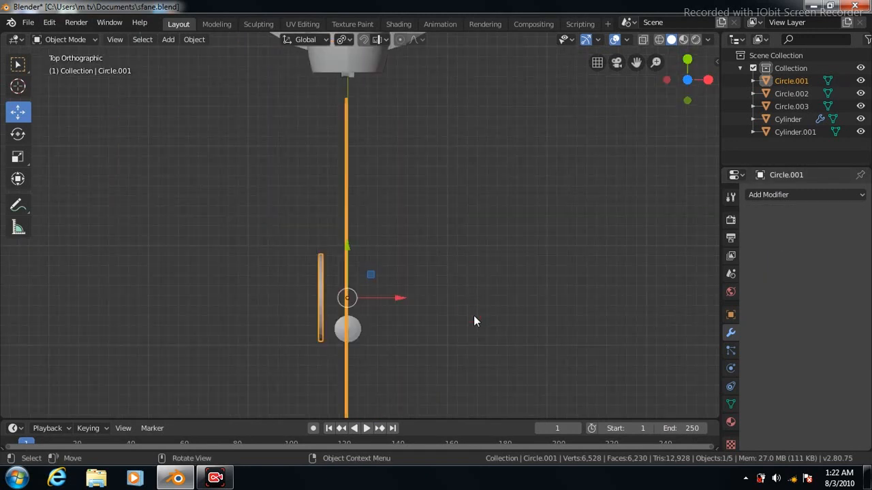
# - Move the small knob out of the joined rings along Y to just below the motor housing
pyautogui.click(504, 274)
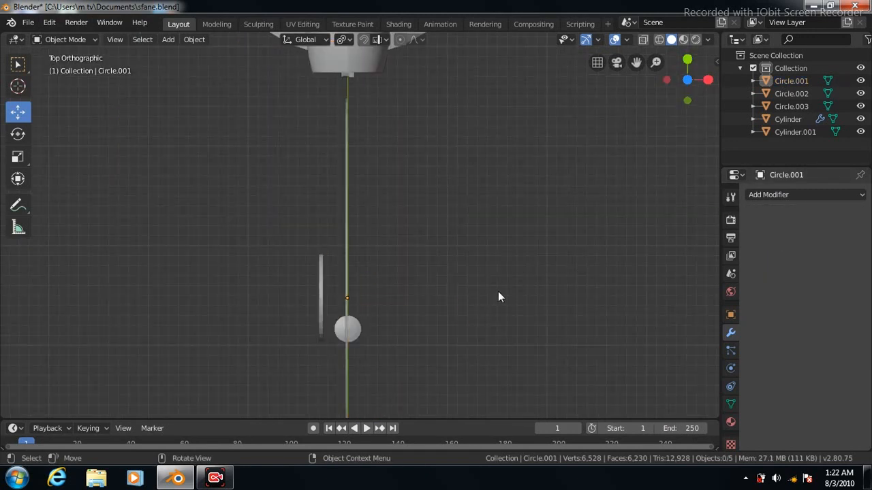
pyautogui.click(346, 243)
pyautogui.press('KP_3')
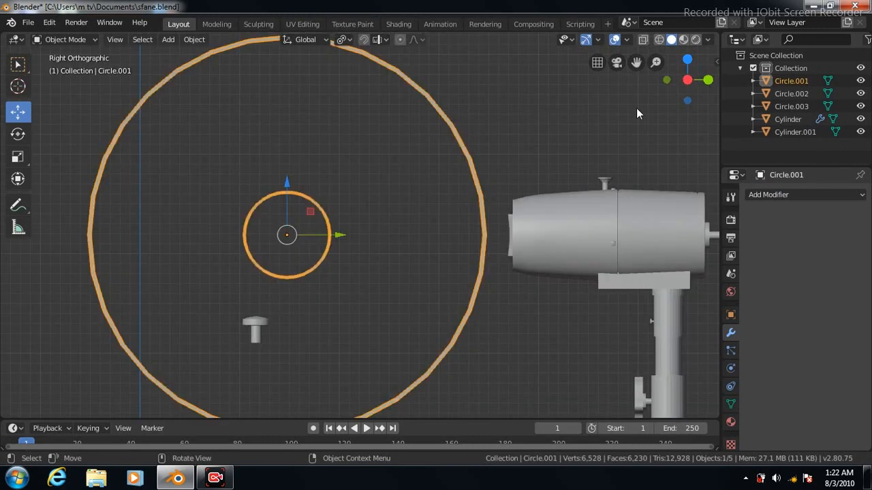
pyautogui.scroll(-1, 626, 108)
pyautogui.moveTo(636, 63); pyautogui.dragTo(676, 70)
pyautogui.click(325, 301)
pyautogui.moveTo(385, 306); pyautogui.dragTo(592, 315)
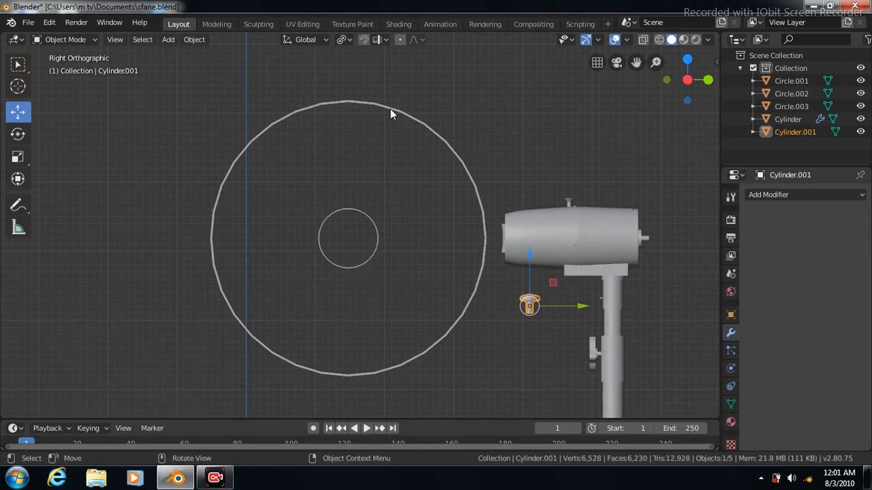
# - Add a NURBS path curve and raise it 5.55 m along Z to the height of the rings
pyautogui.click(390, 109)
pyautogui.scroll(-4, 394, 209)
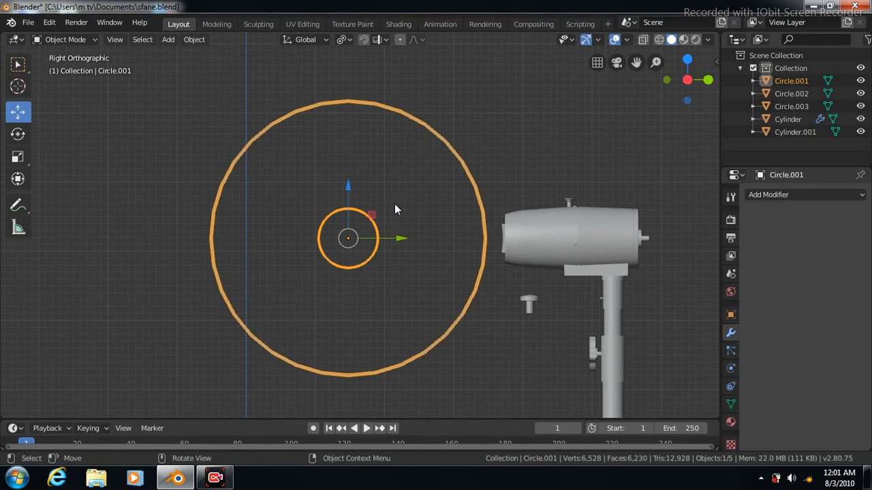
pyautogui.click(168, 39)
pyautogui.moveTo(194, 66)
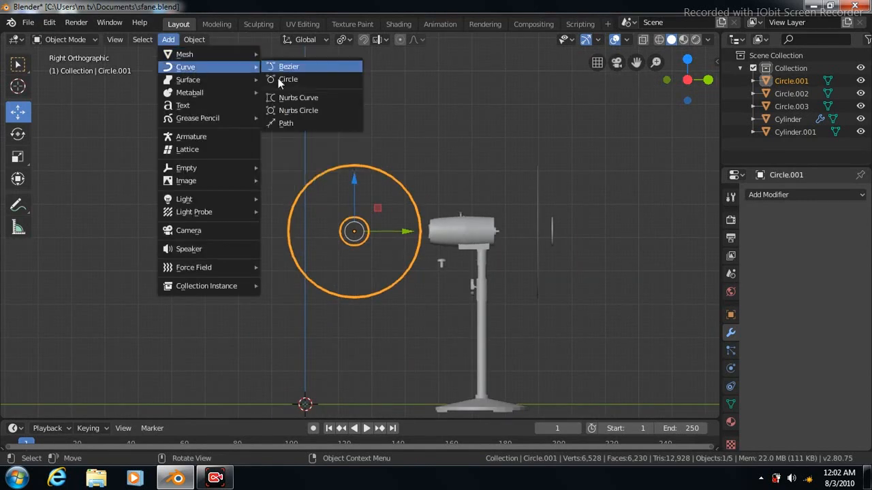
pyautogui.click(288, 124)
pyautogui.click(196, 325)
pyautogui.click(176, 352)
pyautogui.moveTo(304, 334); pyautogui.dragTo(304, 155)
# - Rotate the path -90° about the global X axis and move it 1.47 m along Y to the rings' centre
pyautogui.click(19, 135)
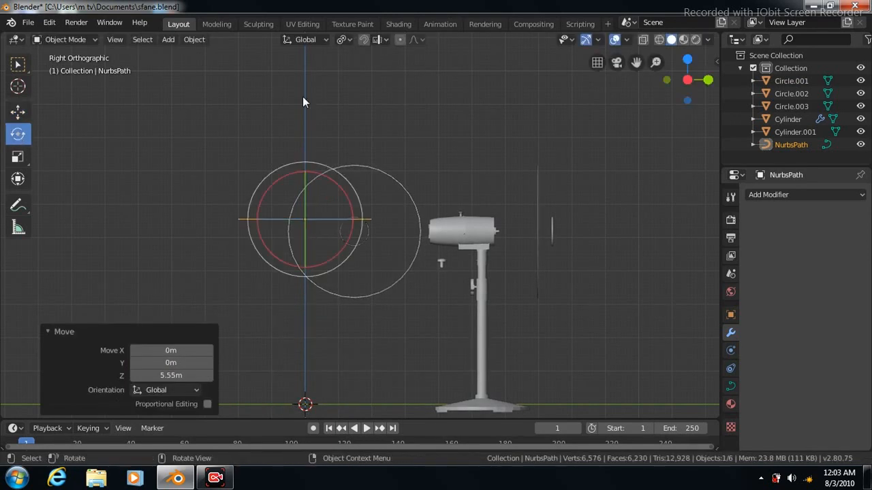
pyautogui.moveTo(342, 190); pyautogui.dragTo(353, 257)
pyautogui.click(181, 362)
pyautogui.write('-90')
pyautogui.press('Return')
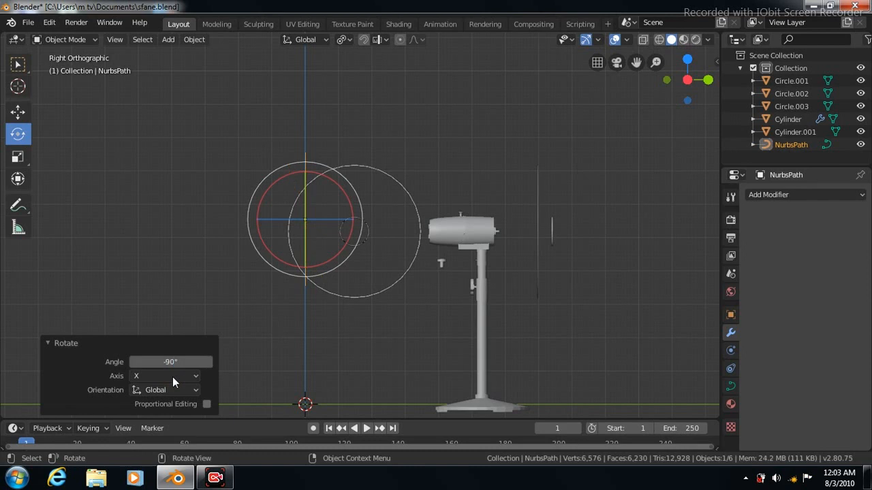
pyautogui.click(18, 112)
pyautogui.moveTo(357, 222); pyautogui.dragTo(411, 220)
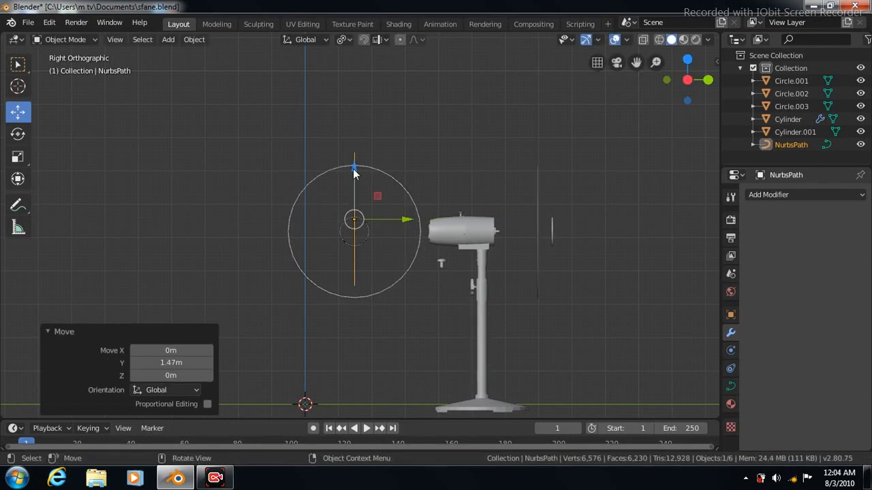
# - Raise the path and scale it to 0.63 along Z so it spans from the inner ring to the large ring's upper edge
pyautogui.moveTo(355, 170); pyautogui.dragTo(352, 137)
pyautogui.moveTo(351, 108); pyautogui.dragTo(354, 157)
pyautogui.click(15, 158)
pyautogui.click(16, 114)
pyautogui.click(17, 158)
pyautogui.scroll(5, 472, 146)
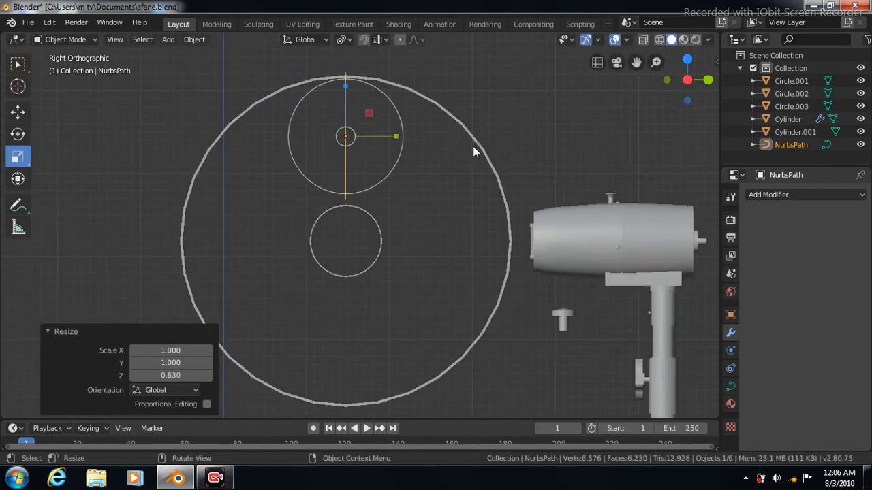
pyautogui.click(18, 111)
pyautogui.moveTo(345, 88); pyautogui.dragTo(346, 91)
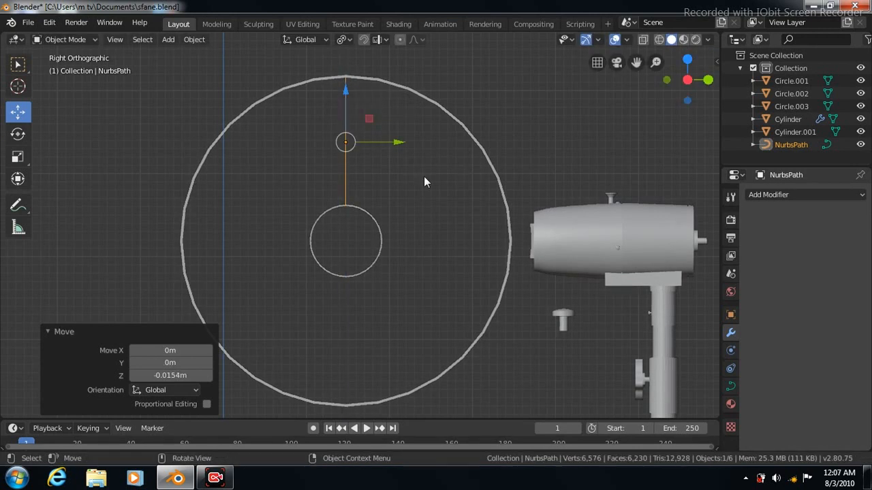
# - Move the path -0.261 m along X in line with the small ring, and hide the large front-facing ring
pyautogui.press('KP_1')
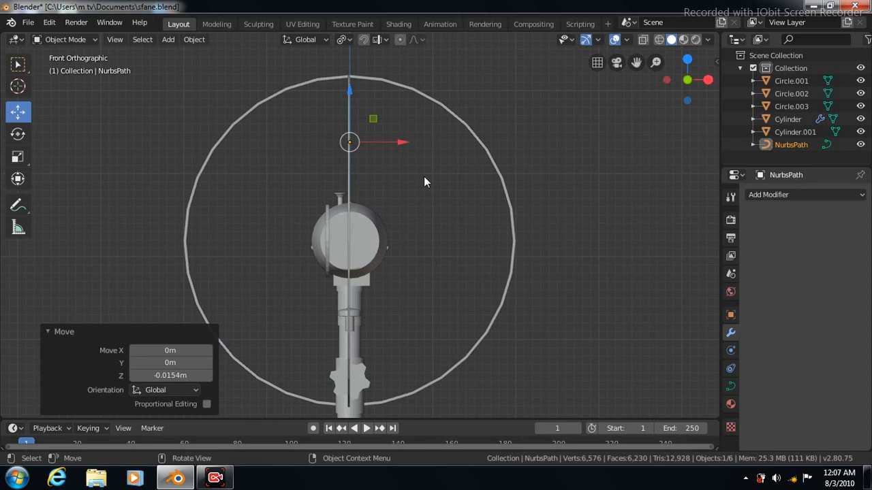
pyautogui.moveTo(401, 143); pyautogui.dragTo(380, 150)
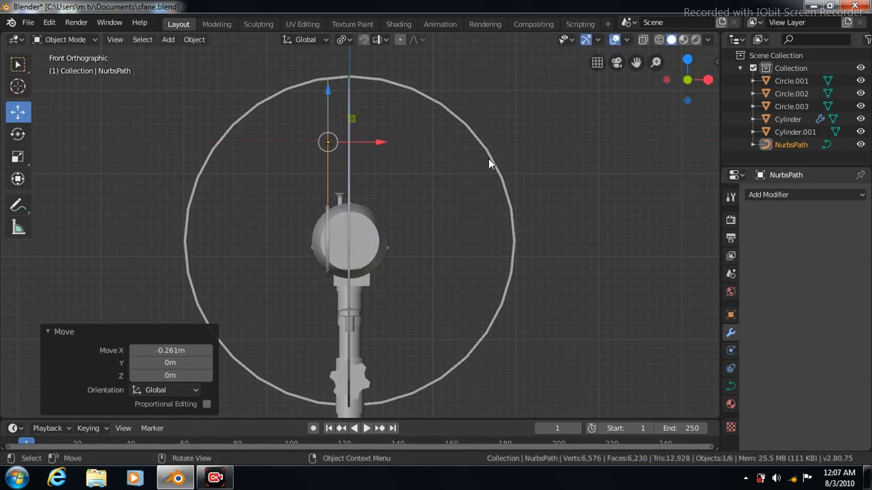
pyautogui.click(493, 164)
pyautogui.click(860, 94)
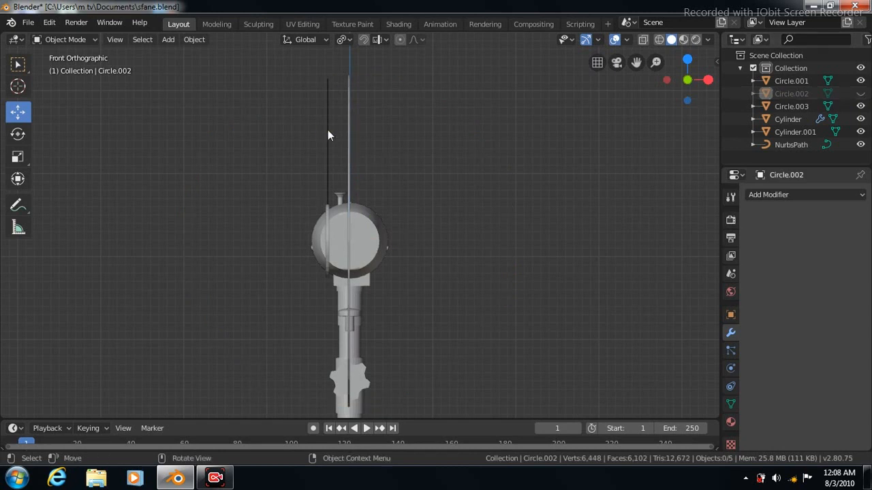
# - Extrude the path's upper end point about 0.238 m along X and 0.028 m along Z to meet the large ring
pyautogui.click(328, 135)
pyautogui.scroll(3, 516, 212)
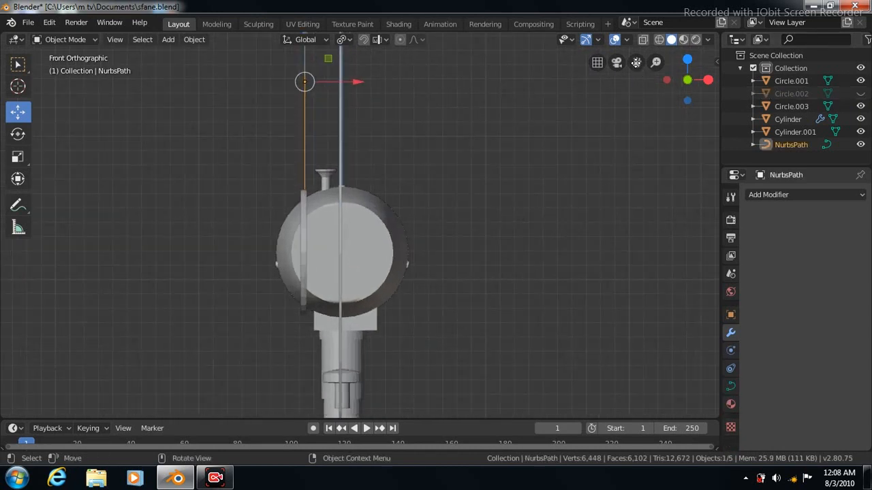
pyautogui.moveTo(636, 63); pyautogui.dragTo(648, 173)
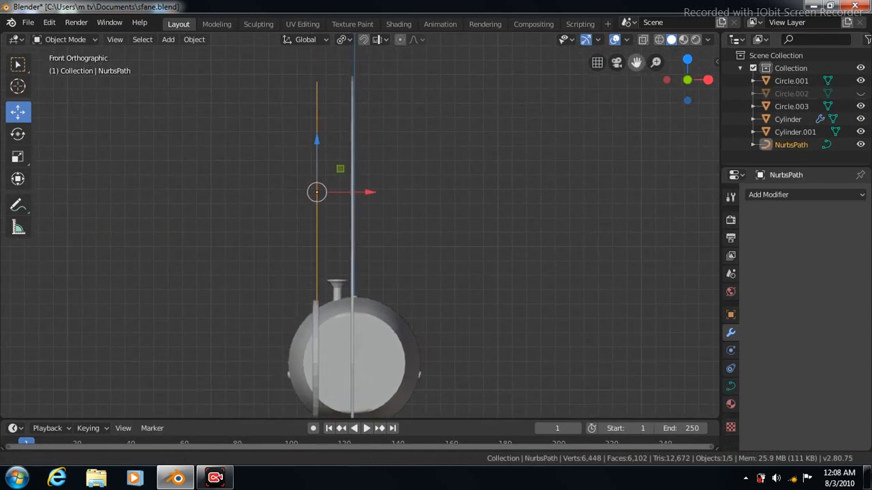
pyautogui.scroll(2, 584, 136)
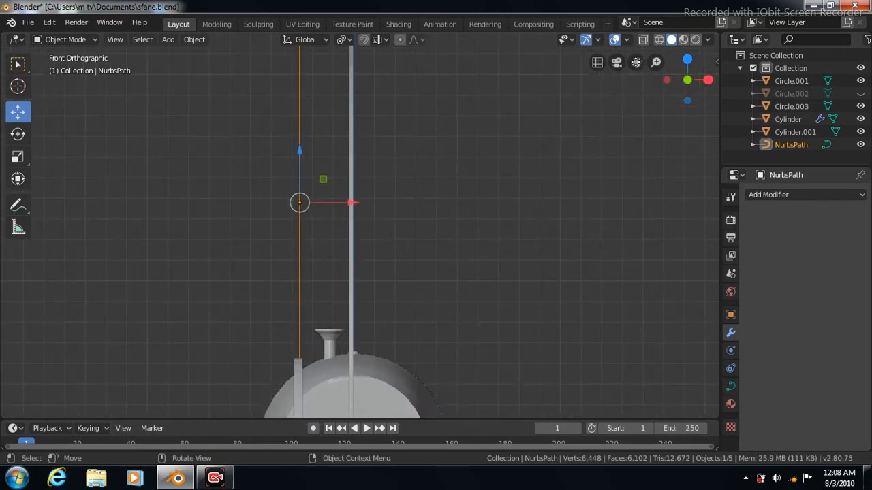
pyautogui.moveTo(636, 62); pyautogui.dragTo(639, 102)
pyautogui.press('Tab')
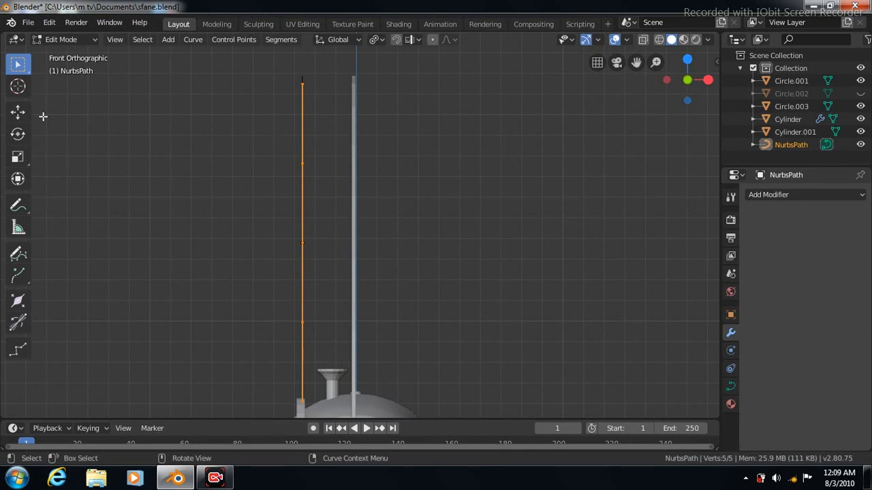
pyautogui.click(17, 112)
pyautogui.click(303, 83)
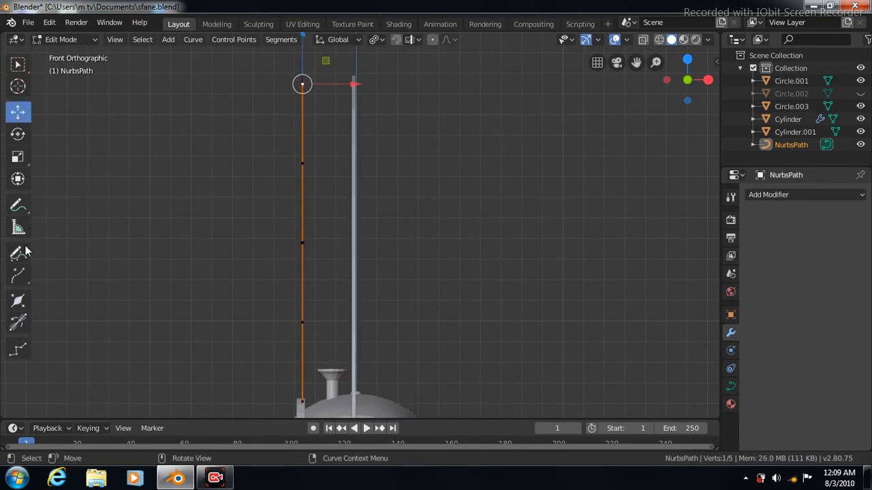
pyautogui.click(17, 274)
pyautogui.moveTo(322, 76); pyautogui.dragTo(370, 69)
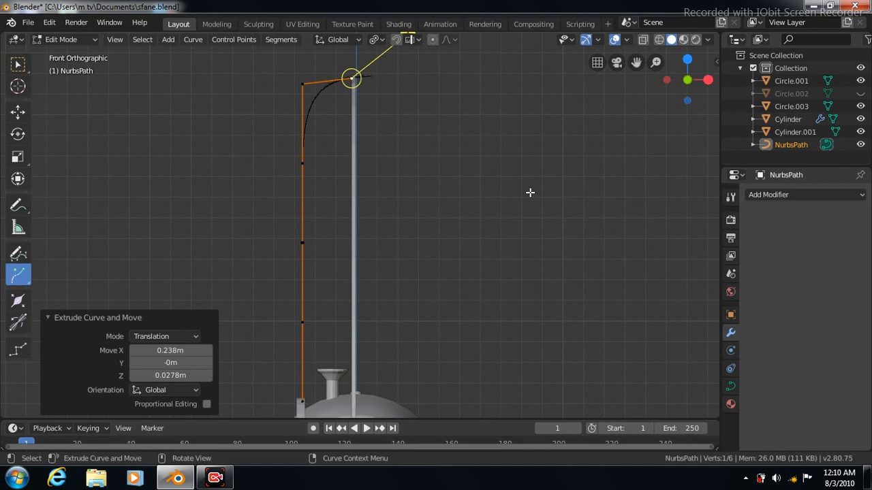
pyautogui.press('Tab')
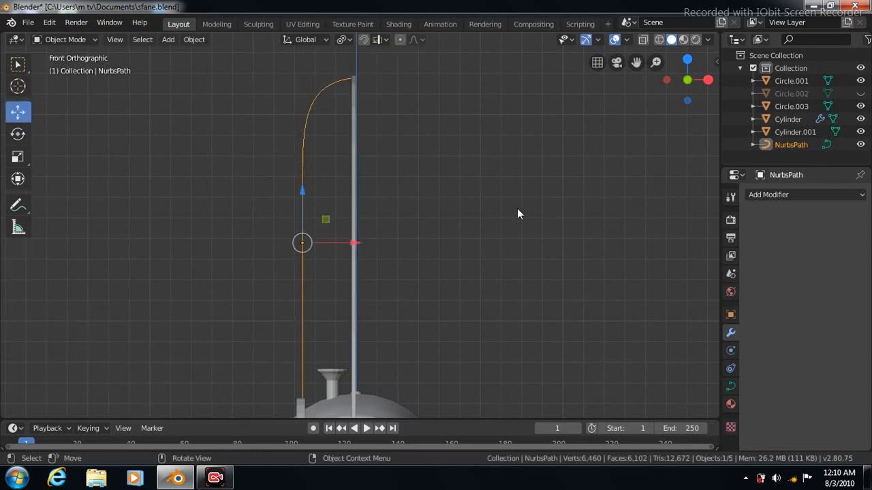
# - Add a mesh cylinder, stretch it 16.548 times along Z and scale it uniformly to 0.098
pyautogui.scroll(-6, 517, 209)
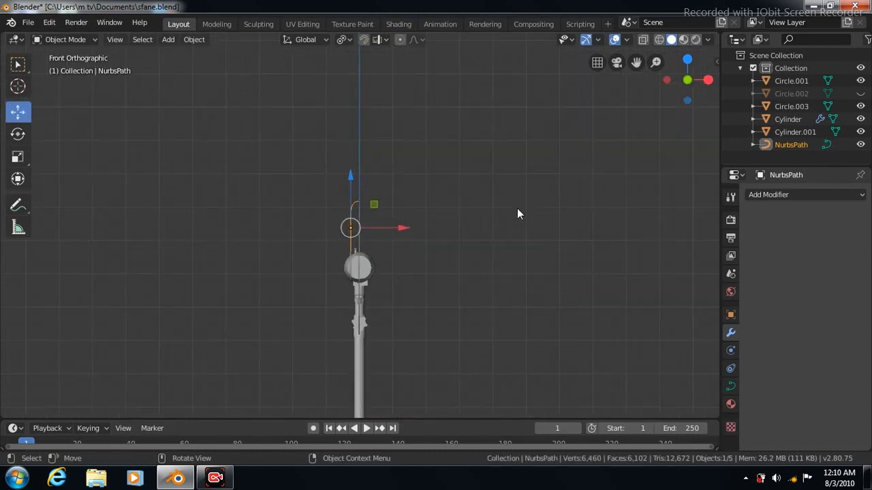
pyautogui.click(167, 40)
pyautogui.moveTo(194, 54)
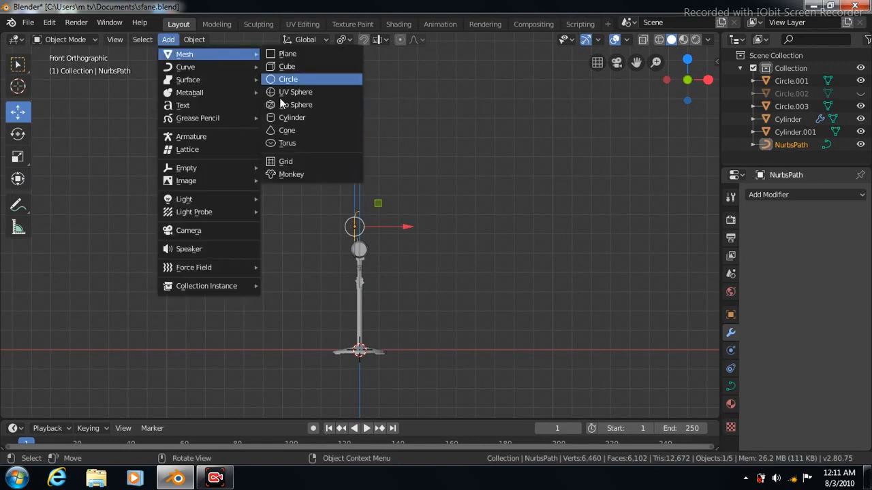
pyautogui.click(284, 117)
pyautogui.click(18, 157)
pyautogui.moveTo(359, 300); pyautogui.dragTo(334, 293)
pyautogui.press('s')
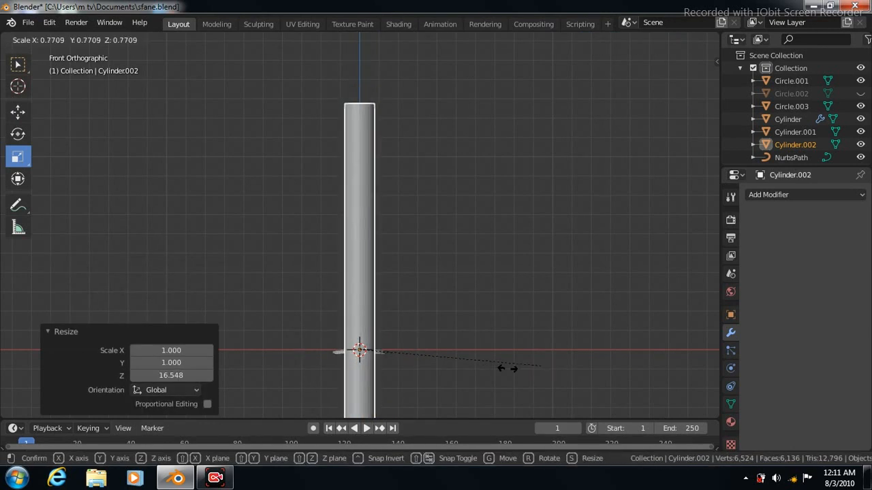
pyautogui.click(382, 362)
# - Stretch the cylinder 4.127 times along Z and scale it uniformly to 0.228 to form a thin rod
pyautogui.moveTo(359, 299); pyautogui.dragTo(355, 158)
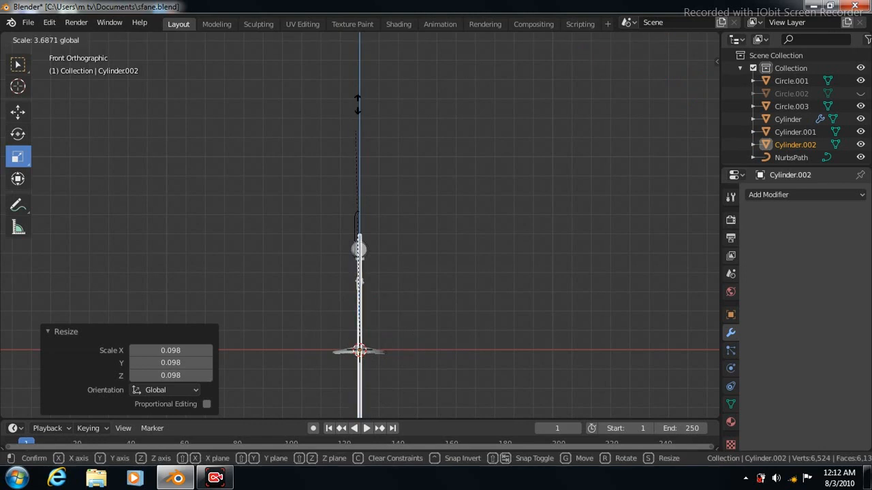
pyautogui.moveTo(358, 104); pyautogui.dragTo(360, 109)
pyautogui.press('s')
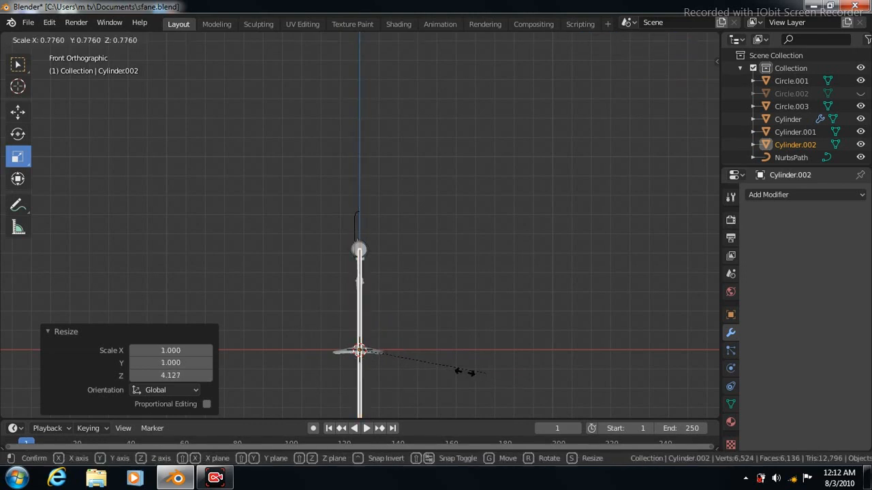
pyautogui.click(397, 369)
# - Raise the thin rod 6.25 m along Z to the height of the curved path
pyautogui.click(18, 111)
pyautogui.moveTo(359, 298); pyautogui.dragTo(357, 217)
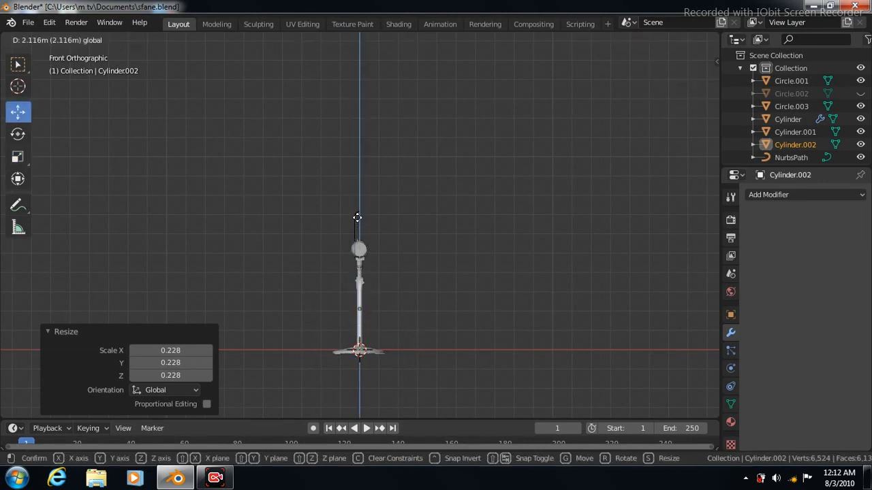
pyautogui.moveTo(354, 180); pyautogui.dragTo(355, 180)
# - Shrink the rod uniformly to less than the path's length and move it along negative X close to the path
pyautogui.scroll(8, 354, 180)
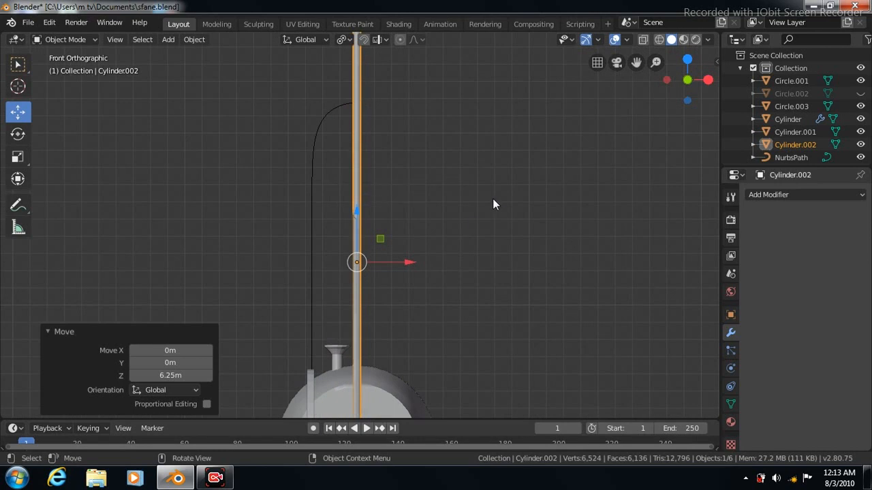
pyautogui.click(19, 158)
pyautogui.press('s')
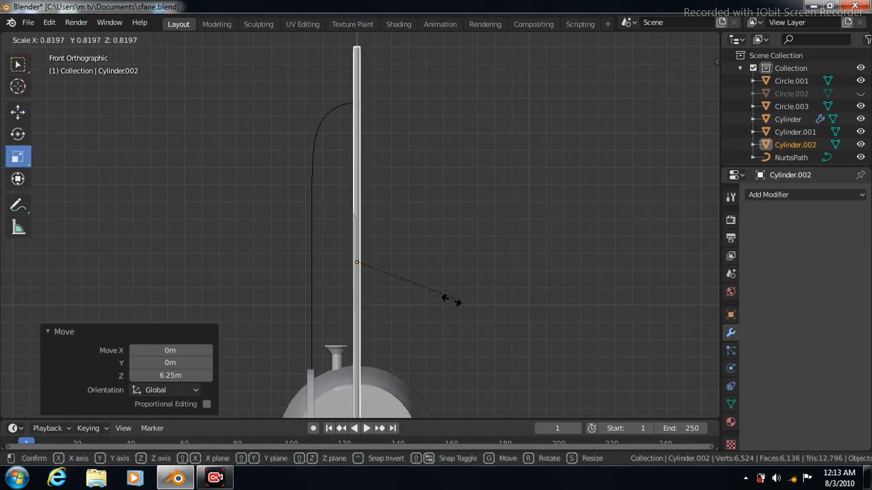
pyautogui.click(399, 277)
pyautogui.click(18, 111)
pyautogui.moveTo(403, 262); pyautogui.dragTo(368, 264)
# - Move the rod 1.48 m along Y in the side view so it lines up with the path
pyautogui.click(450, 269)
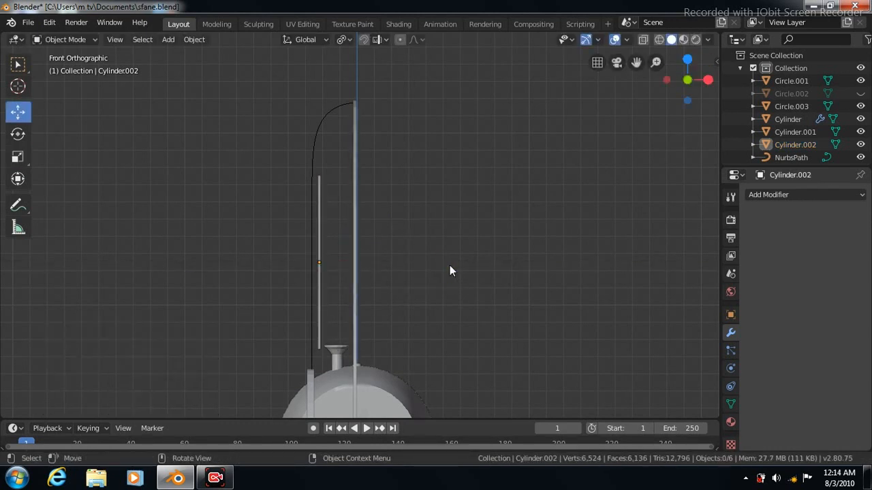
pyautogui.click(319, 250)
pyautogui.press('KP_3')
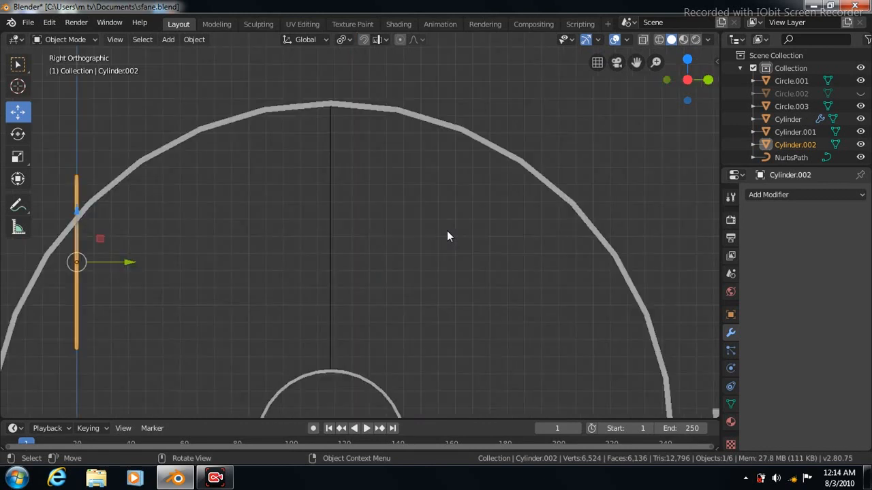
pyautogui.moveTo(152, 265); pyautogui.dragTo(393, 264)
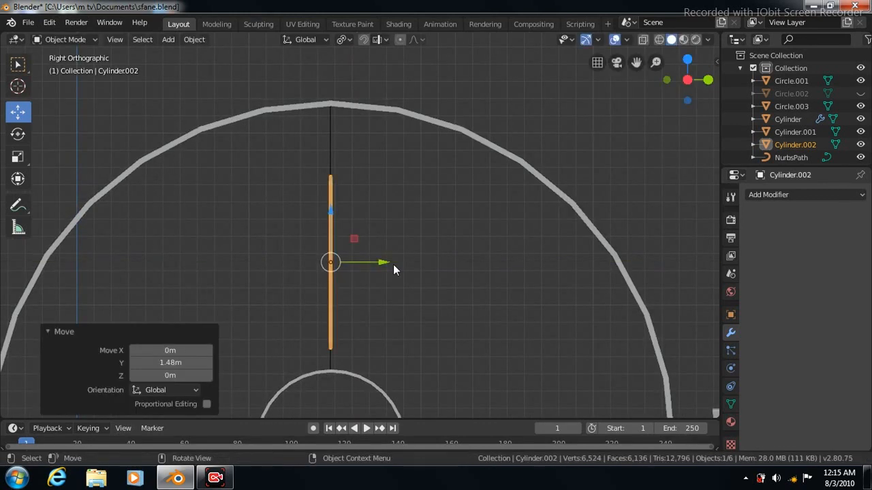
# - Raise the rod 0.185 m along Z and stretch it 1.507 times along Z to about the path's length
pyautogui.click(330, 145)
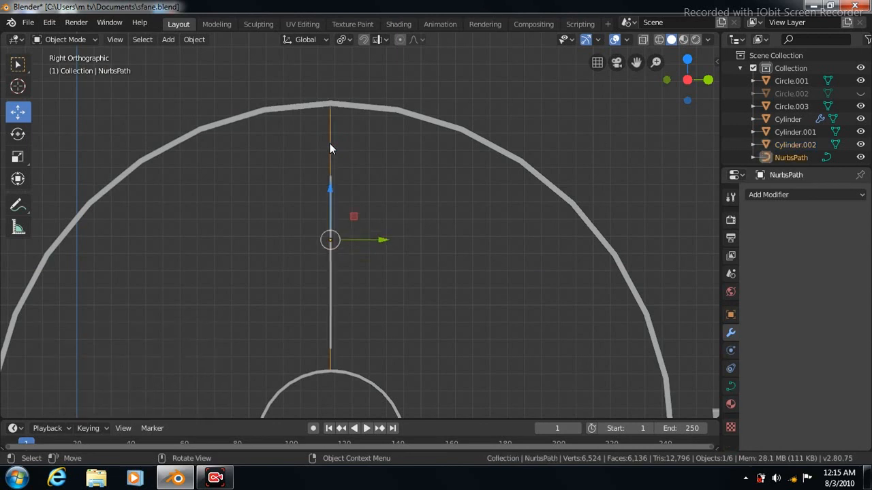
pyautogui.click(330, 334)
pyautogui.press('g')
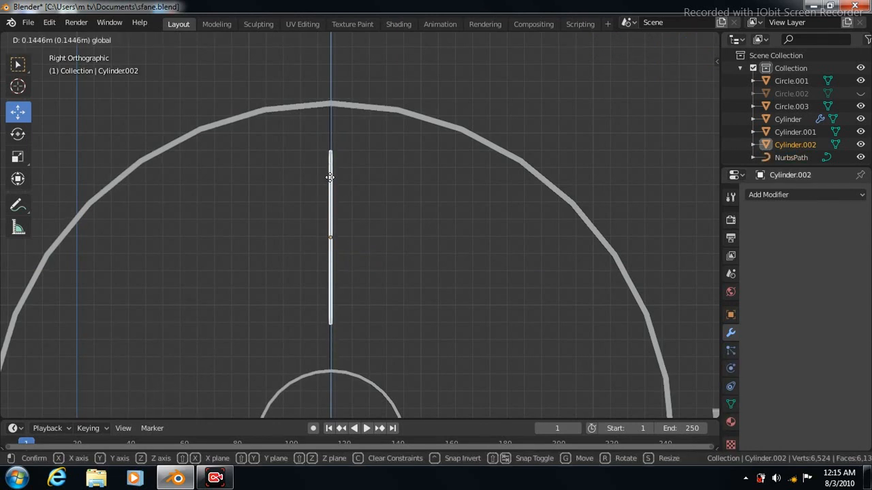
pyautogui.click(330, 179)
pyautogui.click(17, 158)
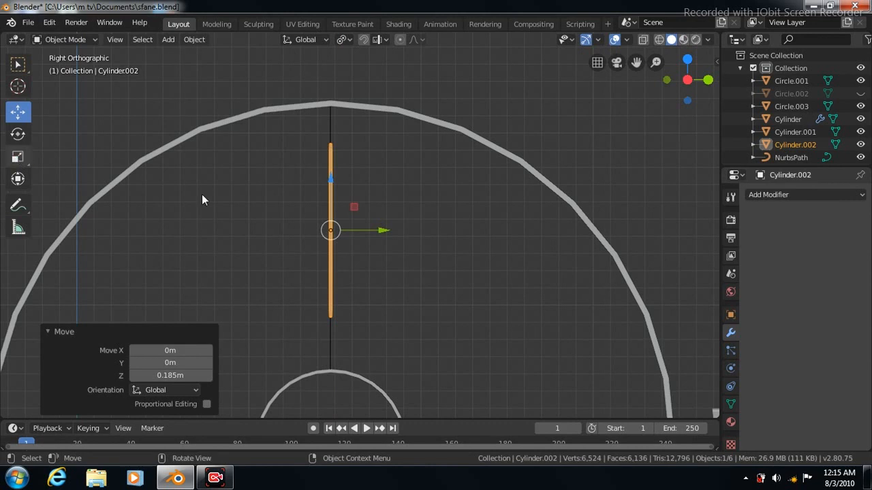
pyautogui.moveTo(331, 176); pyautogui.dragTo(329, 147)
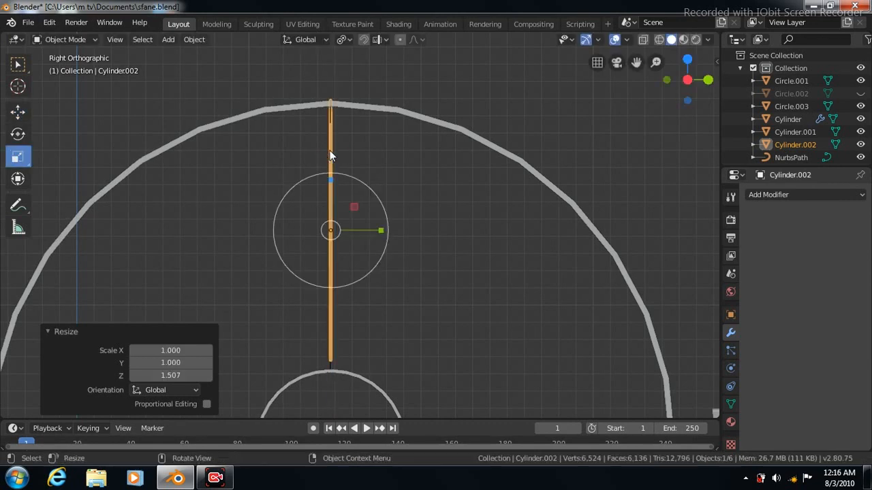
# - Add a Curve modifier to the thin rod and try to pick the curved path as its object in the side view
pyautogui.click(329, 364)
pyautogui.click(331, 349)
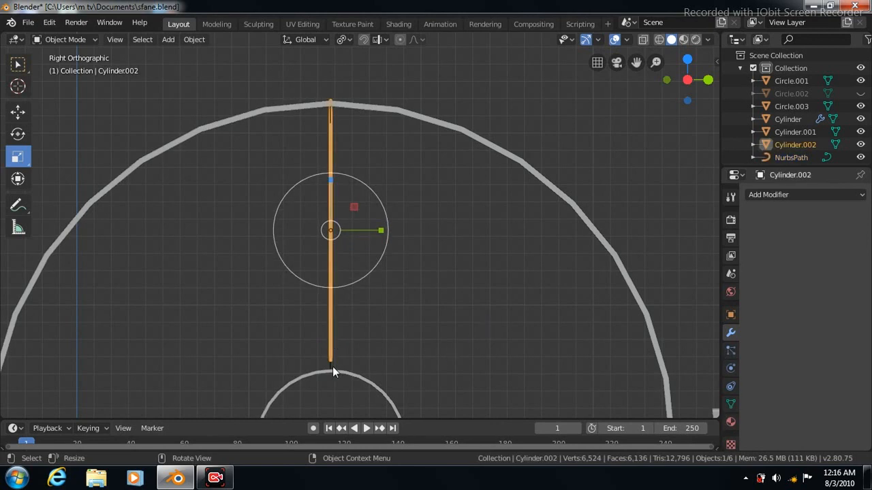
pyautogui.click(860, 195)
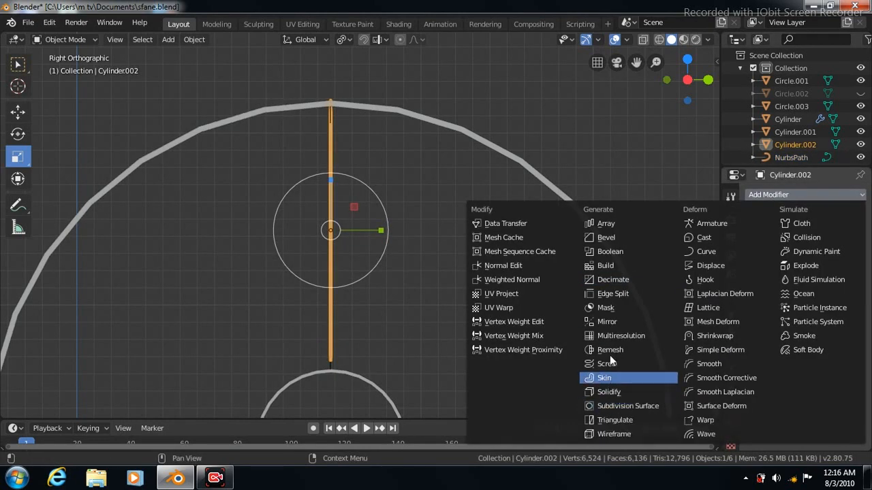
pyautogui.click(706, 252)
pyautogui.click(797, 265)
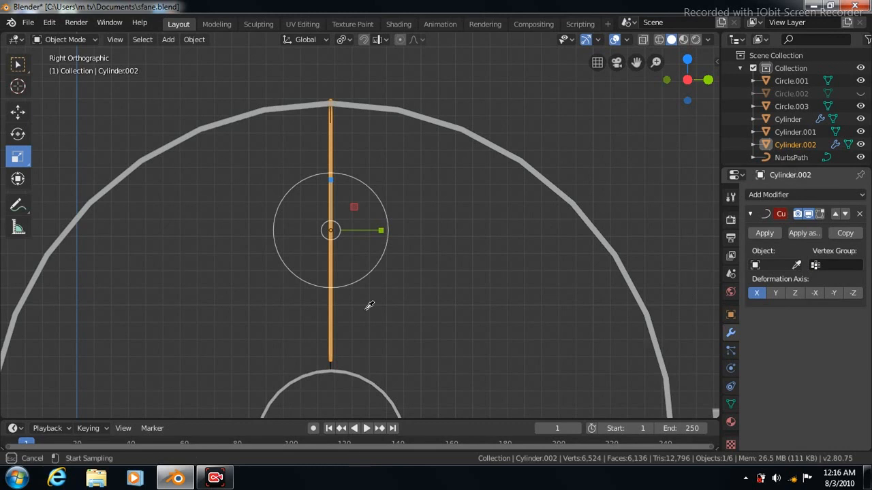
pyautogui.click(331, 366)
# - Assign the curved path as the Curve modifier's object from the front view, with X as the deformation axis
pyautogui.moveTo(500, 327); pyautogui.dragTo(500, 328, button='middle')
pyautogui.press('KP_1')
pyautogui.click(774, 293)
pyautogui.click(756, 293)
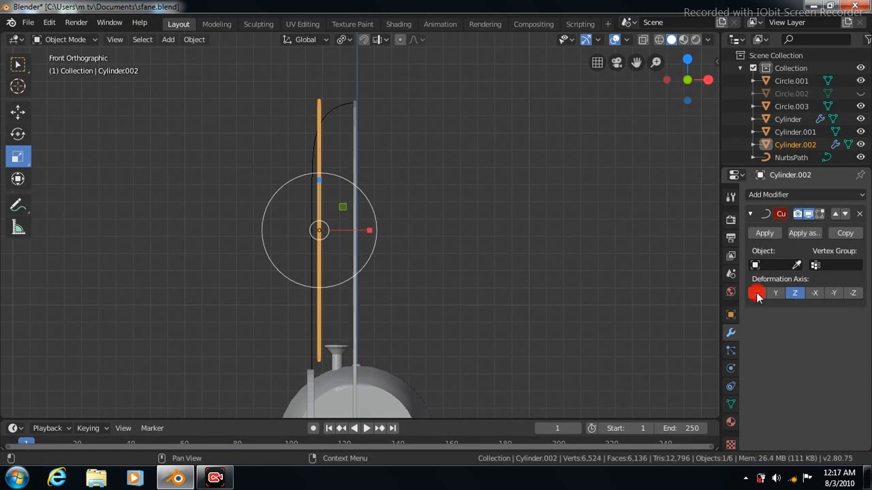
pyautogui.click(796, 264)
pyautogui.click(343, 100)
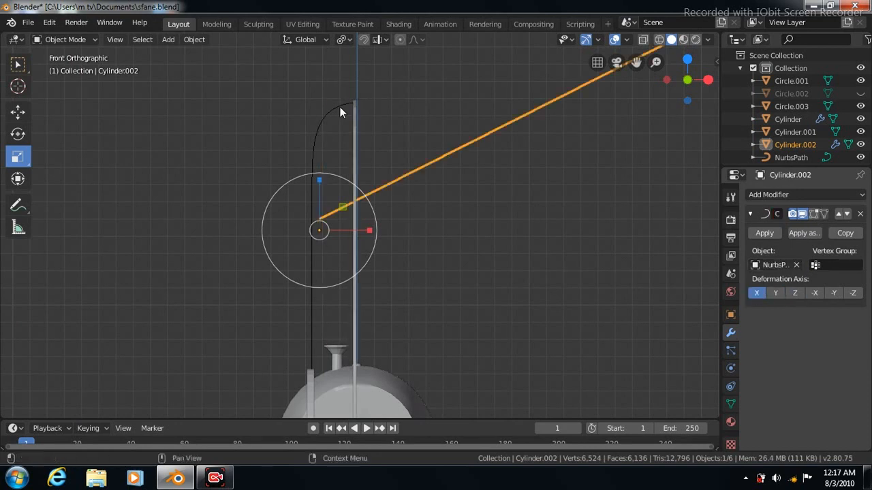
pyautogui.click(777, 292)
pyautogui.click(756, 293)
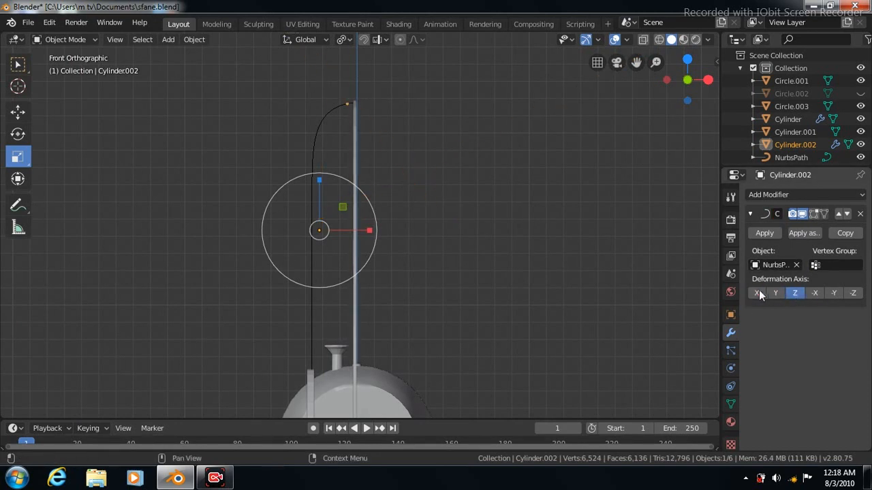
# - Divide the rod's mesh along its length with 100 loop cuts so it can bend
pyautogui.press('Tab')
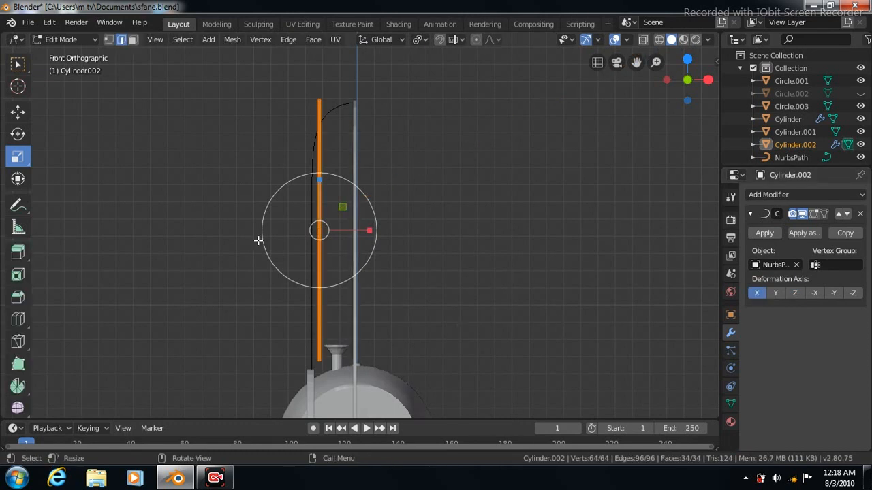
pyautogui.click(18, 319)
pyautogui.click(322, 242)
pyautogui.click(170, 306)
pyautogui.write('100')
pyautogui.press('Return')
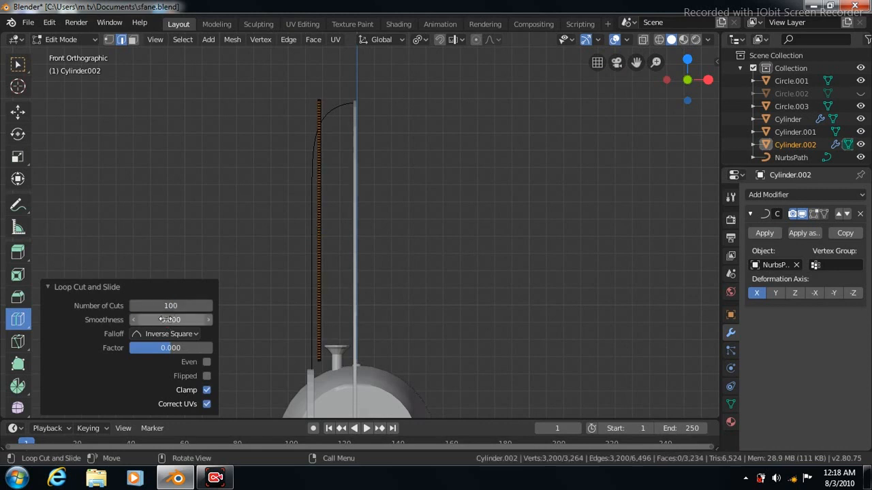
pyautogui.click(47, 287)
pyautogui.press('Tab')
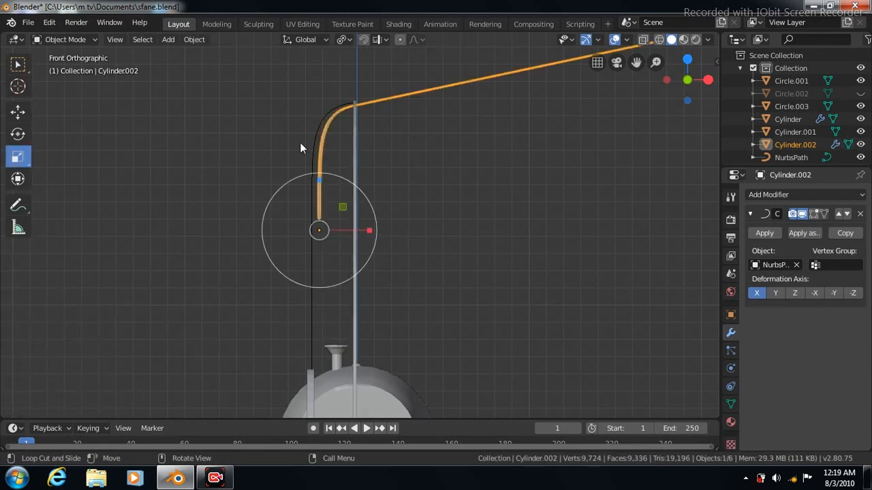
# - Lower the rod along Z to the foot of the curved path and shift it about 0.04 m along negative X onto the path
pyautogui.click(18, 111)
pyautogui.moveTo(320, 182); pyautogui.dragTo(321, 334)
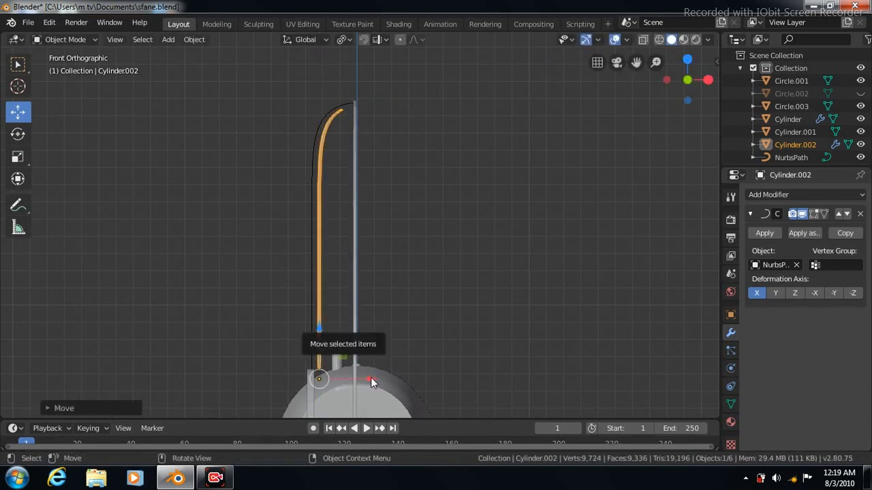
pyautogui.press('g')
pyautogui.press('x')
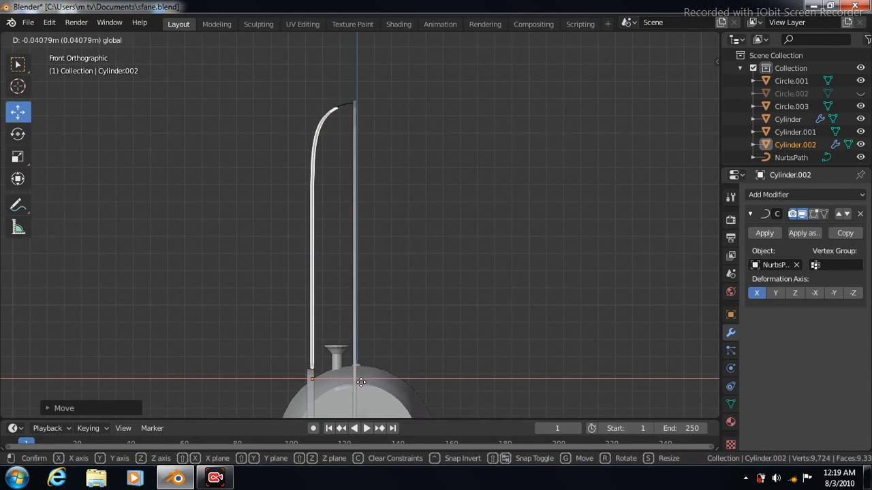
pyautogui.click(361, 381)
# - Stretch the rod's whole mesh slightly along Z in Edit Mode until the bent rod reaches the large ring
pyautogui.press('Tab')
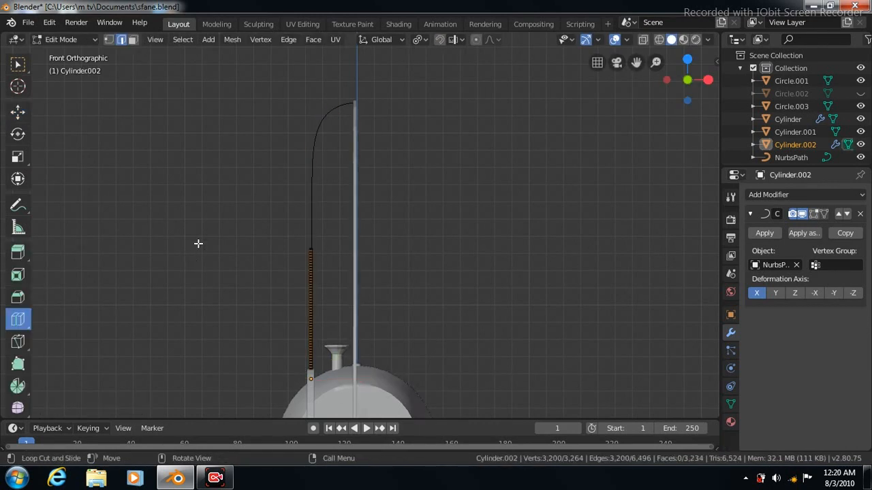
pyautogui.press('a')
pyautogui.click(18, 157)
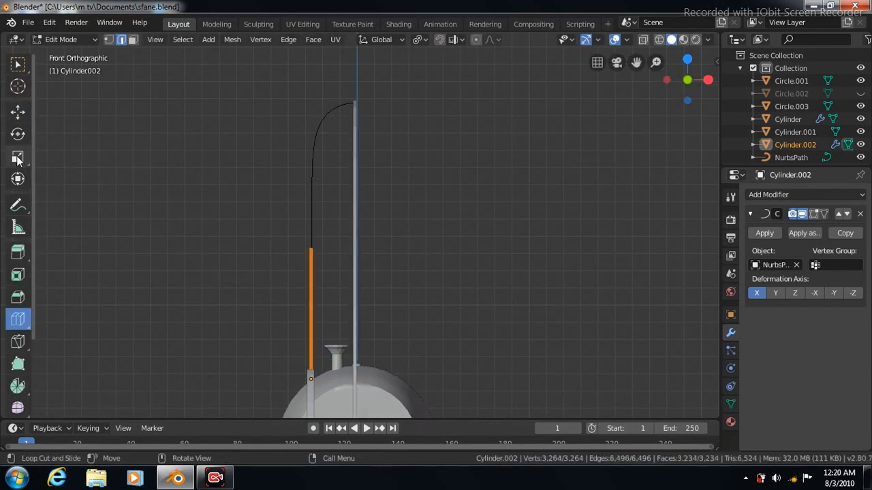
pyautogui.moveTo(310, 329); pyautogui.dragTo(311, 327)
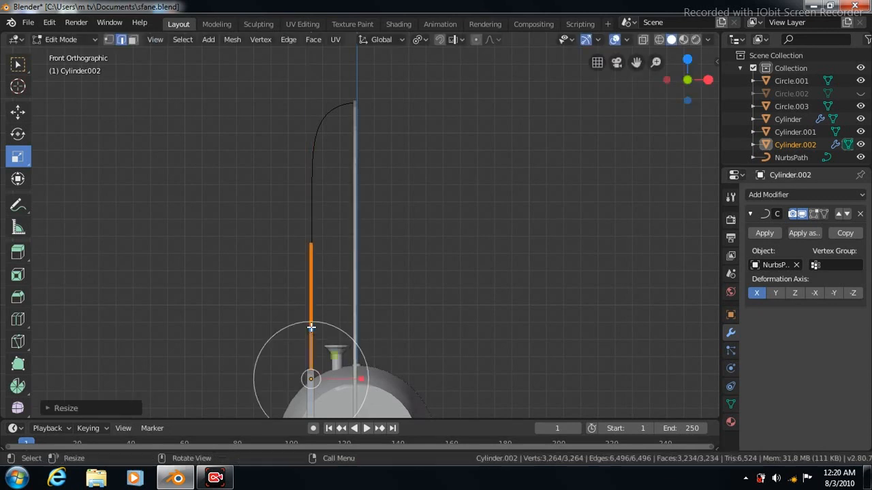
pyautogui.press('Tab')
pyautogui.press('Tab')
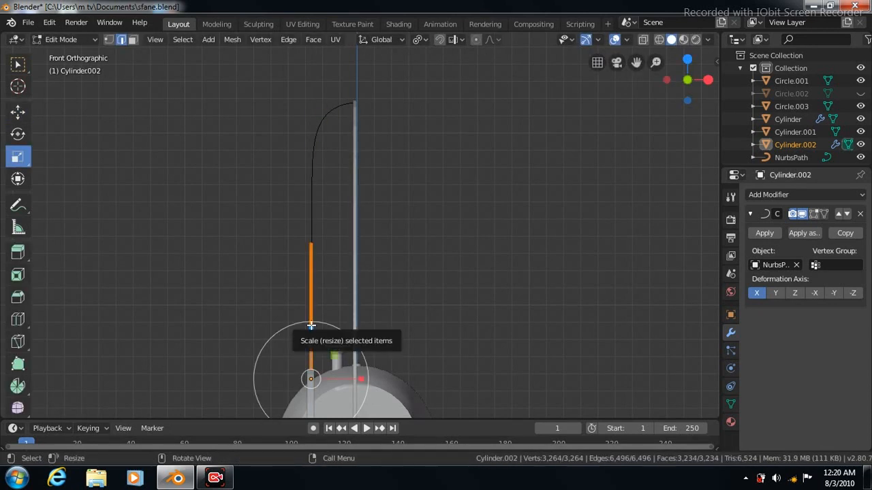
pyautogui.press('Tab')
pyautogui.press('Tab')
pyautogui.moveTo(318, 333); pyautogui.dragTo(311, 330)
pyautogui.press('Tab')
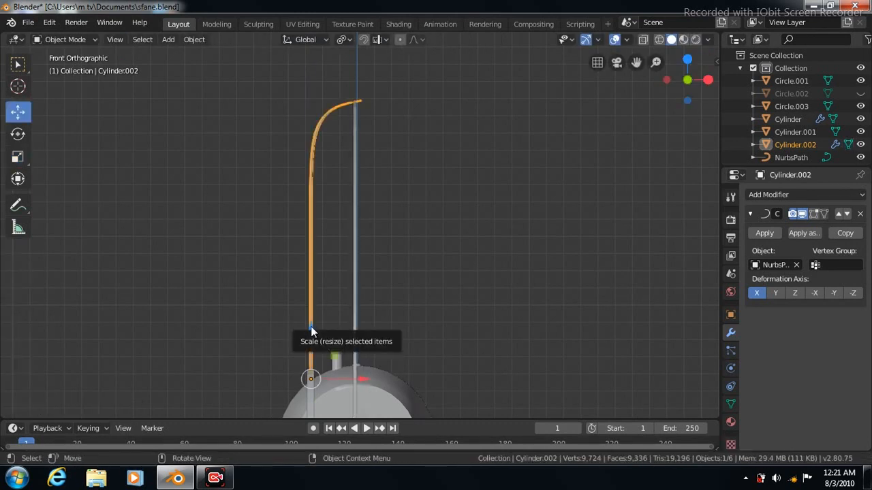
# - Shorten the rod's mesh slightly along Z in the side view to bring its upper end back to the large ring
pyautogui.press('KP_3')
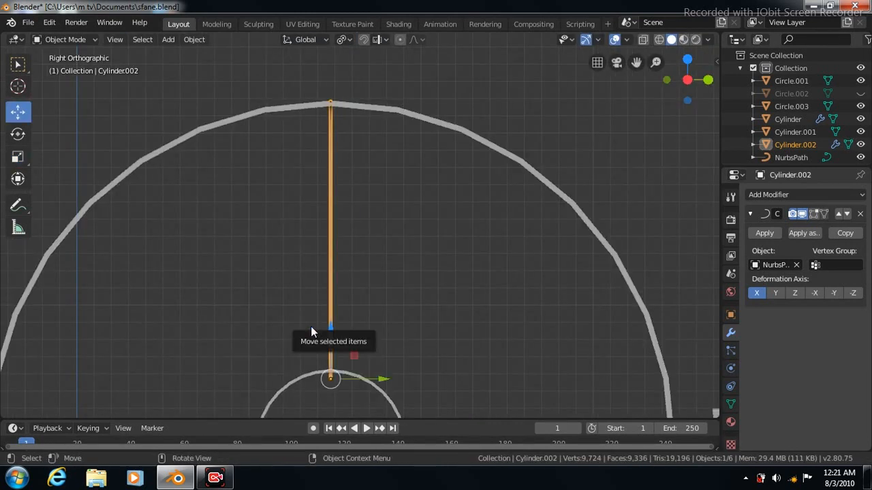
pyautogui.press('Tab')
pyautogui.moveTo(330, 329); pyautogui.dragTo(330, 330)
pyautogui.press('Tab')
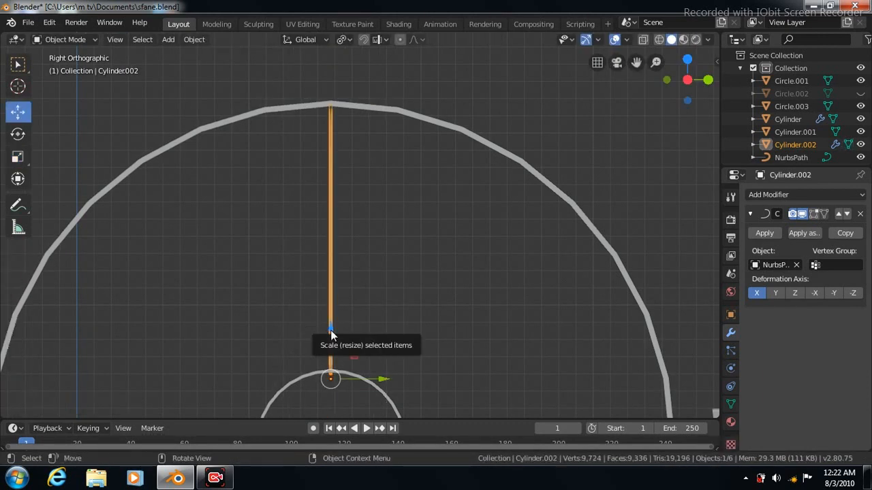
# - Raise the bent rod slightly along Z so it spans between the small and large rings, and apply its Curve modifier
pyautogui.press('KP_1')
pyautogui.moveTo(312, 331); pyautogui.dragTo(310, 322)
pyautogui.press('KP_3')
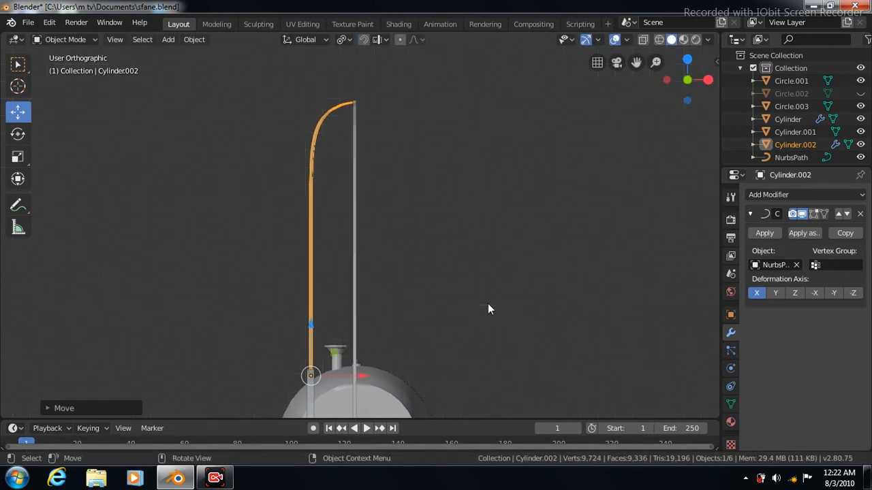
pyautogui.press('Tab')
pyautogui.press('Tab')
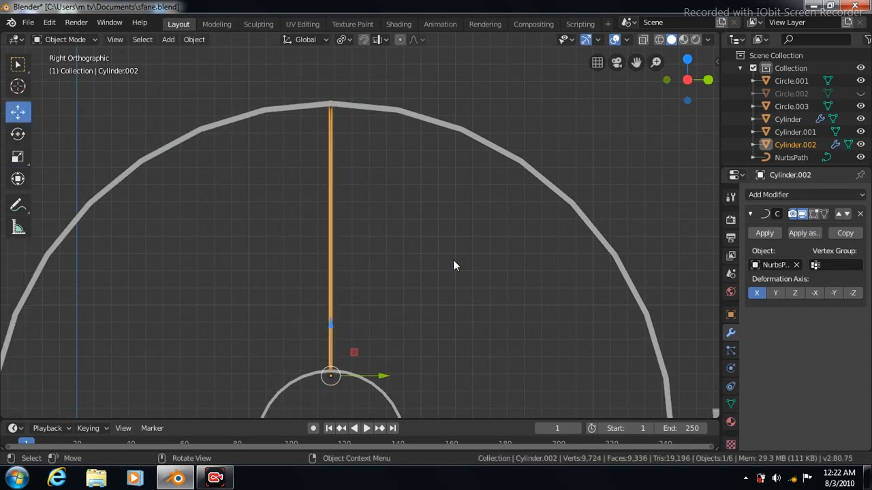
pyautogui.press('KP_1')
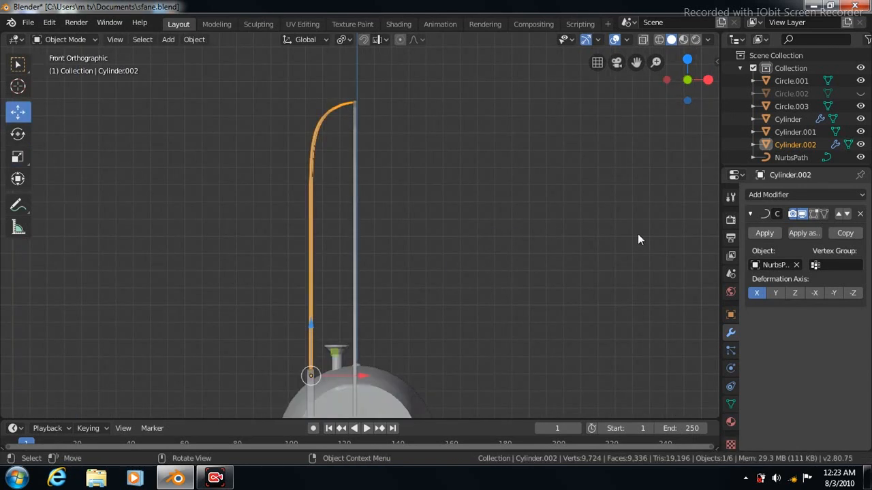
pyautogui.click(764, 233)
# - Add a mesh circle with 32 vertices and 1 m radius, aligned to the right side view
pyautogui.moveTo(480, 287); pyautogui.dragTo(481, 286, button='middle')
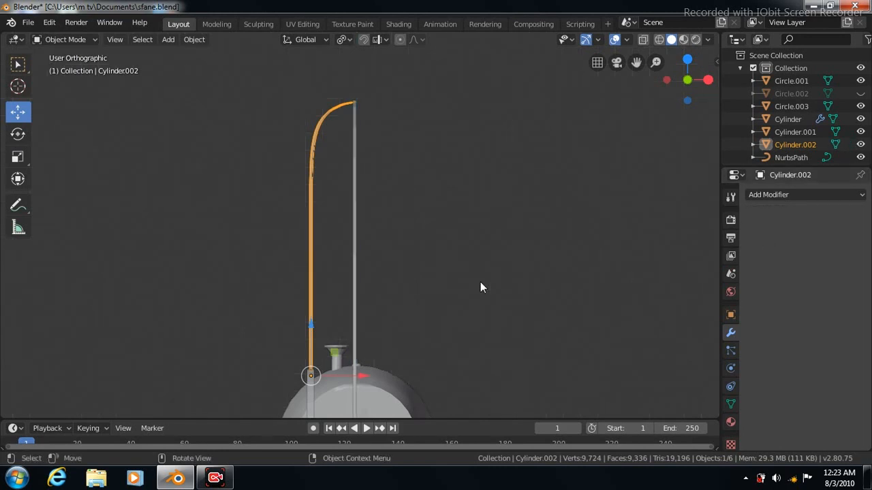
pyautogui.press('KP_3')
pyautogui.scroll(-4, 480, 286)
pyautogui.moveTo(636, 62)
pyautogui.mouseDown()
pyautogui.moveTo(633, 3)
pyautogui.moveTo(637, 66)
pyautogui.mouseUp()
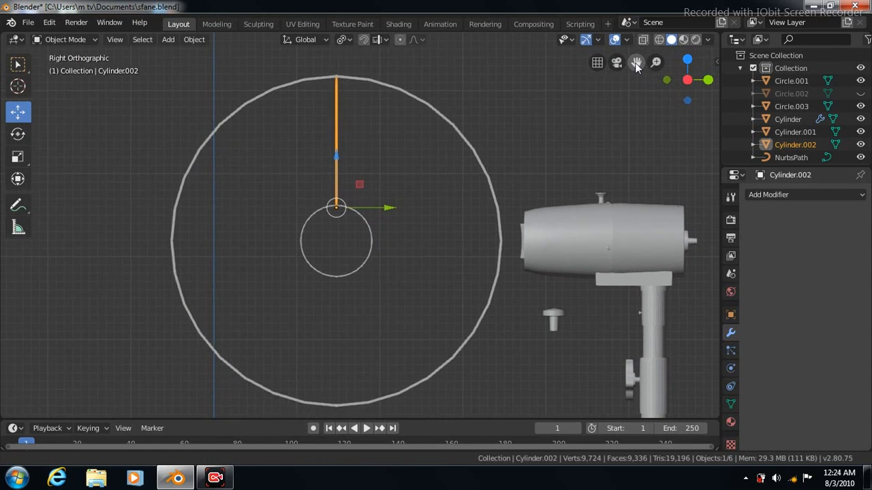
pyautogui.click(169, 43)
pyautogui.moveTo(195, 53)
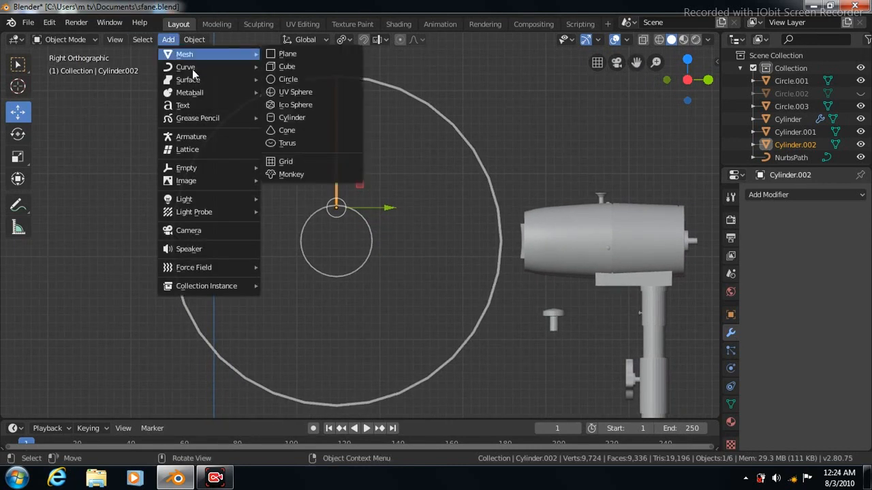
pyautogui.click(286, 77)
pyautogui.scroll(-2, 377, 335)
pyautogui.scroll(-2, 377, 336)
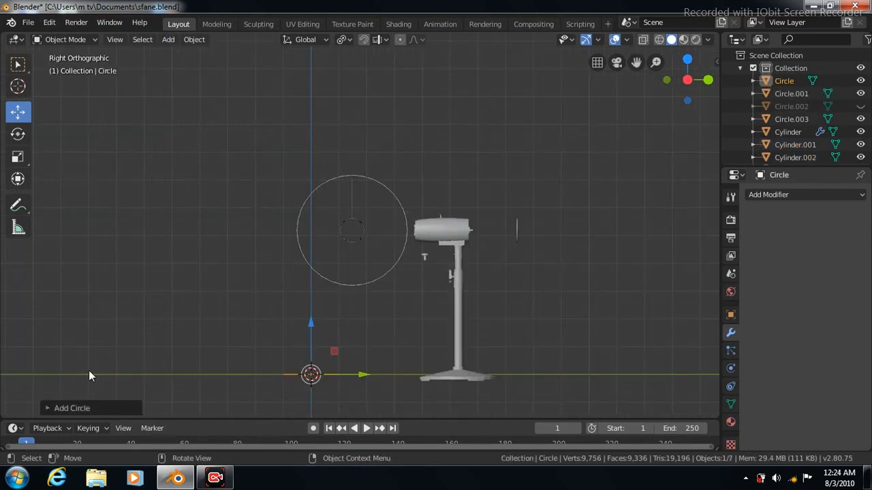
pyautogui.click(47, 407)
pyautogui.click(196, 326)
pyautogui.click(173, 353)
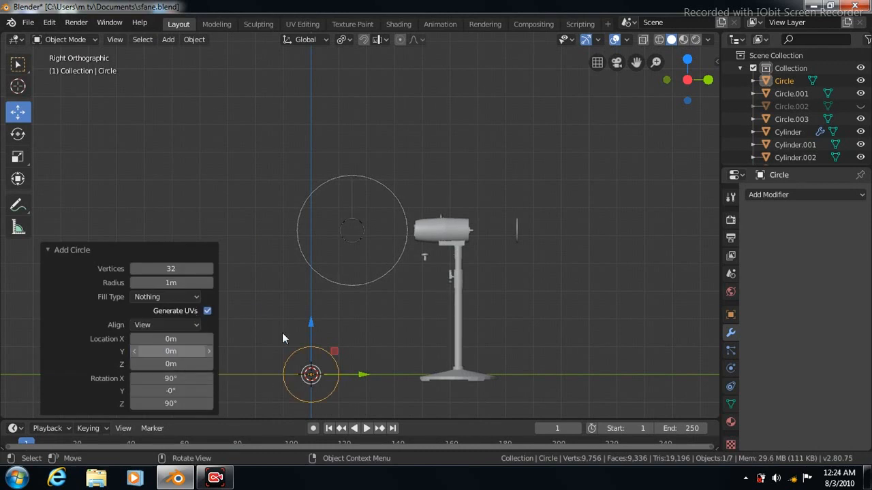
# - Raise the new circle along Z to near the height of the rings' centre and move it toward that centre
pyautogui.press('g')
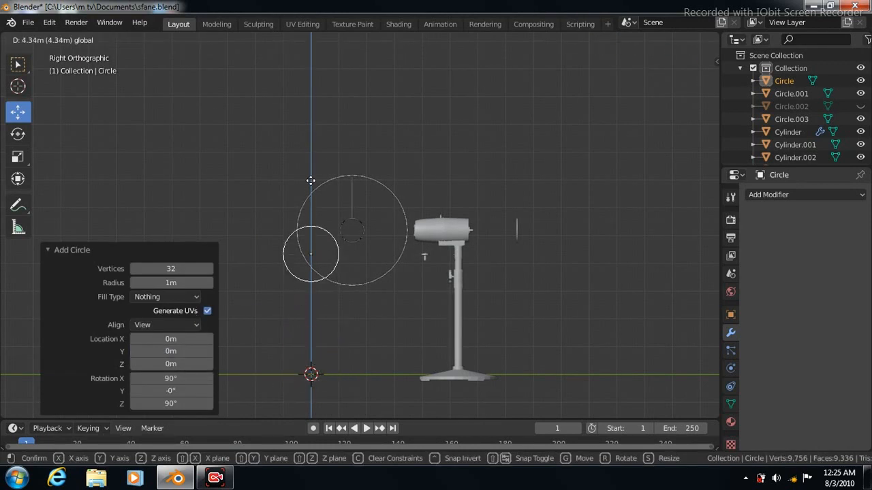
pyautogui.click(311, 146)
pyautogui.click(48, 331)
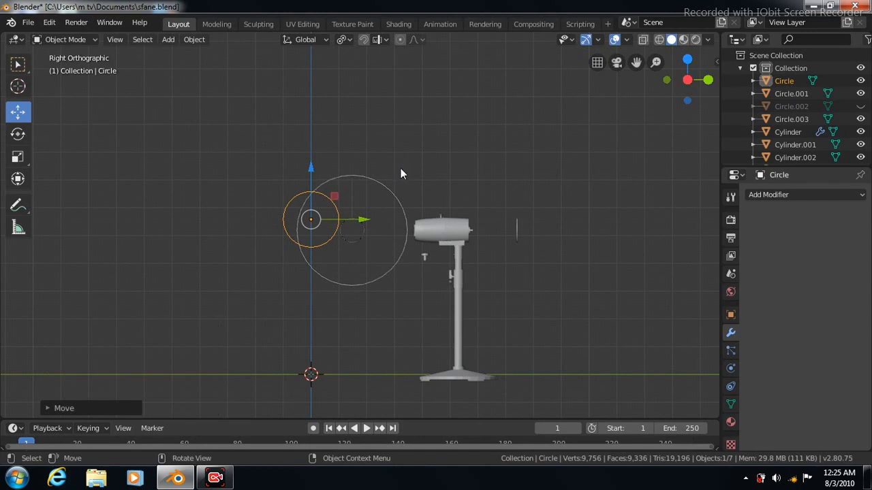
pyautogui.scroll(5, 401, 168)
pyautogui.moveTo(302, 216); pyautogui.dragTo(395, 239)
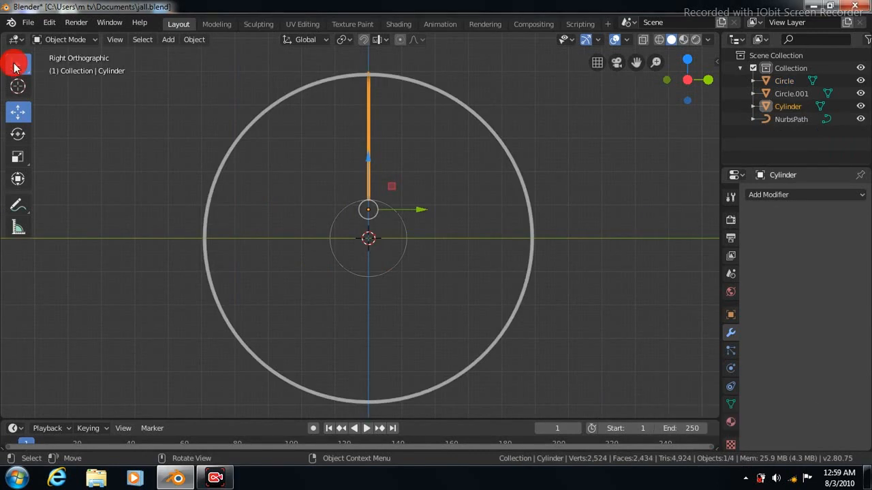
# - Set the rod's origin to the 3D cursor at the centre of the rings
pyautogui.click(14, 66)
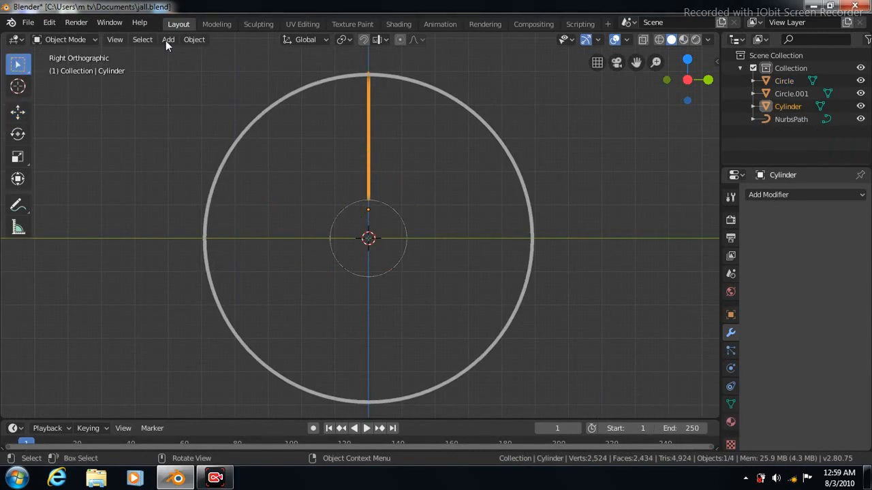
pyautogui.click(168, 40)
pyautogui.click(195, 40)
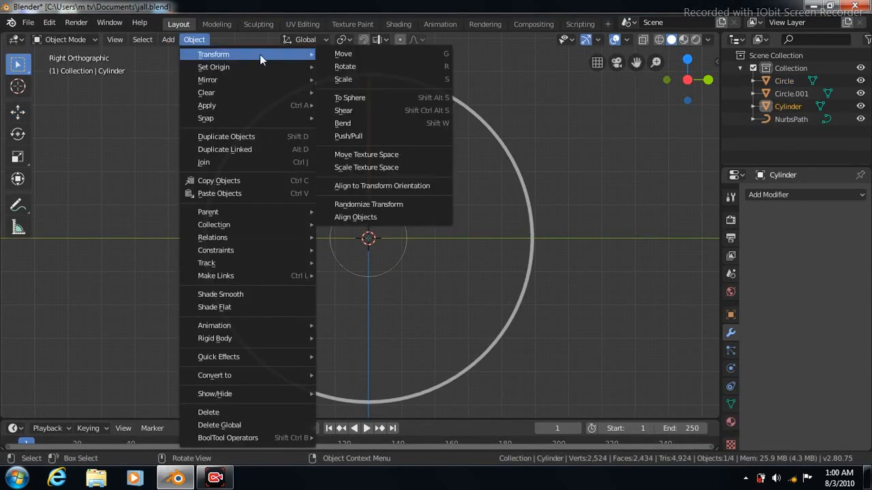
pyautogui.moveTo(266, 65)
pyautogui.click(359, 94)
# - Add a plain axes empty at the centre of the rings
pyautogui.click(168, 40)
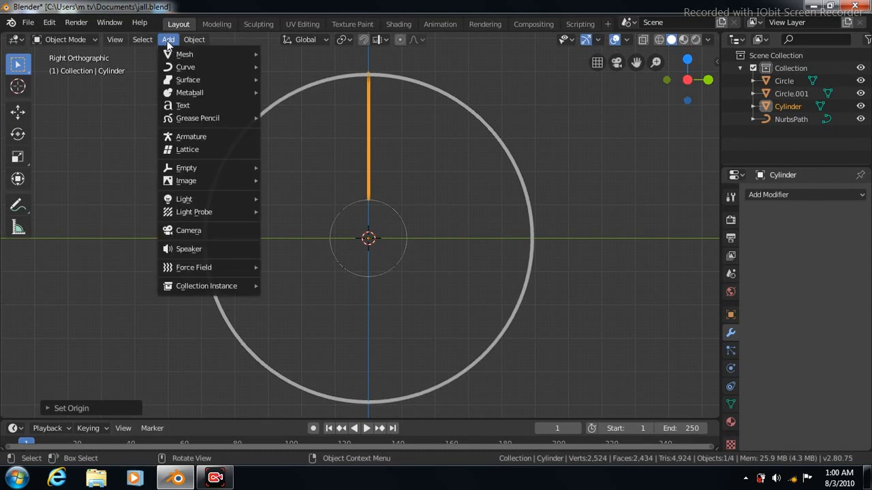
pyautogui.moveTo(187, 168)
pyautogui.click(289, 167)
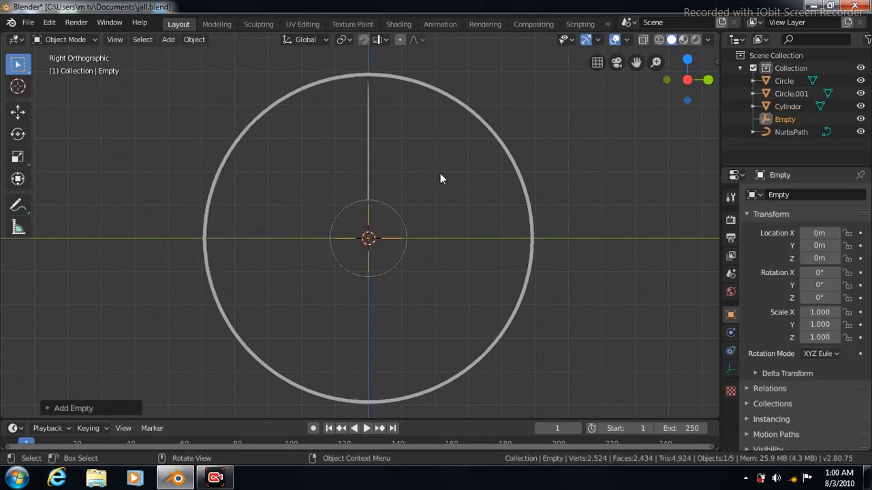
# - Apply the scale of the curved rod
pyautogui.click(368, 143)
pyautogui.hotkey('ctrl', 'a')
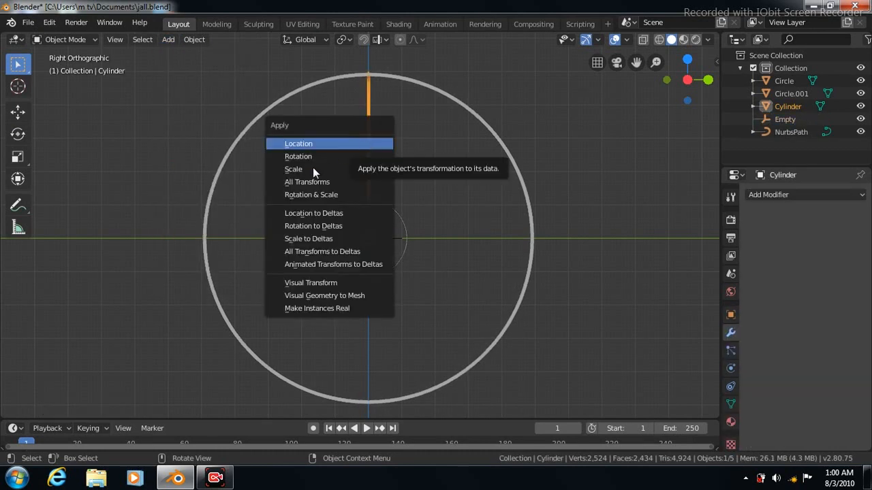
pyautogui.click(300, 171)
# - Add an Array modifier to the rod, replacing its relative offset with an object offset that uses the empty
pyautogui.click(861, 197)
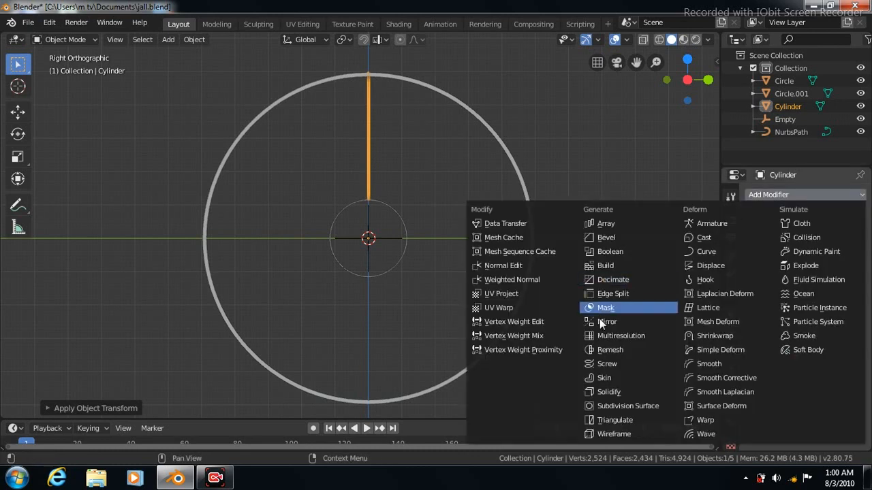
pyautogui.click(604, 224)
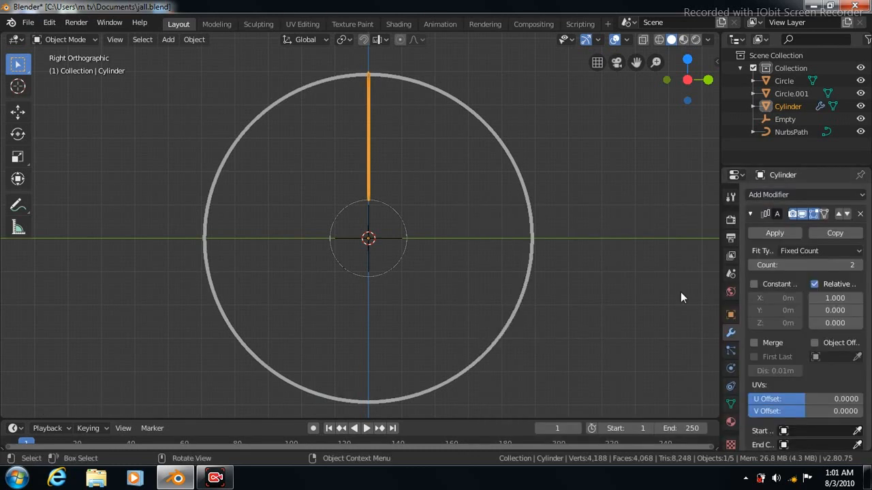
pyautogui.click(814, 284)
pyautogui.click(815, 344)
pyautogui.click(857, 357)
pyautogui.click(388, 239)
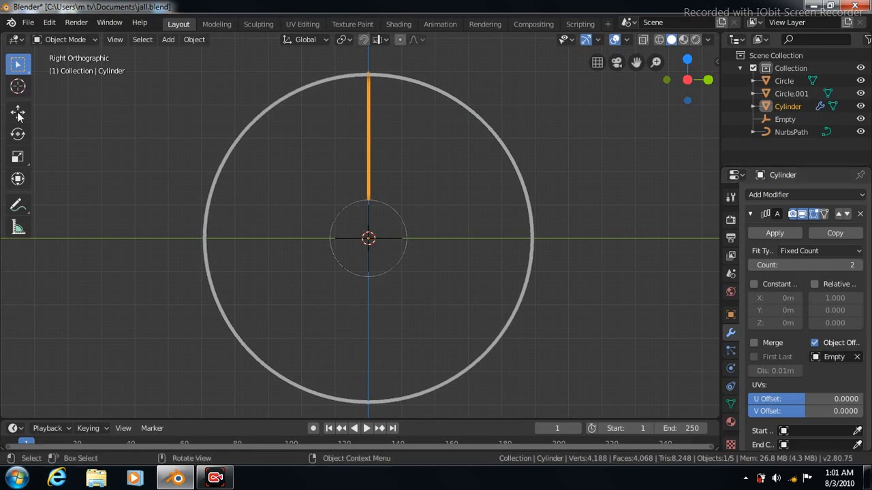
# - Rotate the empty at the rings' centre by -30° about the global X axis
pyautogui.click(387, 239)
pyautogui.click(18, 134)
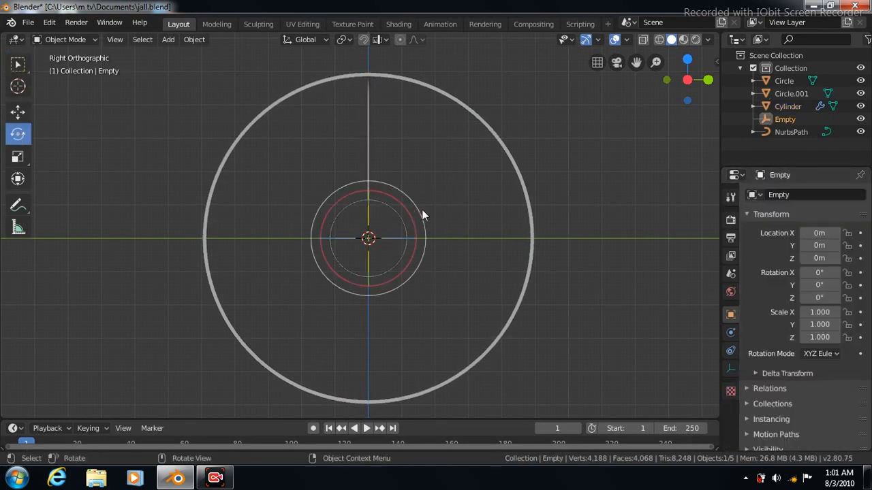
pyautogui.moveTo(405, 209); pyautogui.dragTo(414, 235)
pyautogui.click(47, 409)
pyautogui.click(164, 362)
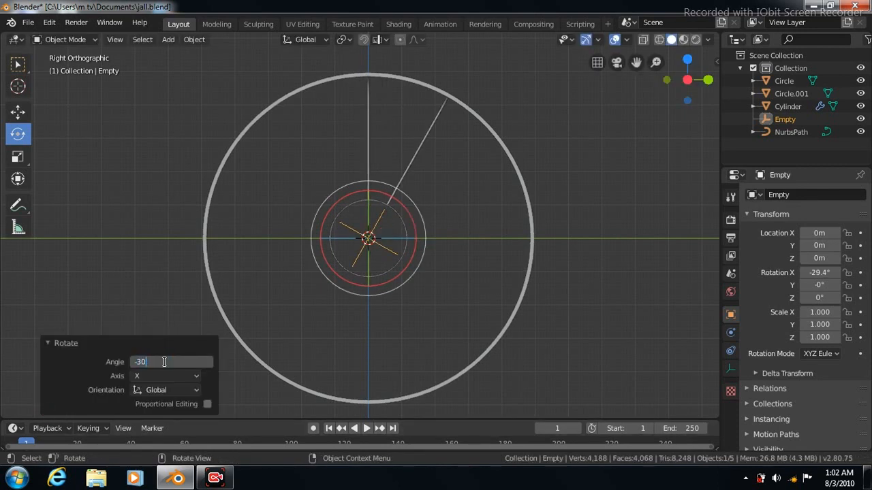
pyautogui.write('-30')
pyautogui.press('Return')
pyautogui.click(49, 345)
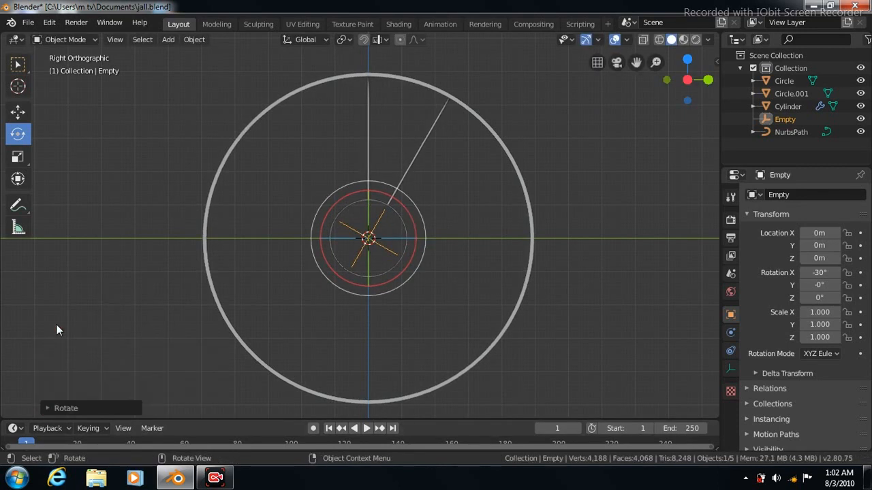
# - Set the rod's array count to 12 so the rods fill the full circle around the centre
pyautogui.click(418, 156)
pyautogui.click(861, 266)
pyautogui.click(860, 266)
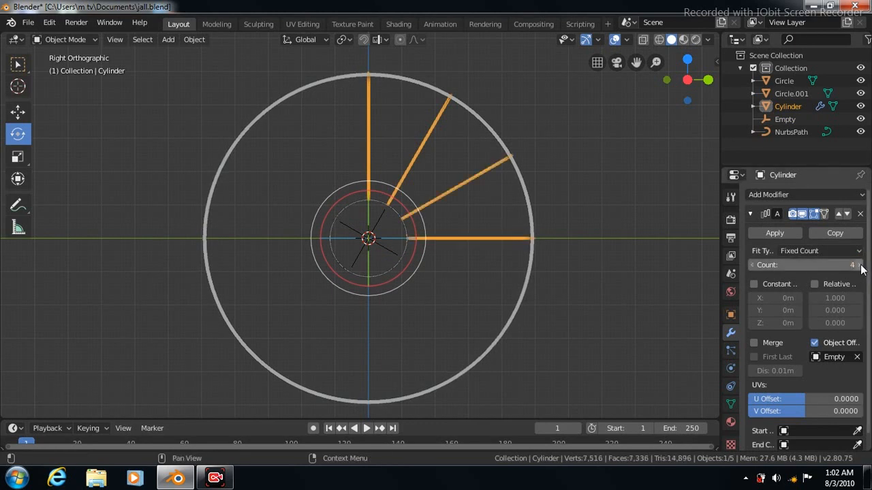
pyautogui.click(860, 266)
pyautogui.click(860, 266)
pyautogui.click(860, 266)
pyautogui.click(861, 266)
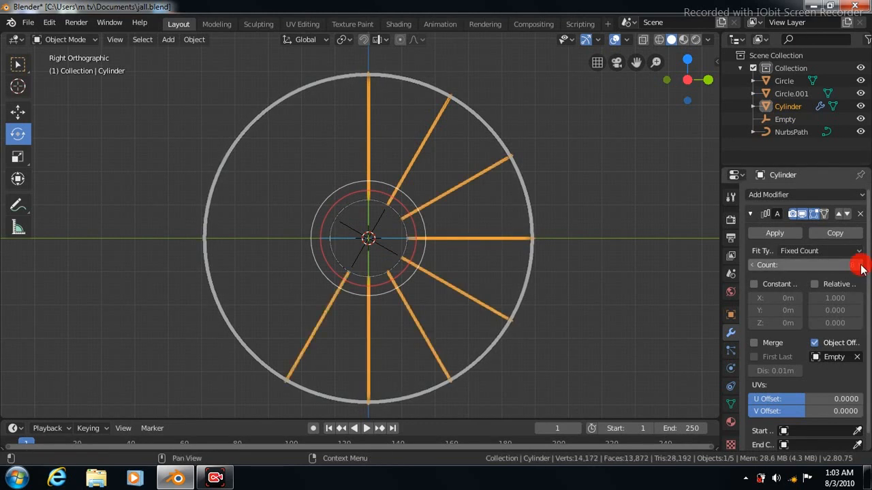
pyautogui.click(860, 265)
pyautogui.click(860, 265)
pyautogui.click(861, 266)
pyautogui.click(860, 265)
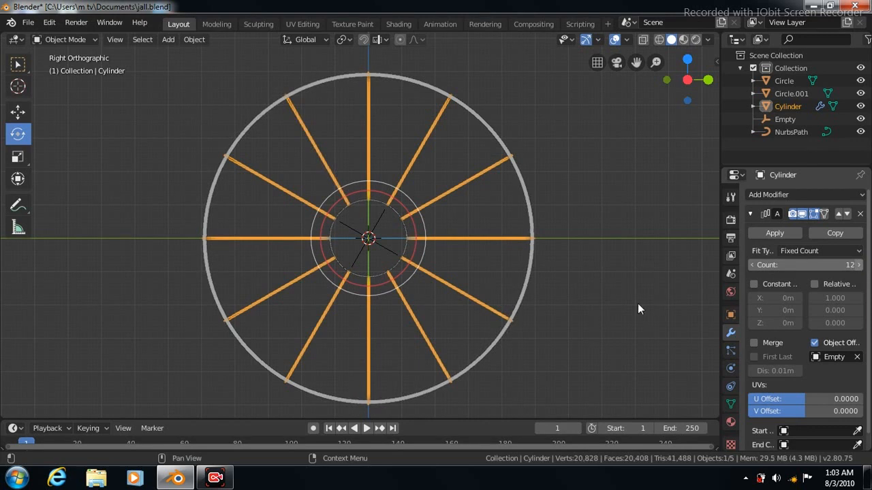
# - Check the arrayed rods from the front and in perspective, and apply the rod's Array modifier
pyautogui.press('KP_1')
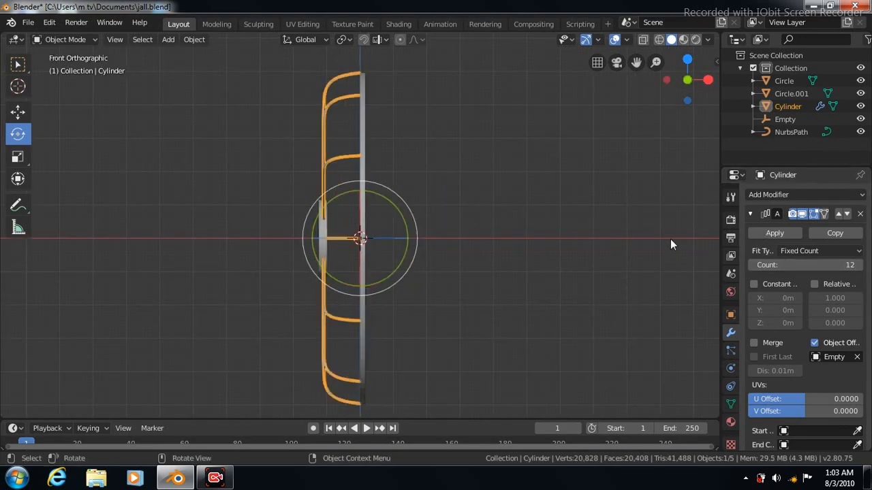
pyautogui.click(18, 66)
pyautogui.press('KP_4')
pyautogui.press('KP_4')
pyautogui.press('KP_4')
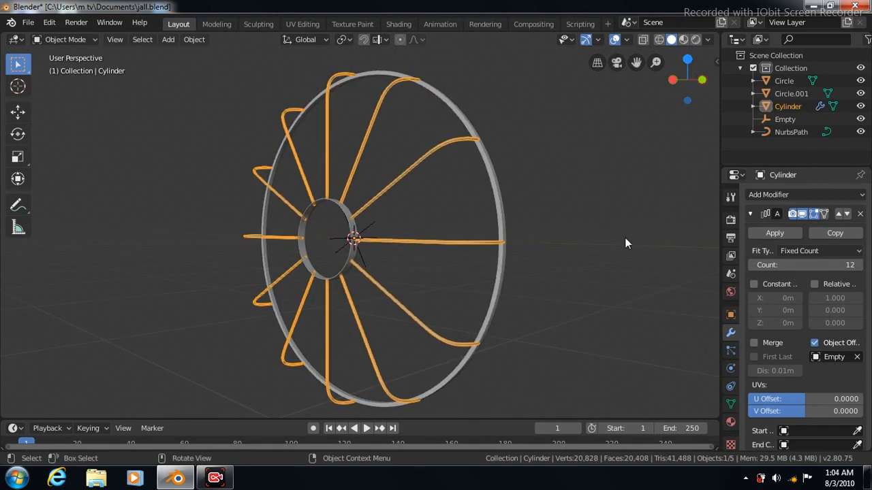
pyautogui.press('KP_3')
pyautogui.click(621, 263)
pyautogui.click(775, 234)
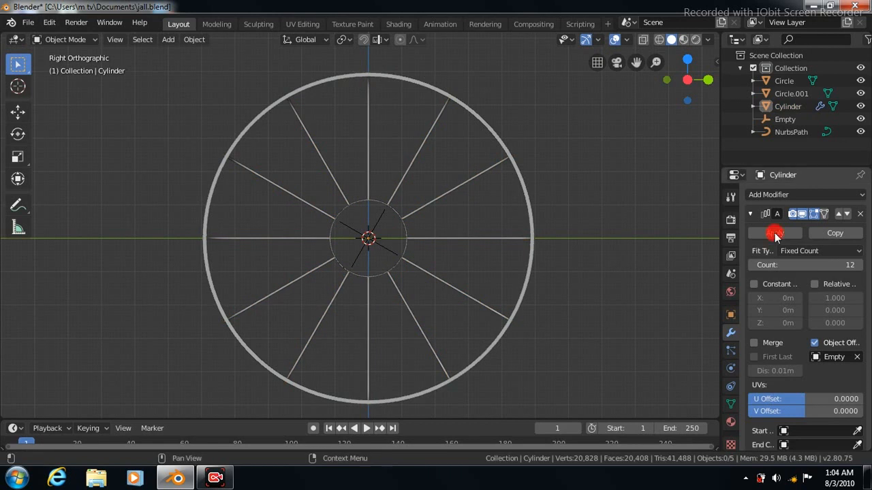
# - Delete the empty at the centre of the rings
pyautogui.click(379, 216)
pyautogui.rightClick(379, 217)
pyautogui.click(380, 222)
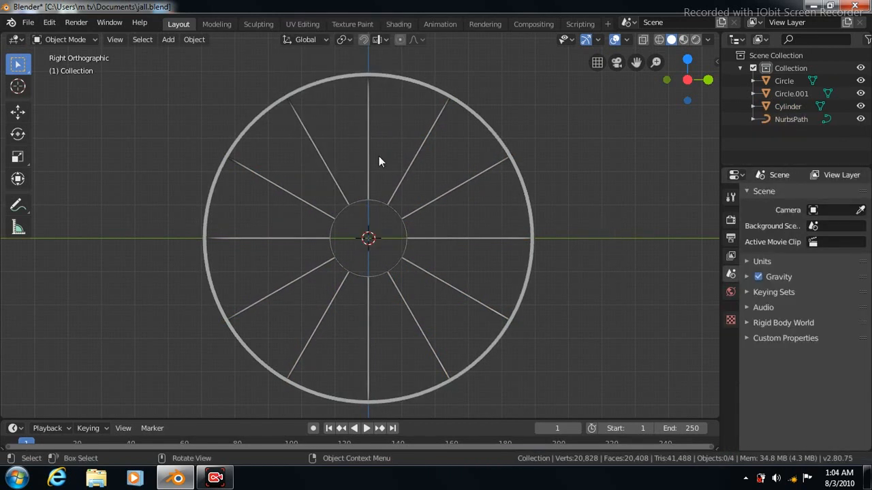
# - Add a mesh circle with 100 vertices and 1 m radius at the rings' centre, aligned to the front view
pyautogui.click(168, 38)
pyautogui.moveTo(183, 54)
pyautogui.click(285, 79)
pyautogui.press('KP_1')
pyautogui.click(48, 409)
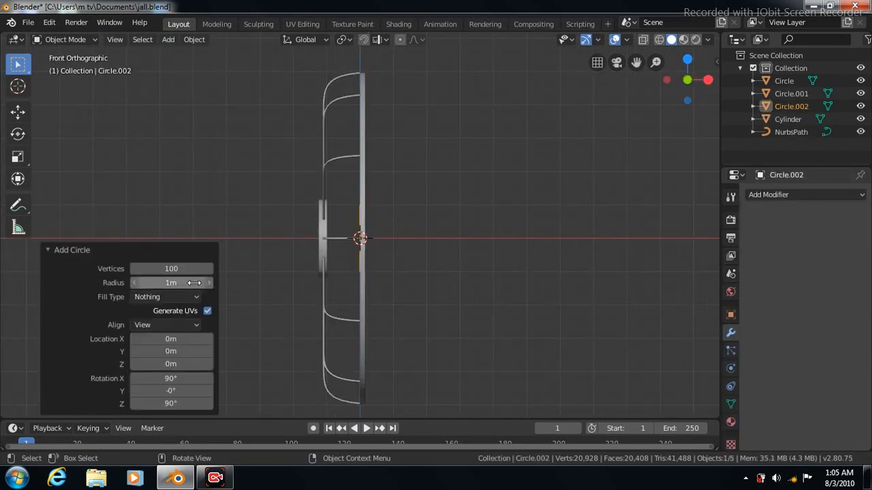
pyautogui.click(195, 325)
pyautogui.click(163, 351)
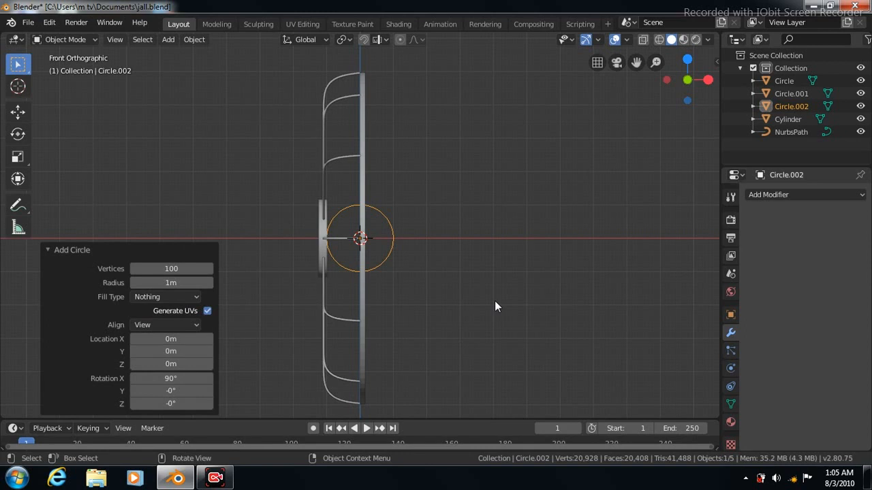
pyautogui.click(48, 250)
# - Scale the new circle down uniformly to about the width of the inner ring's band
pyautogui.click(18, 156)
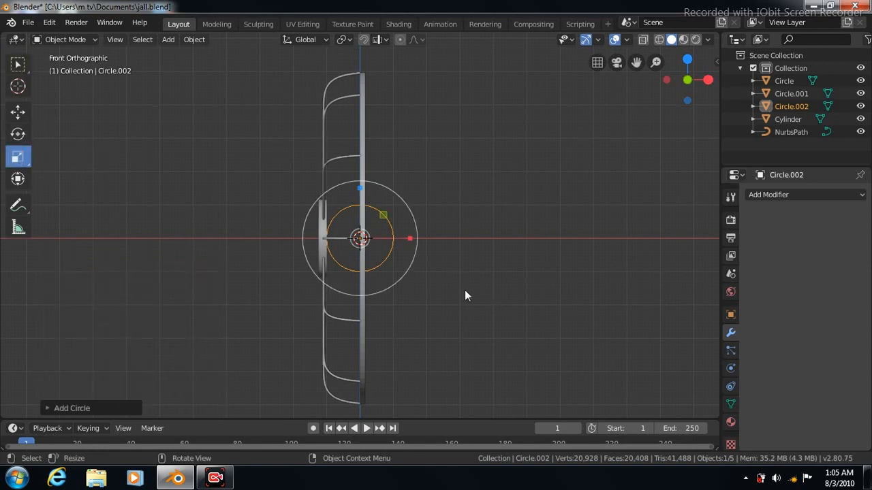
pyautogui.scroll(8, 465, 289)
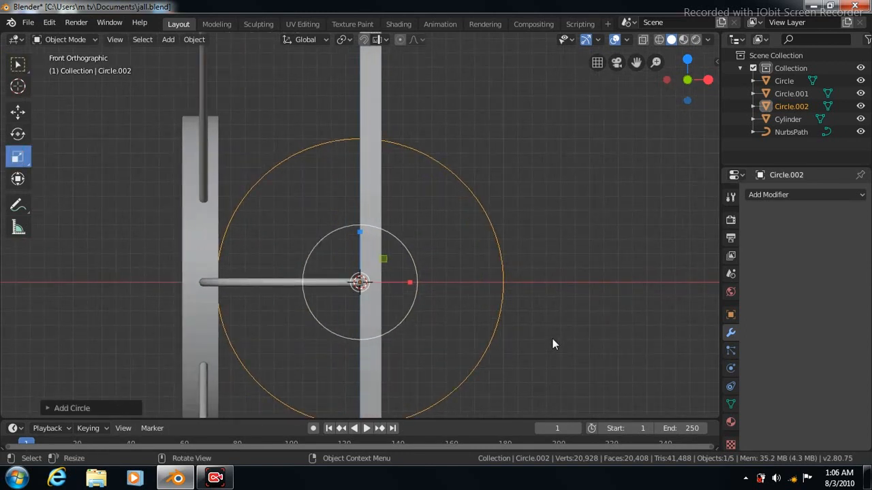
pyautogui.press('s')
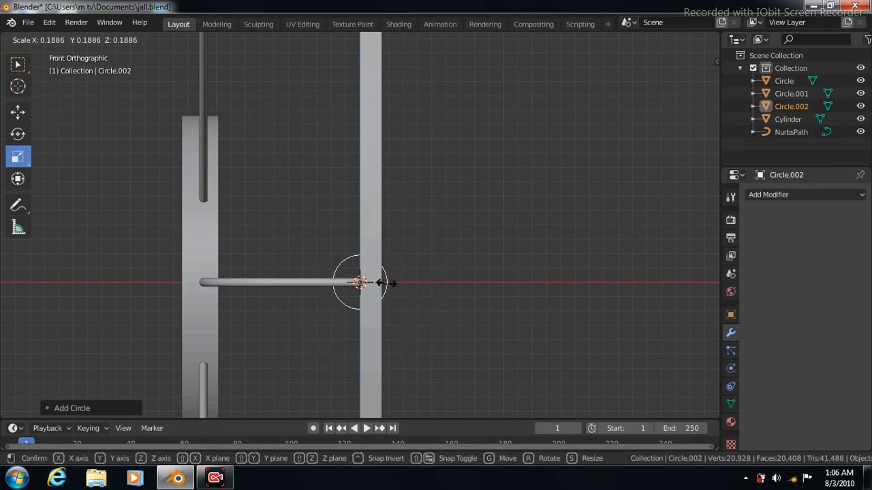
pyautogui.click(385, 283)
# - Move the small circle along X to the plane of the rods' inner ends at the small ring
pyautogui.click(18, 111)
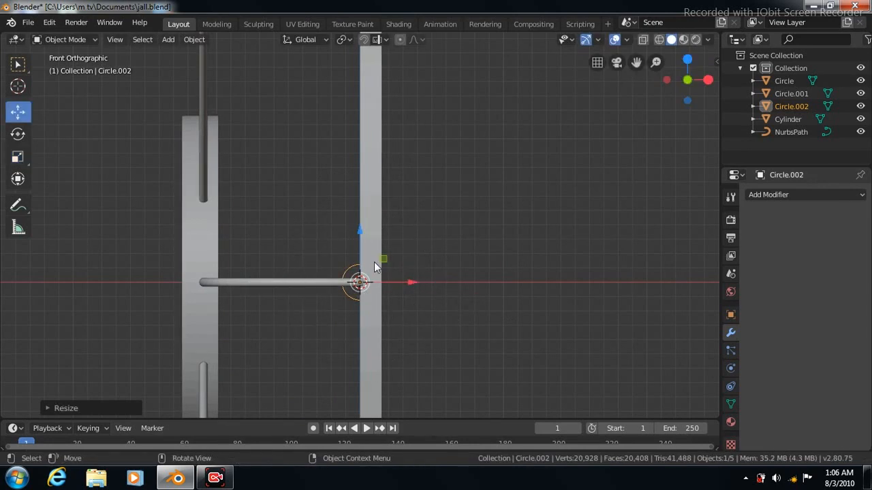
pyautogui.moveTo(411, 281); pyautogui.dragTo(342, 284)
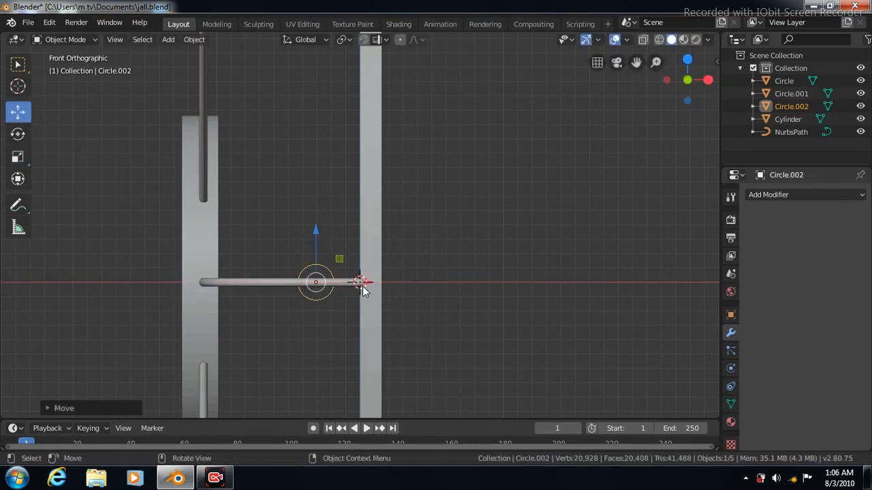
pyautogui.scroll(4, 459, 297)
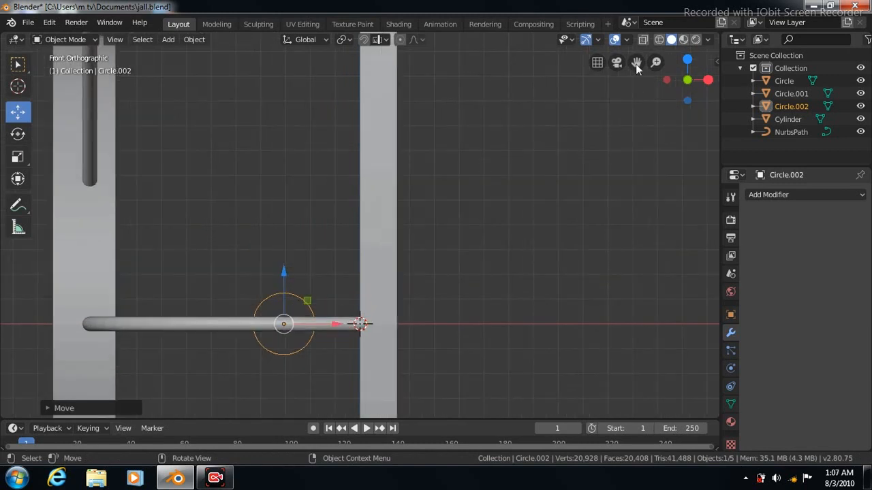
pyautogui.moveTo(506, 264); pyautogui.dragTo(595, 213)
pyautogui.press('g')
pyautogui.press('x')
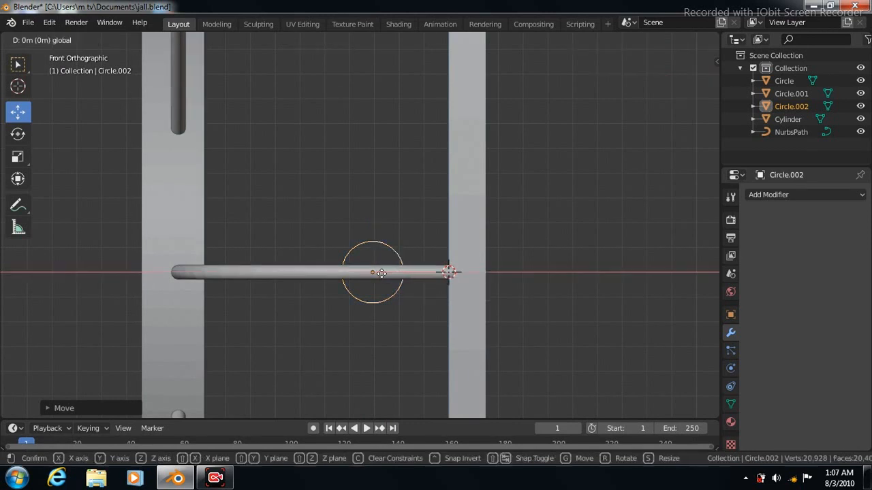
pyautogui.click(229, 278)
# - Turn on X-ray display and raise the small circle along Z onto the upper rod, just above the inner ring
pyautogui.click(643, 38)
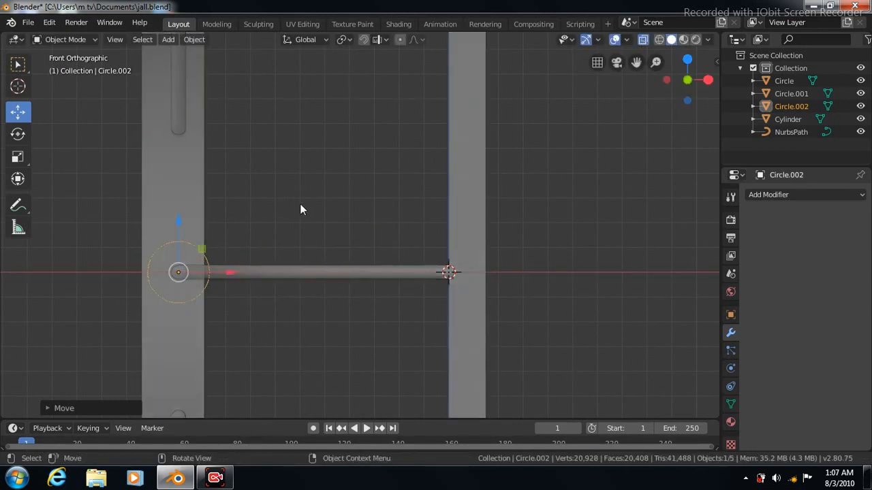
pyautogui.press('g')
pyautogui.press('z')
pyautogui.click(175, 407)
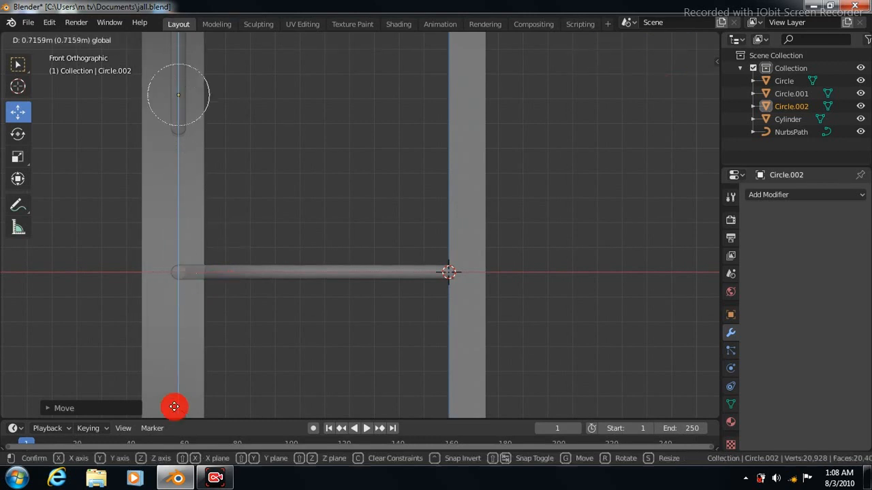
pyautogui.moveTo(635, 62); pyautogui.dragTo(723, 191)
pyautogui.moveTo(265, 148); pyautogui.dragTo(257, 397)
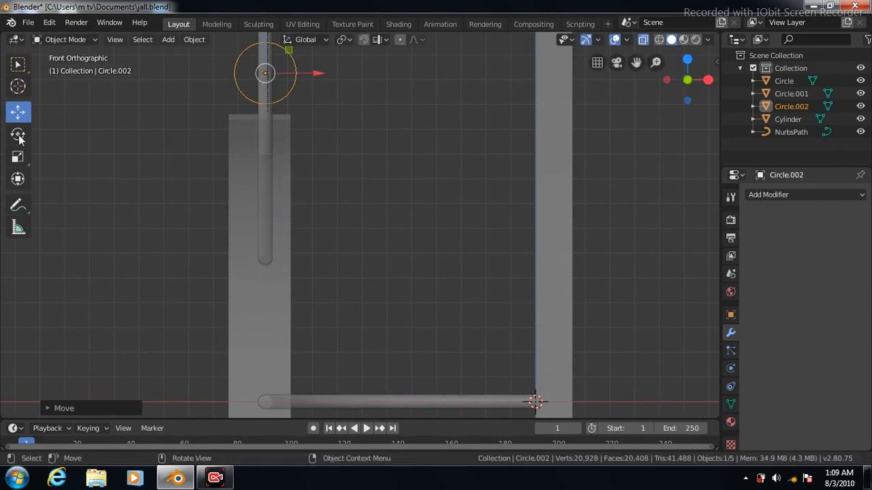
# - Shrink the small circle to about the thickness of the rod
pyautogui.click(18, 158)
pyautogui.press('s')
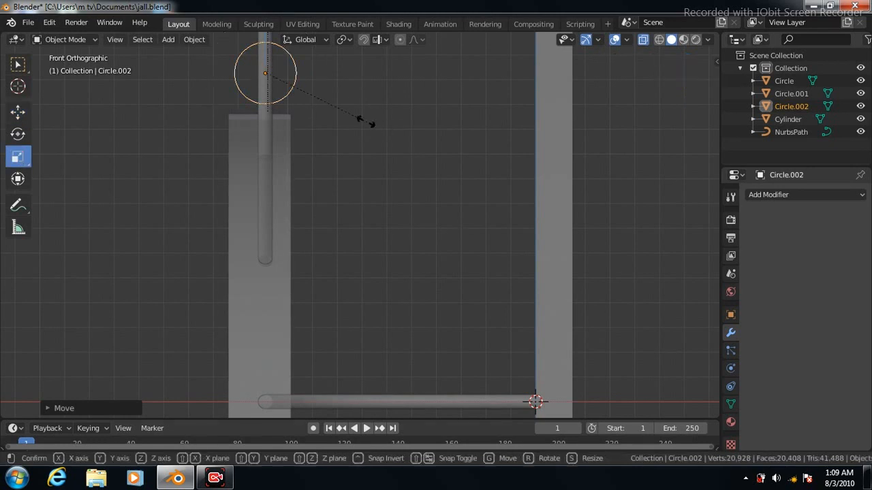
pyautogui.click(283, 81)
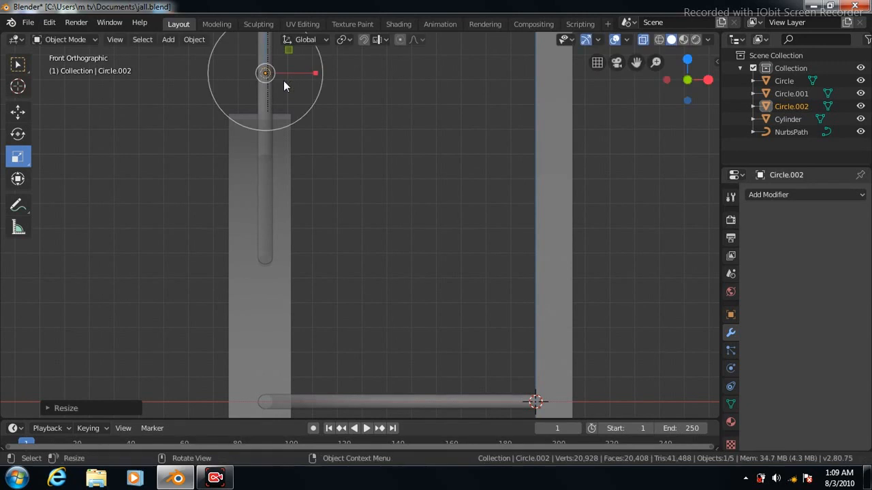
# - Set the small circle's origin to the 3D cursor at the rings' centre
pyautogui.press('KP_3')
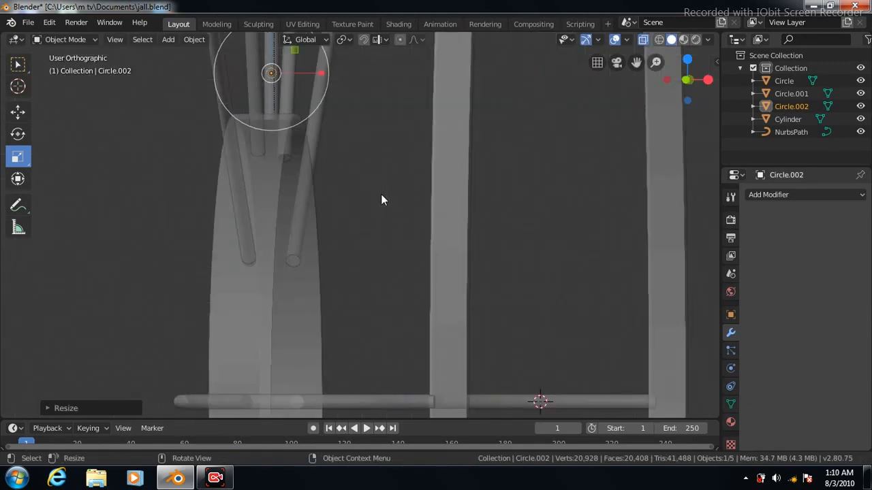
pyautogui.click(193, 39)
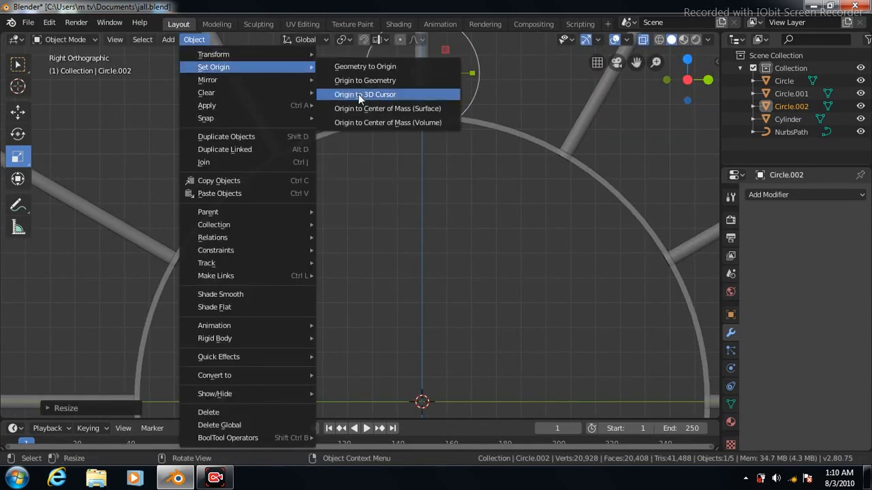
pyautogui.click(359, 91)
# - Add a Screw modifier to the small circle and set its axis to X
pyautogui.scroll(-5, 452, 220)
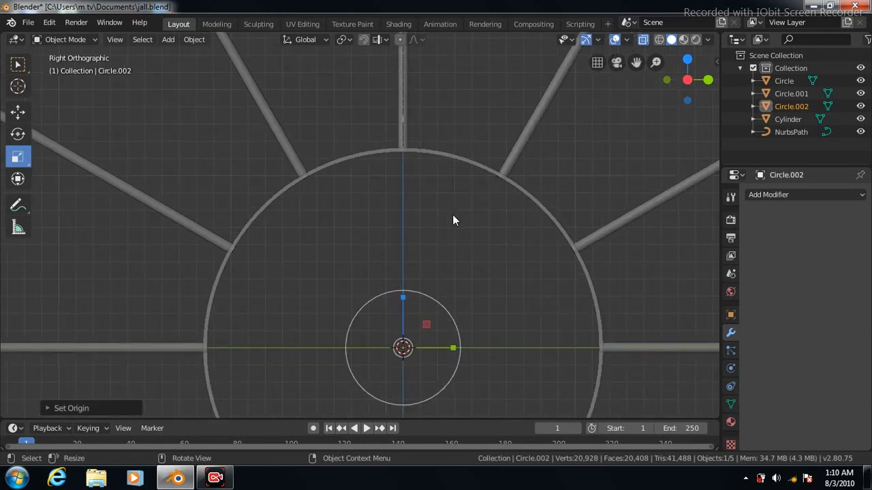
pyautogui.moveTo(635, 62); pyautogui.dragTo(636, 12)
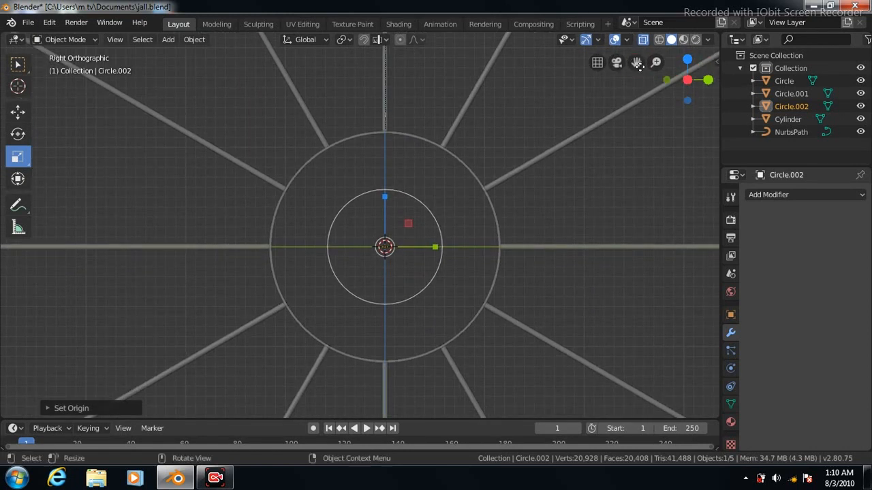
pyautogui.click(863, 198)
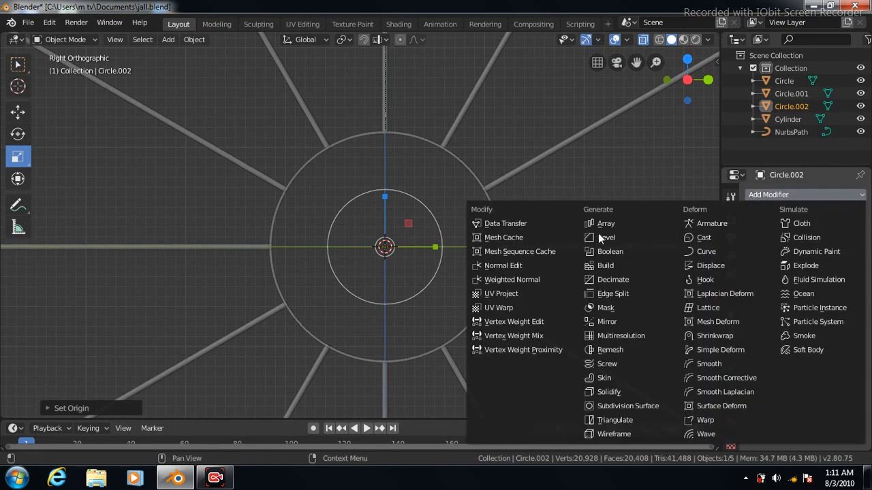
pyautogui.click(603, 365)
pyautogui.click(794, 250)
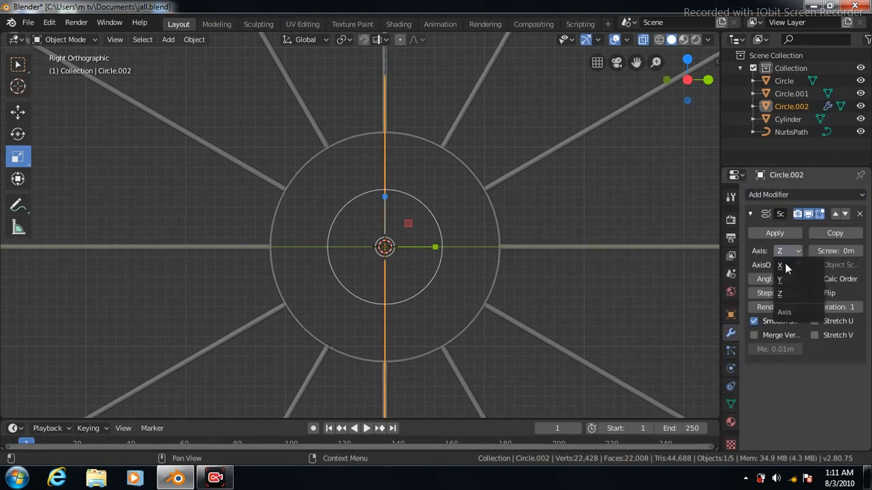
pyautogui.click(783, 265)
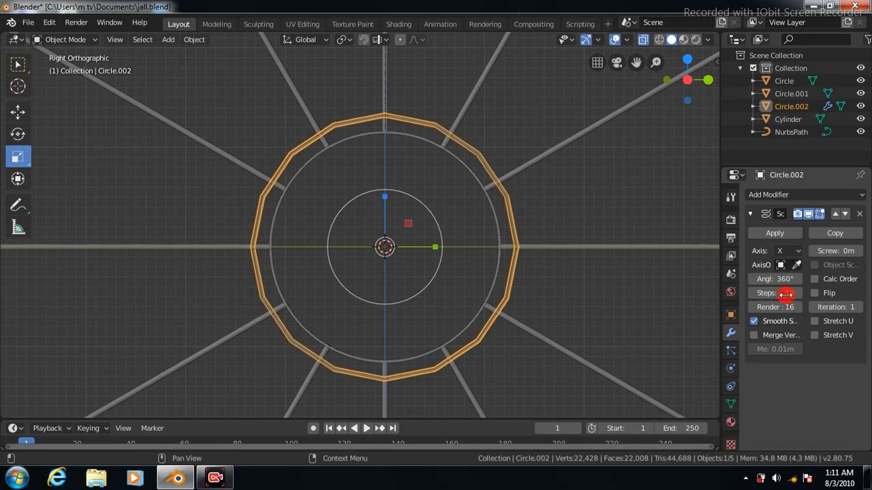
# - Set the wire ring's Screw modifier to 100 viewport steps
pyautogui.press('Return')
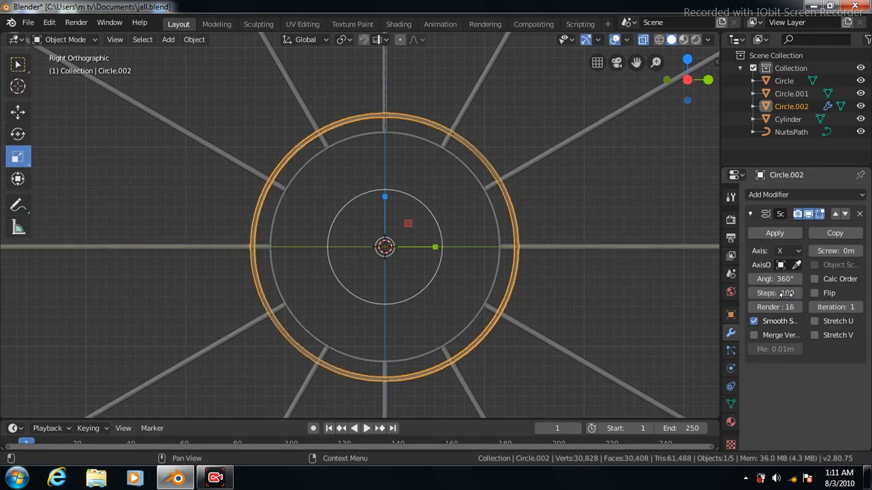
pyautogui.click(589, 299)
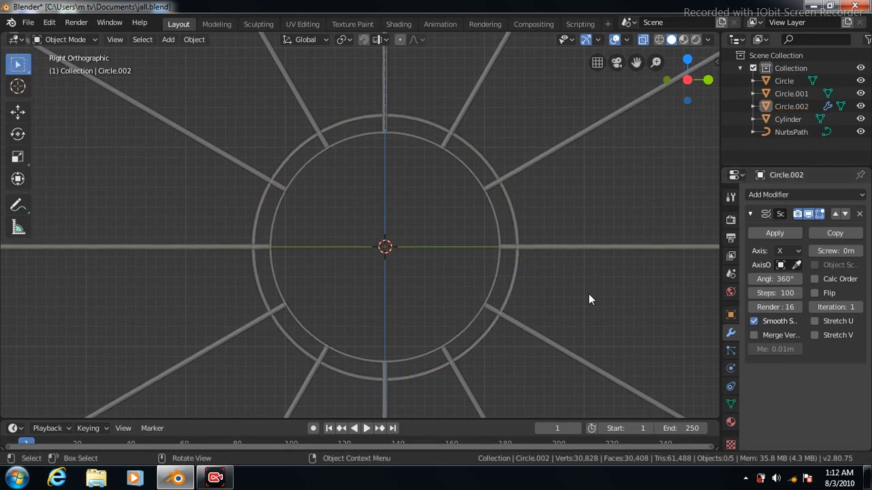
# - Add an Array modifier to the wire ring and set its relative X offset to 0
pyautogui.click(516, 270)
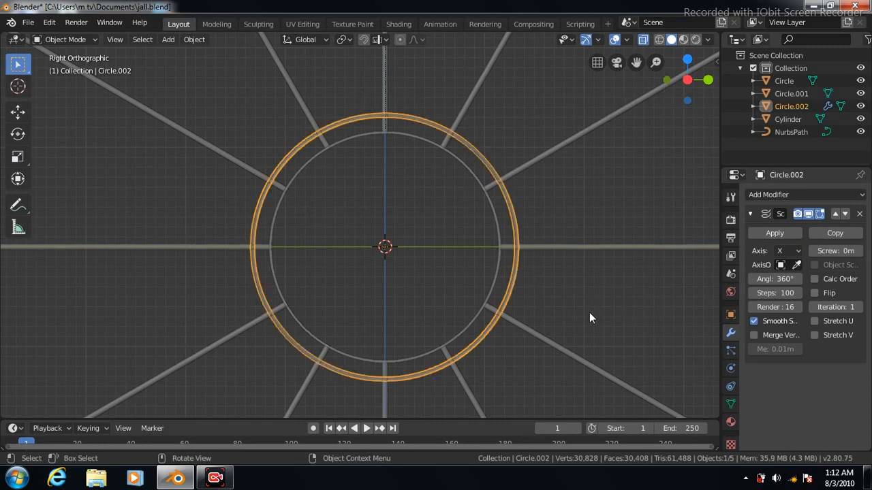
pyautogui.click(862, 196)
pyautogui.click(595, 223)
pyautogui.click(750, 214)
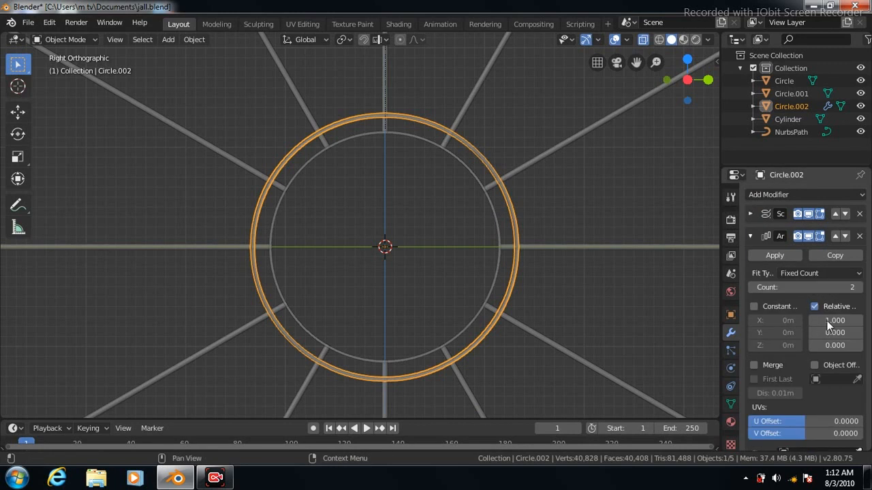
pyautogui.doubleClick(829, 320)
pyautogui.write('0')
pyautogui.press('Return')
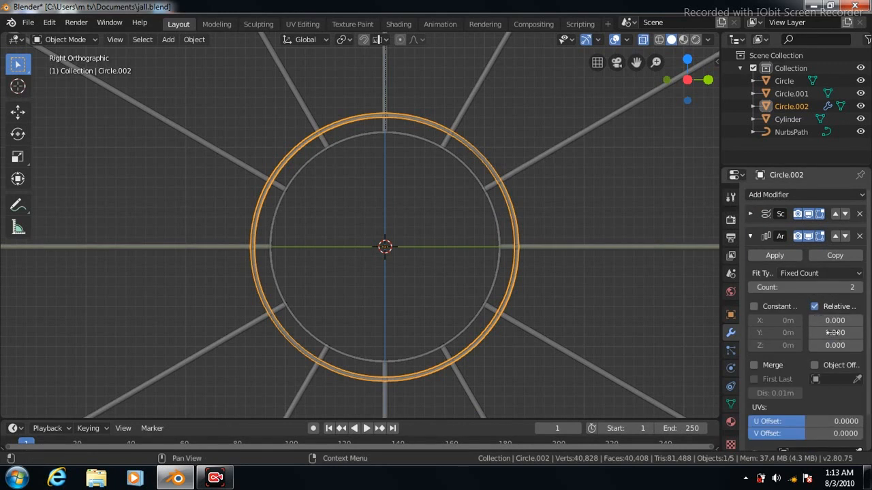
# - Set the Array's relative Y offset to 1 and place the Array before the Screw in the modifier stack
pyautogui.doubleClick(833, 334)
pyautogui.write('0.01')
pyautogui.press('BackSpace')
pyautogui.press('BackSpace')
pyautogui.press('BackSpace')
pyautogui.press('BackSpace')
pyautogui.write('1')
pyautogui.press('Return')
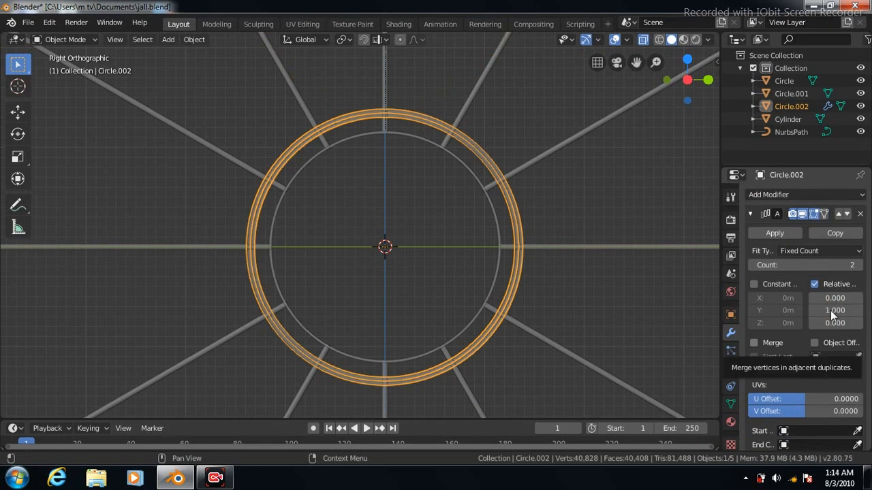
# - Widen the ring spacing by trying a relative Y offset of 6, and settle on 5
pyautogui.doubleClick(833, 312)
pyautogui.write('6')
pyautogui.press('Return')
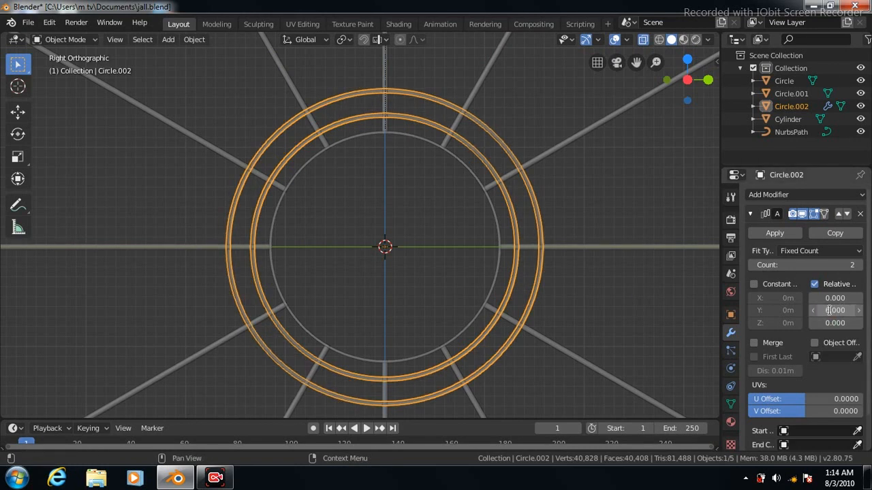
pyautogui.moveTo(833, 310); pyautogui.dragTo(645, 312)
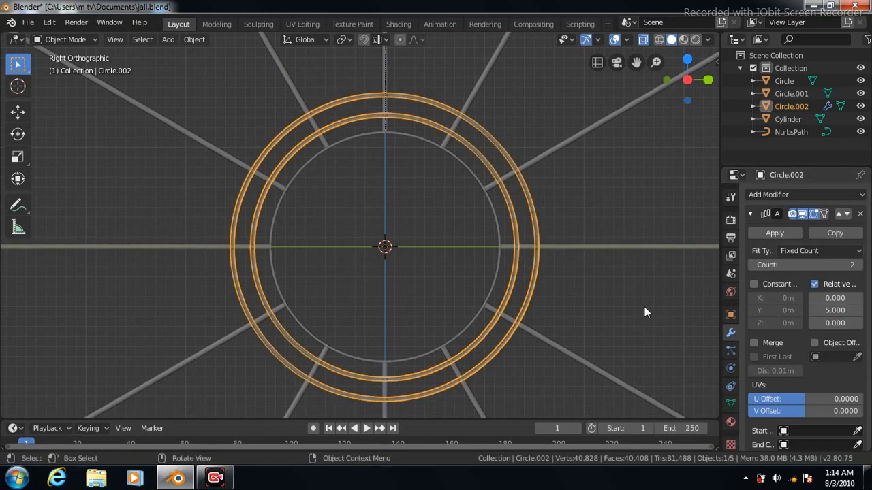
# - Raise the Array count to 18 so the concentric wire rings fill the cage out to the outer ring
pyautogui.scroll(-6, 644, 306)
pyautogui.scroll(3, 604, 295)
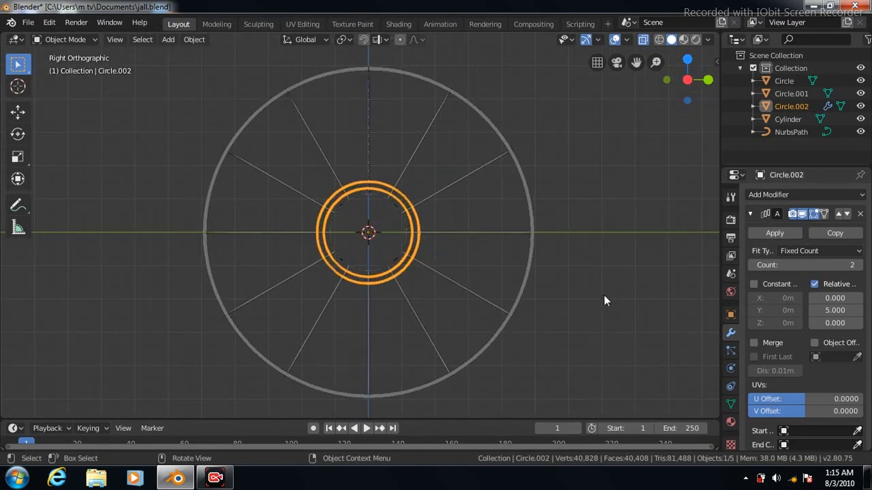
pyautogui.click(858, 265)
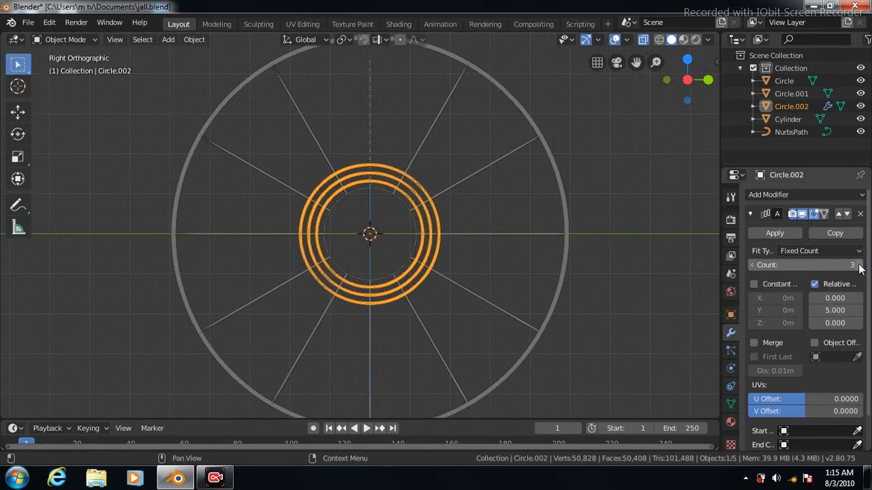
pyautogui.click(858, 265)
pyautogui.click(859, 265)
pyautogui.click(859, 265)
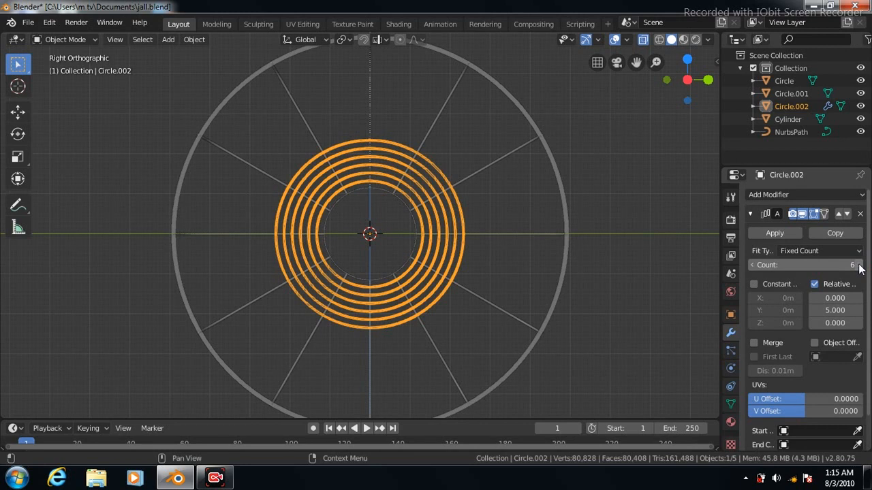
pyautogui.click(859, 266)
pyautogui.click(859, 265)
pyautogui.click(859, 266)
pyautogui.click(859, 266)
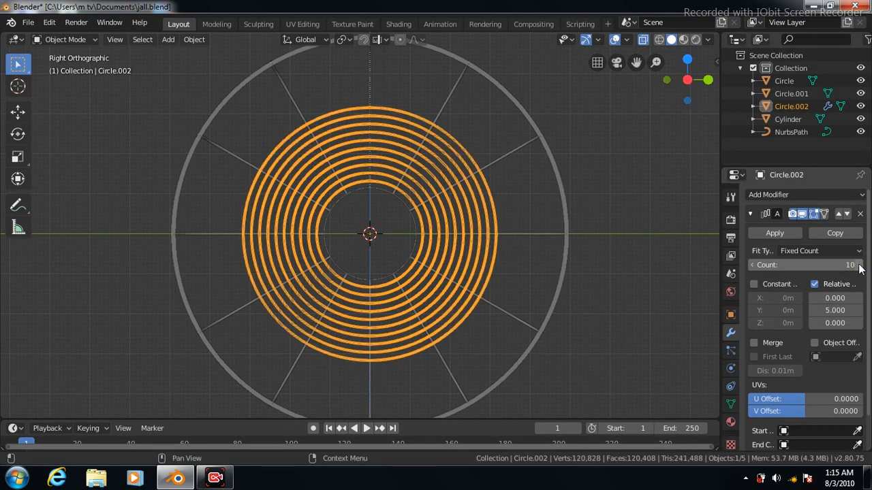
pyautogui.click(858, 265)
pyautogui.click(858, 265)
pyautogui.click(858, 265)
pyautogui.click(858, 265)
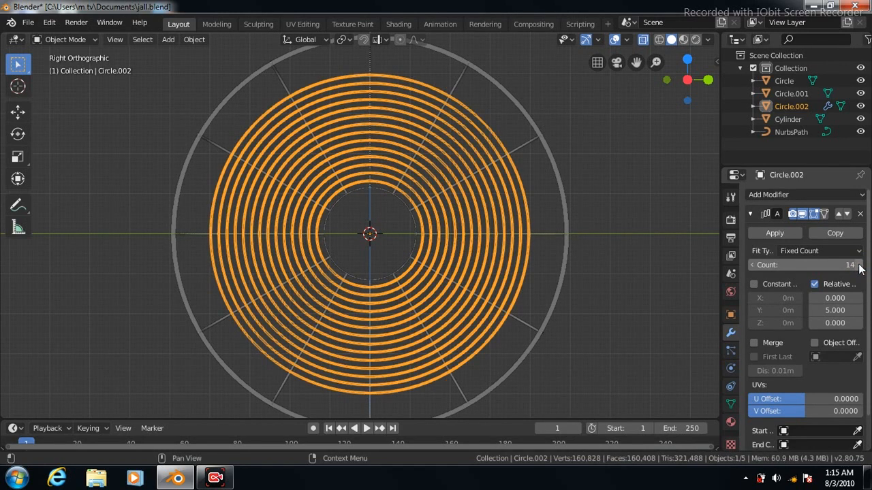
pyautogui.click(859, 265)
pyautogui.click(858, 265)
pyautogui.click(858, 265)
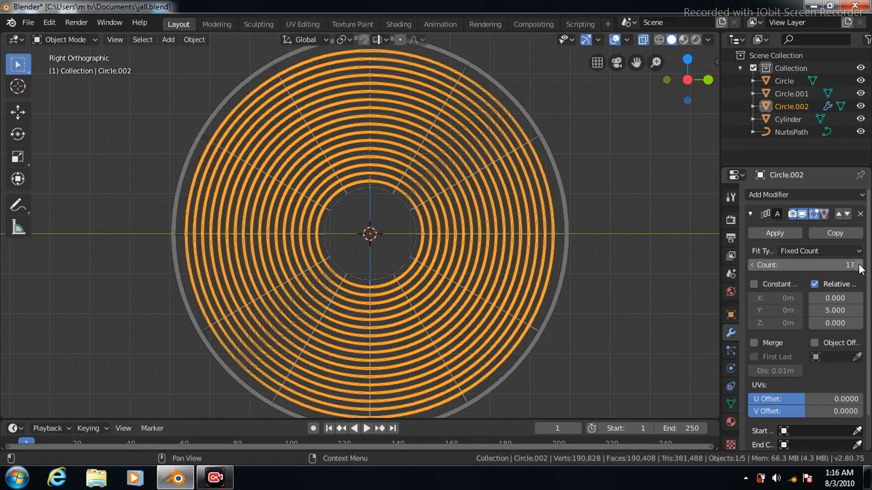
pyautogui.click(859, 266)
pyautogui.click(859, 265)
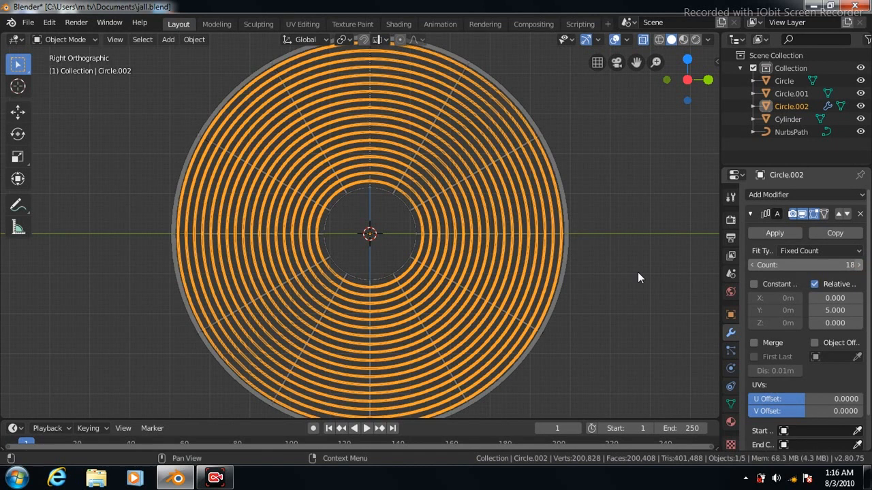
pyautogui.click(751, 266)
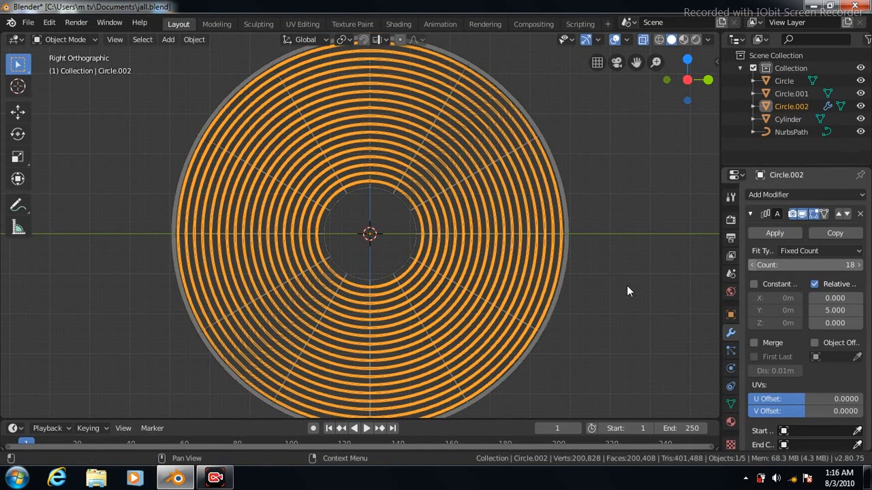
# - Deselect the wire rings and switch the viewport shading's lighting to MatCap
pyautogui.click(645, 282)
pyautogui.scroll(-1, 634, 278)
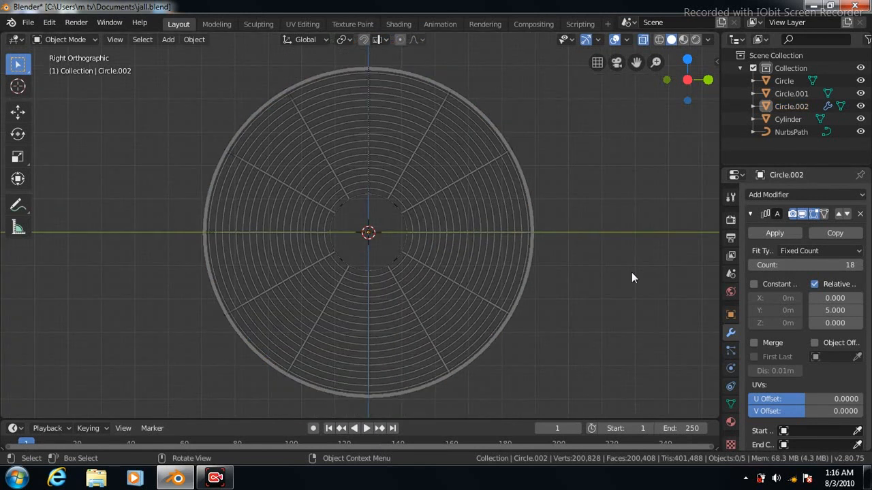
pyautogui.click(707, 38)
pyautogui.click(694, 101)
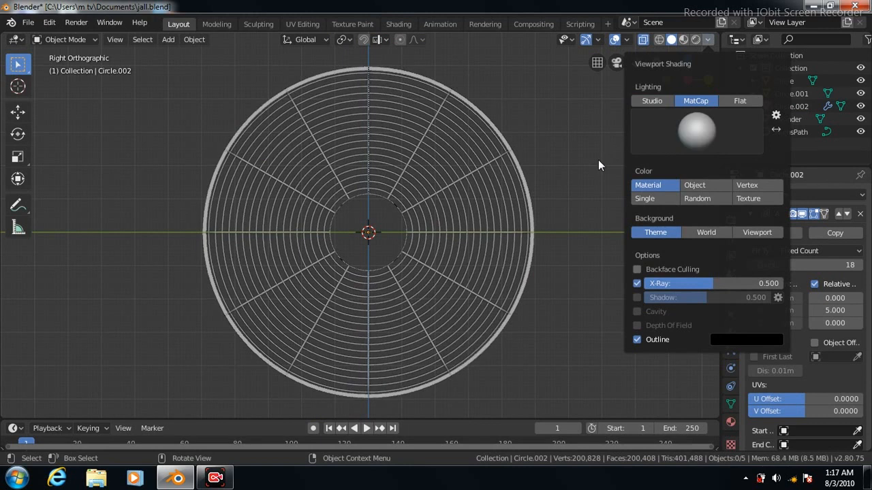